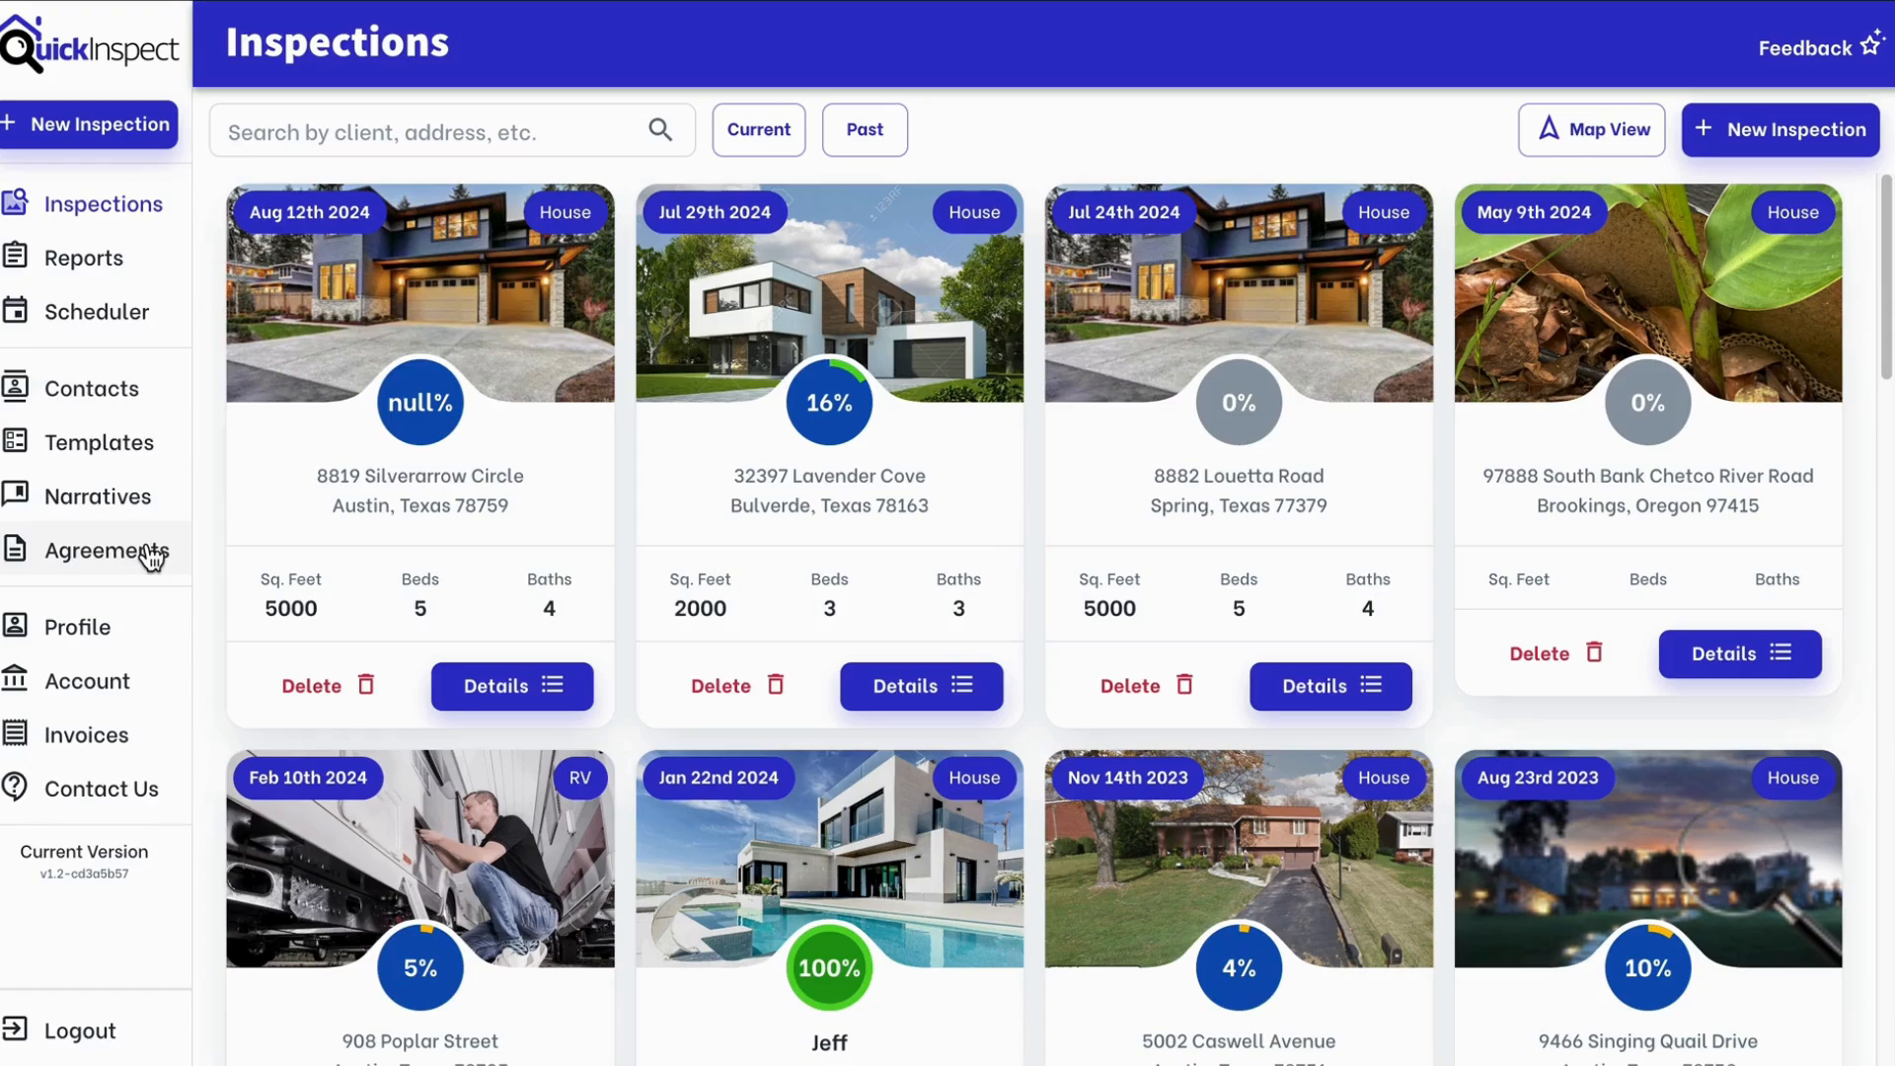
click(148, 552)
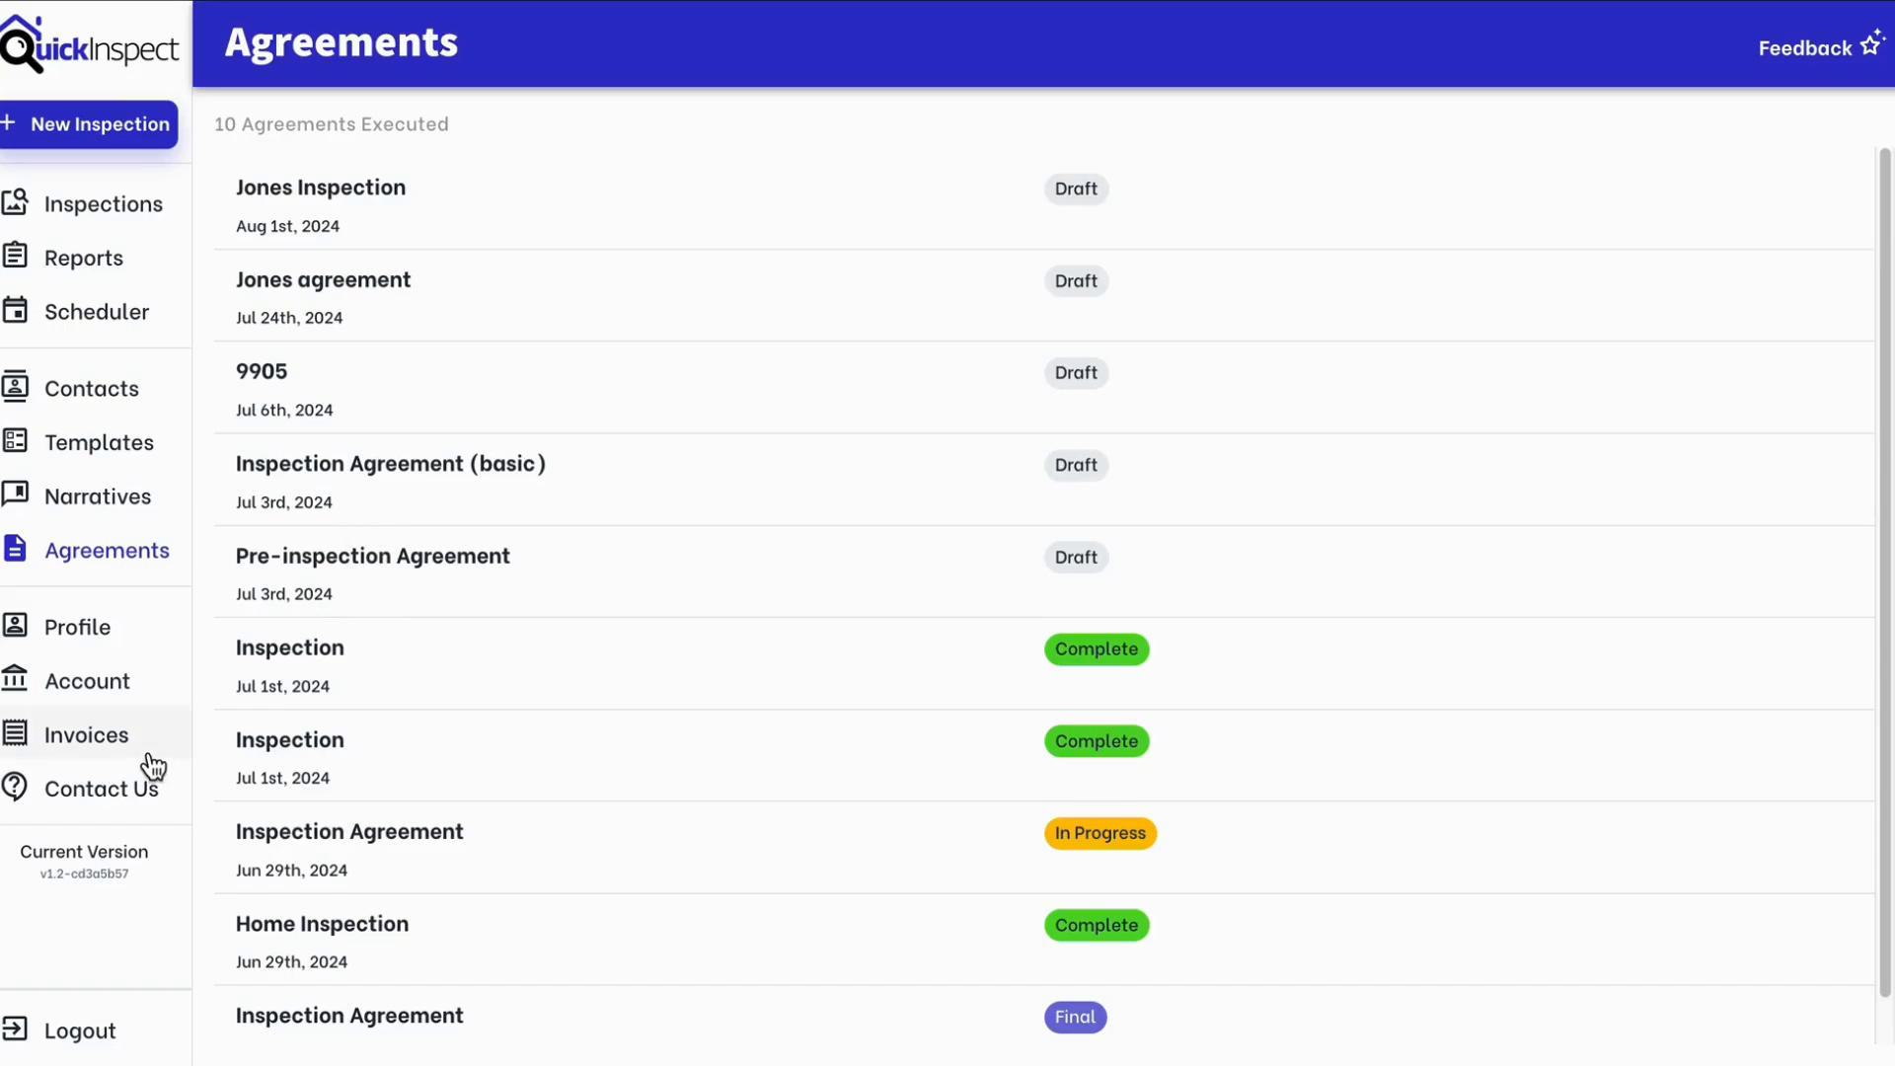
click(91, 209)
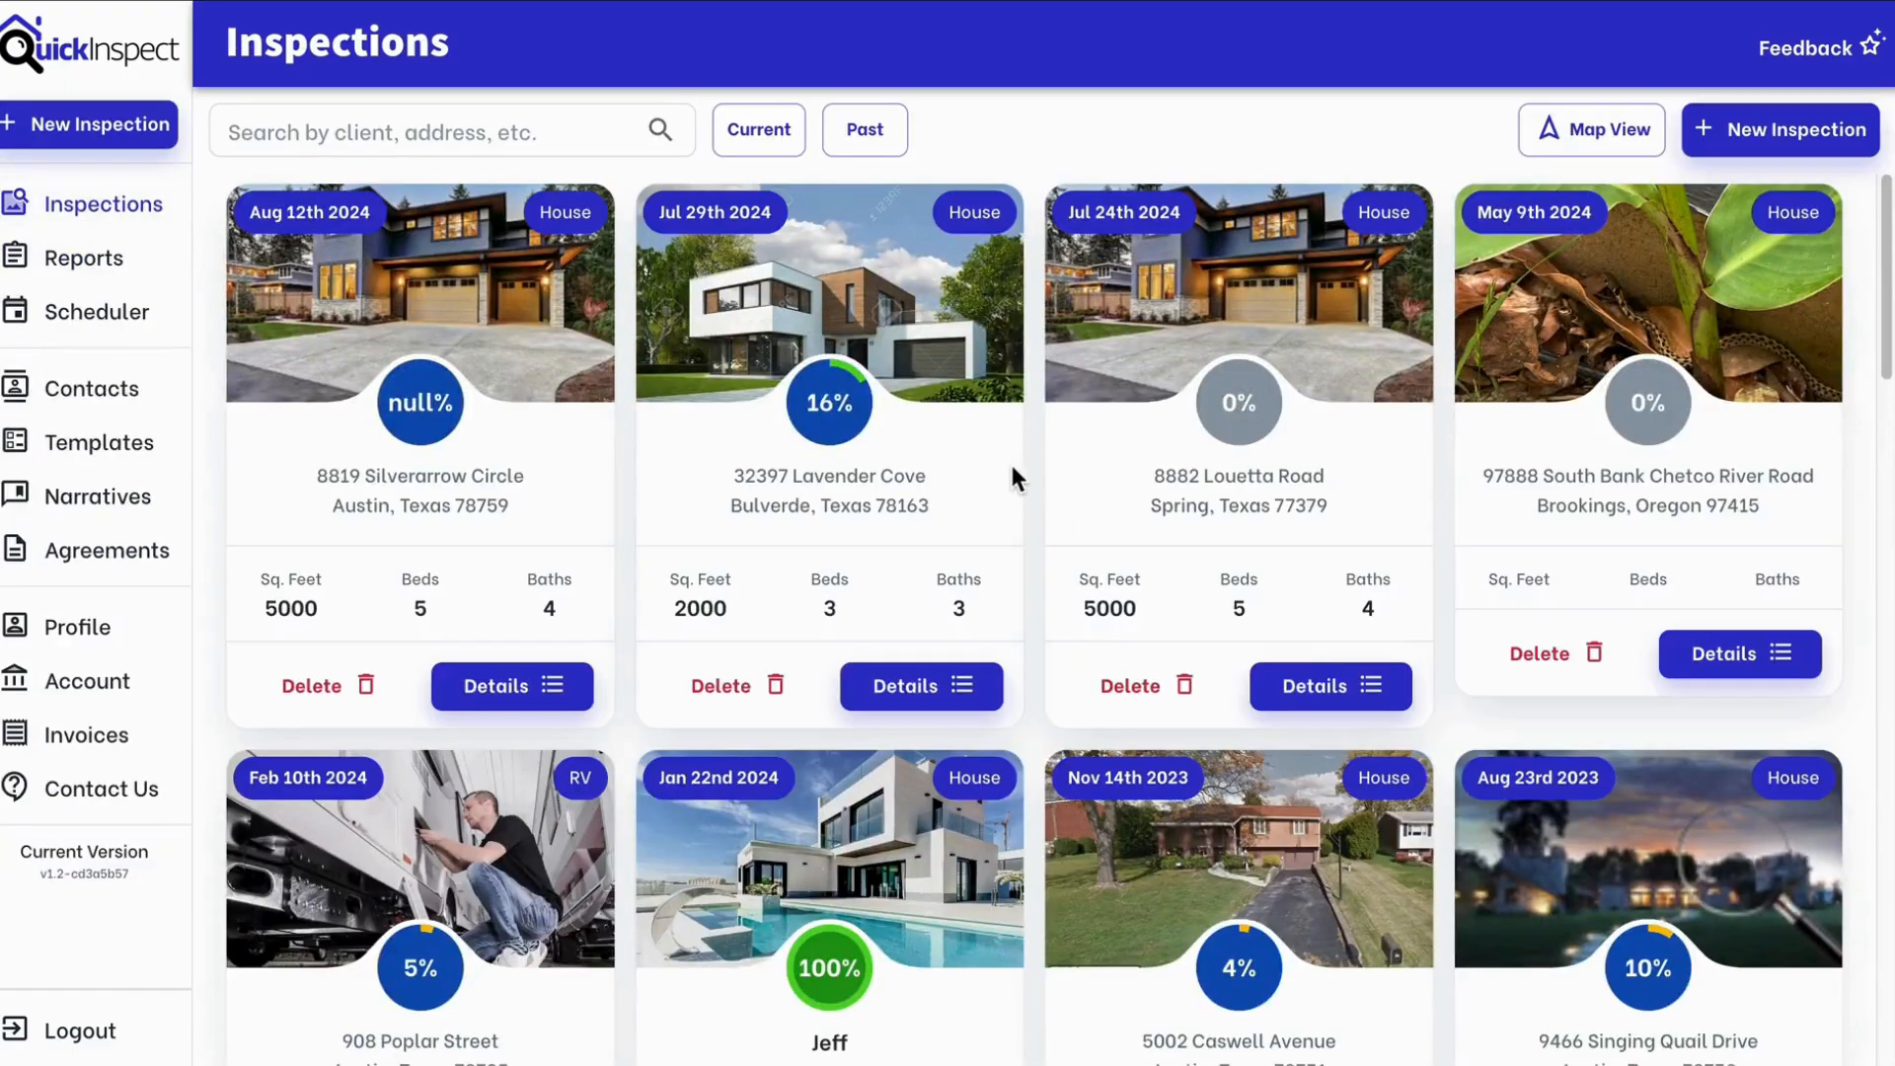
click(981, 697)
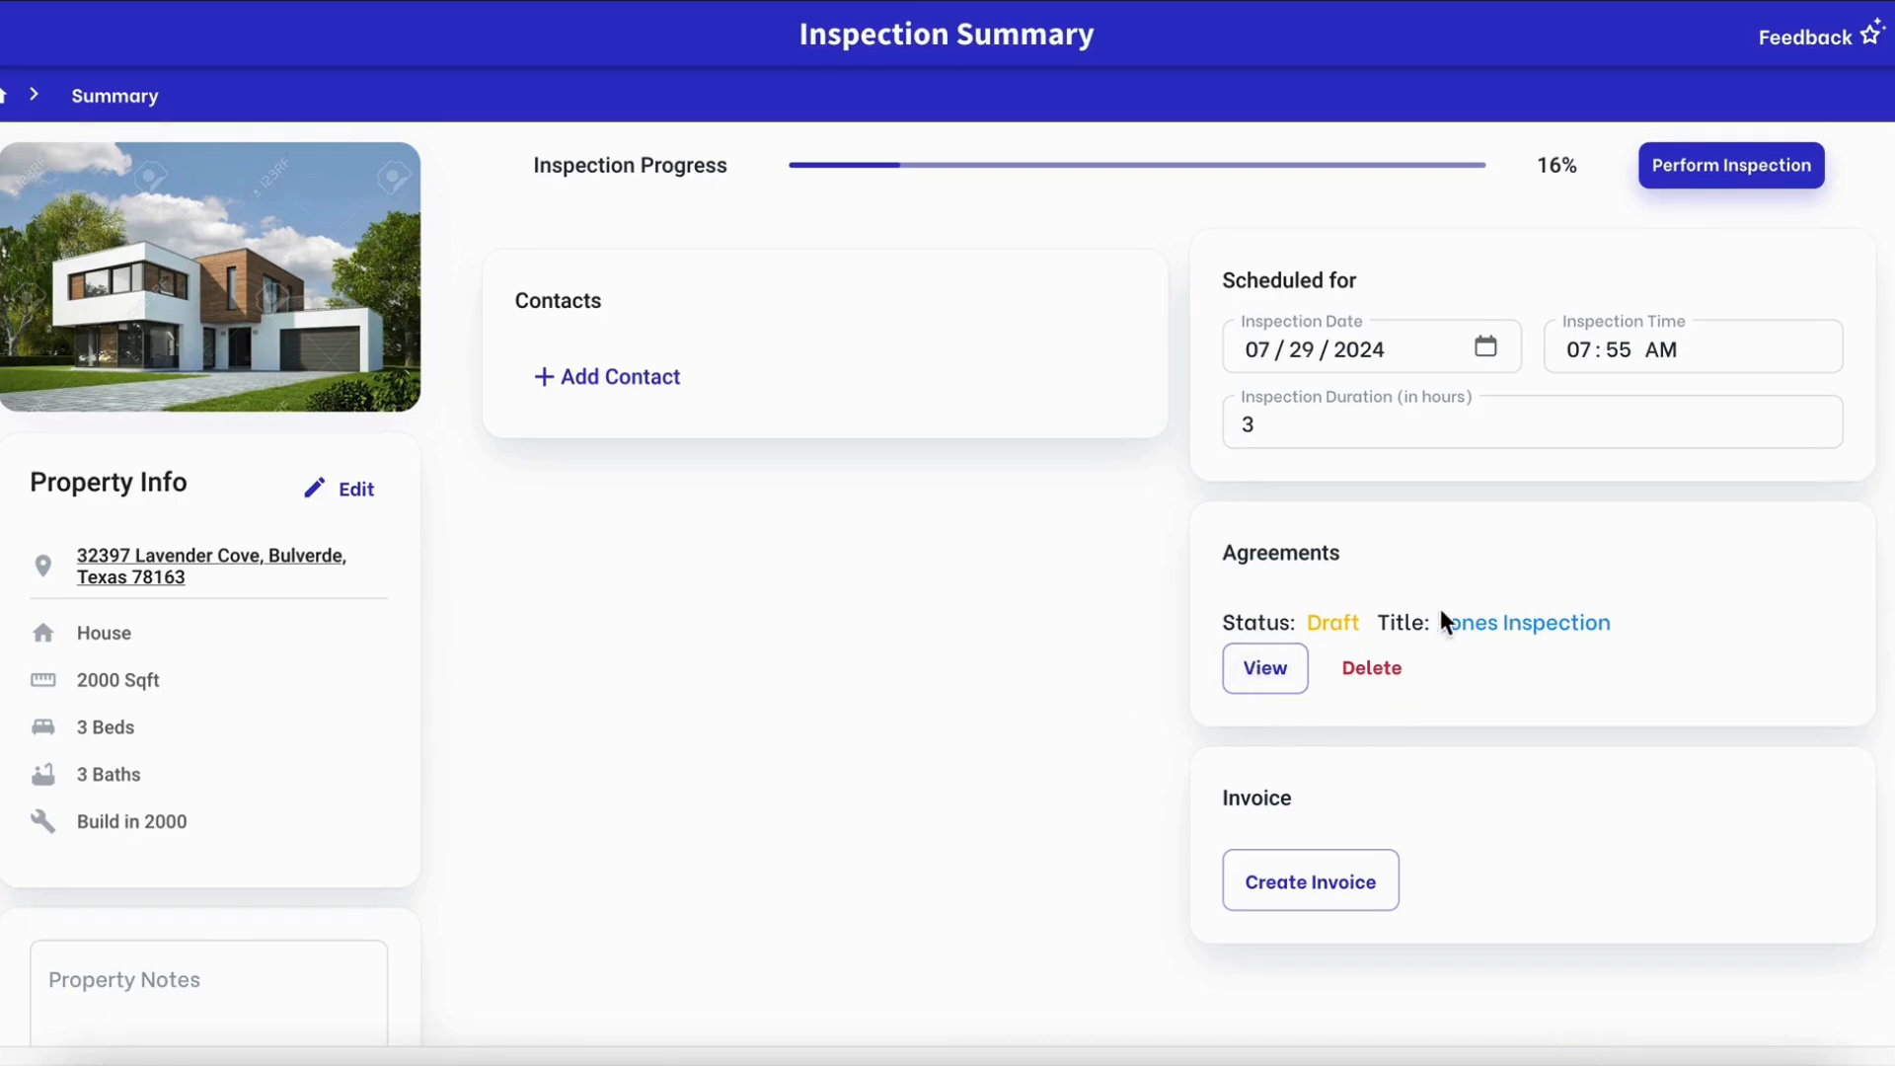
click(1392, 670)
click(1335, 655)
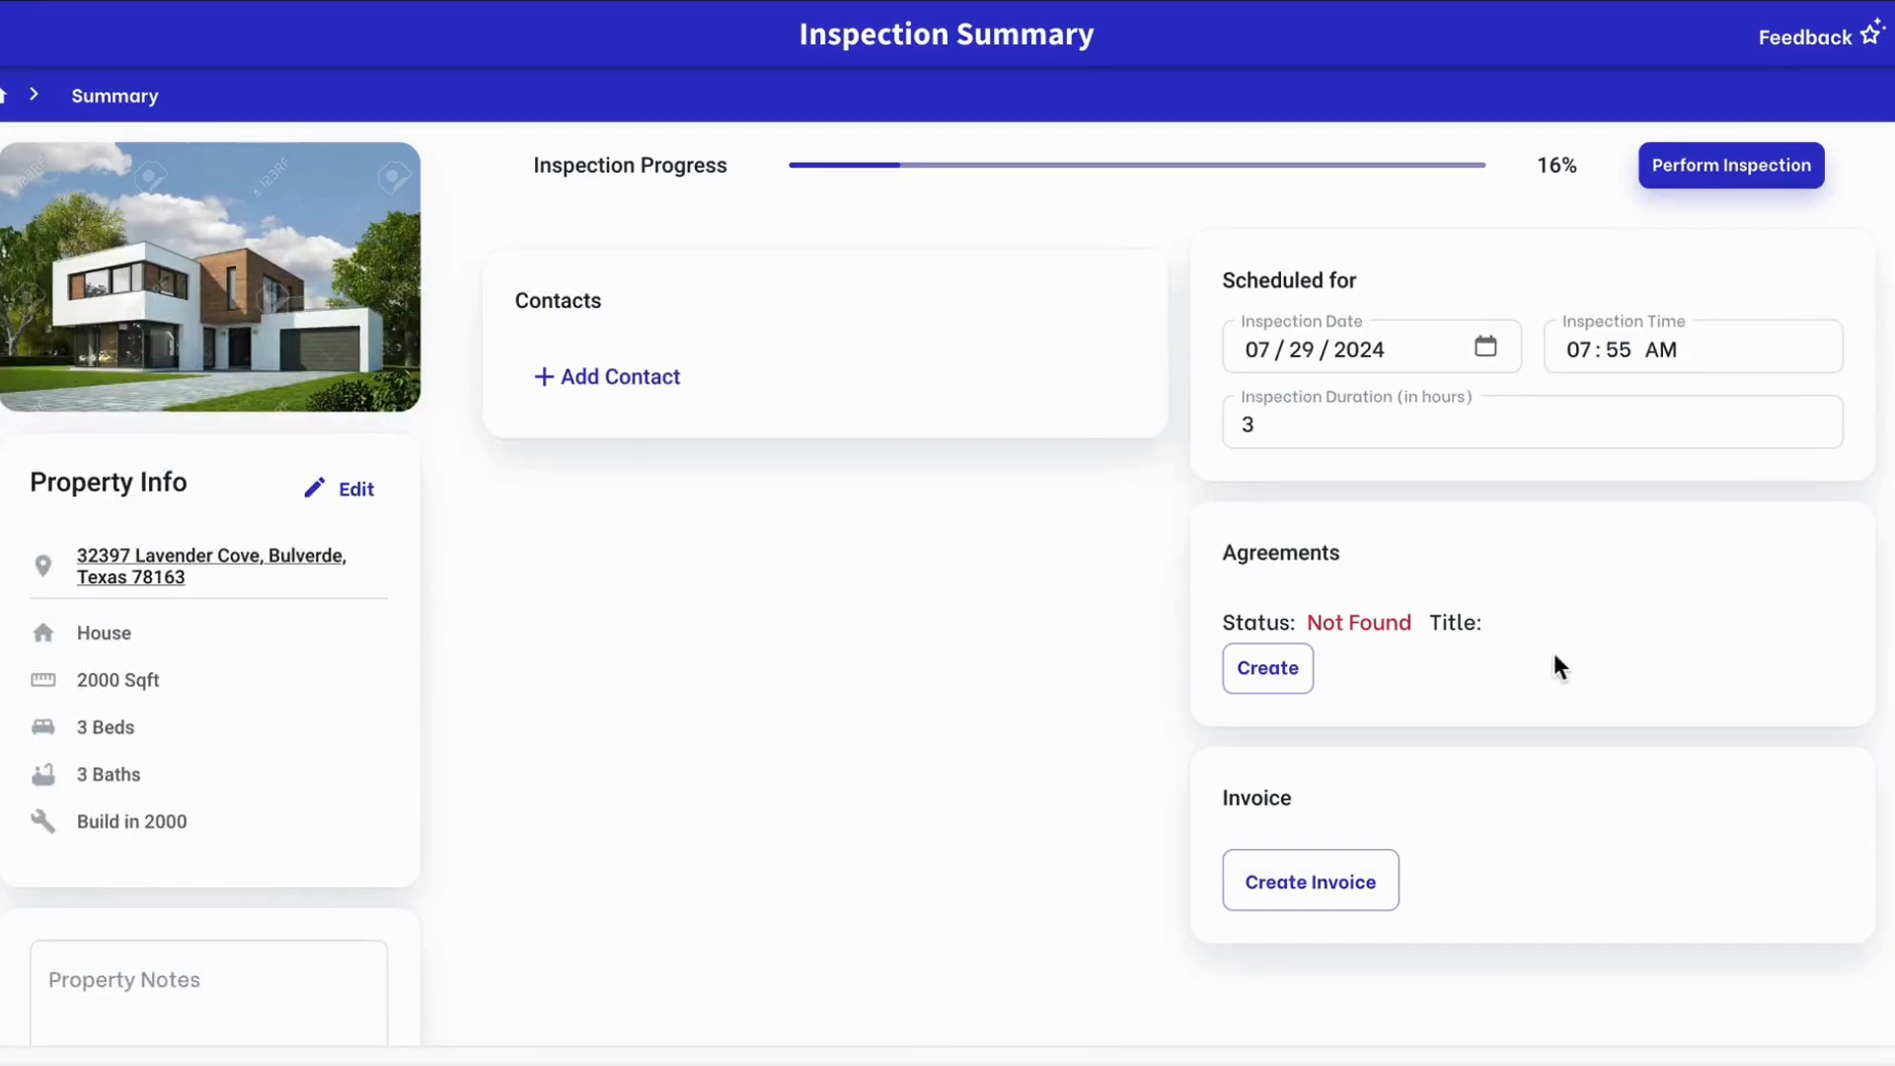
Create a draft 'Jones Agreement' from the Home Inspection - pre-inspection agreement template
click(1264, 673)
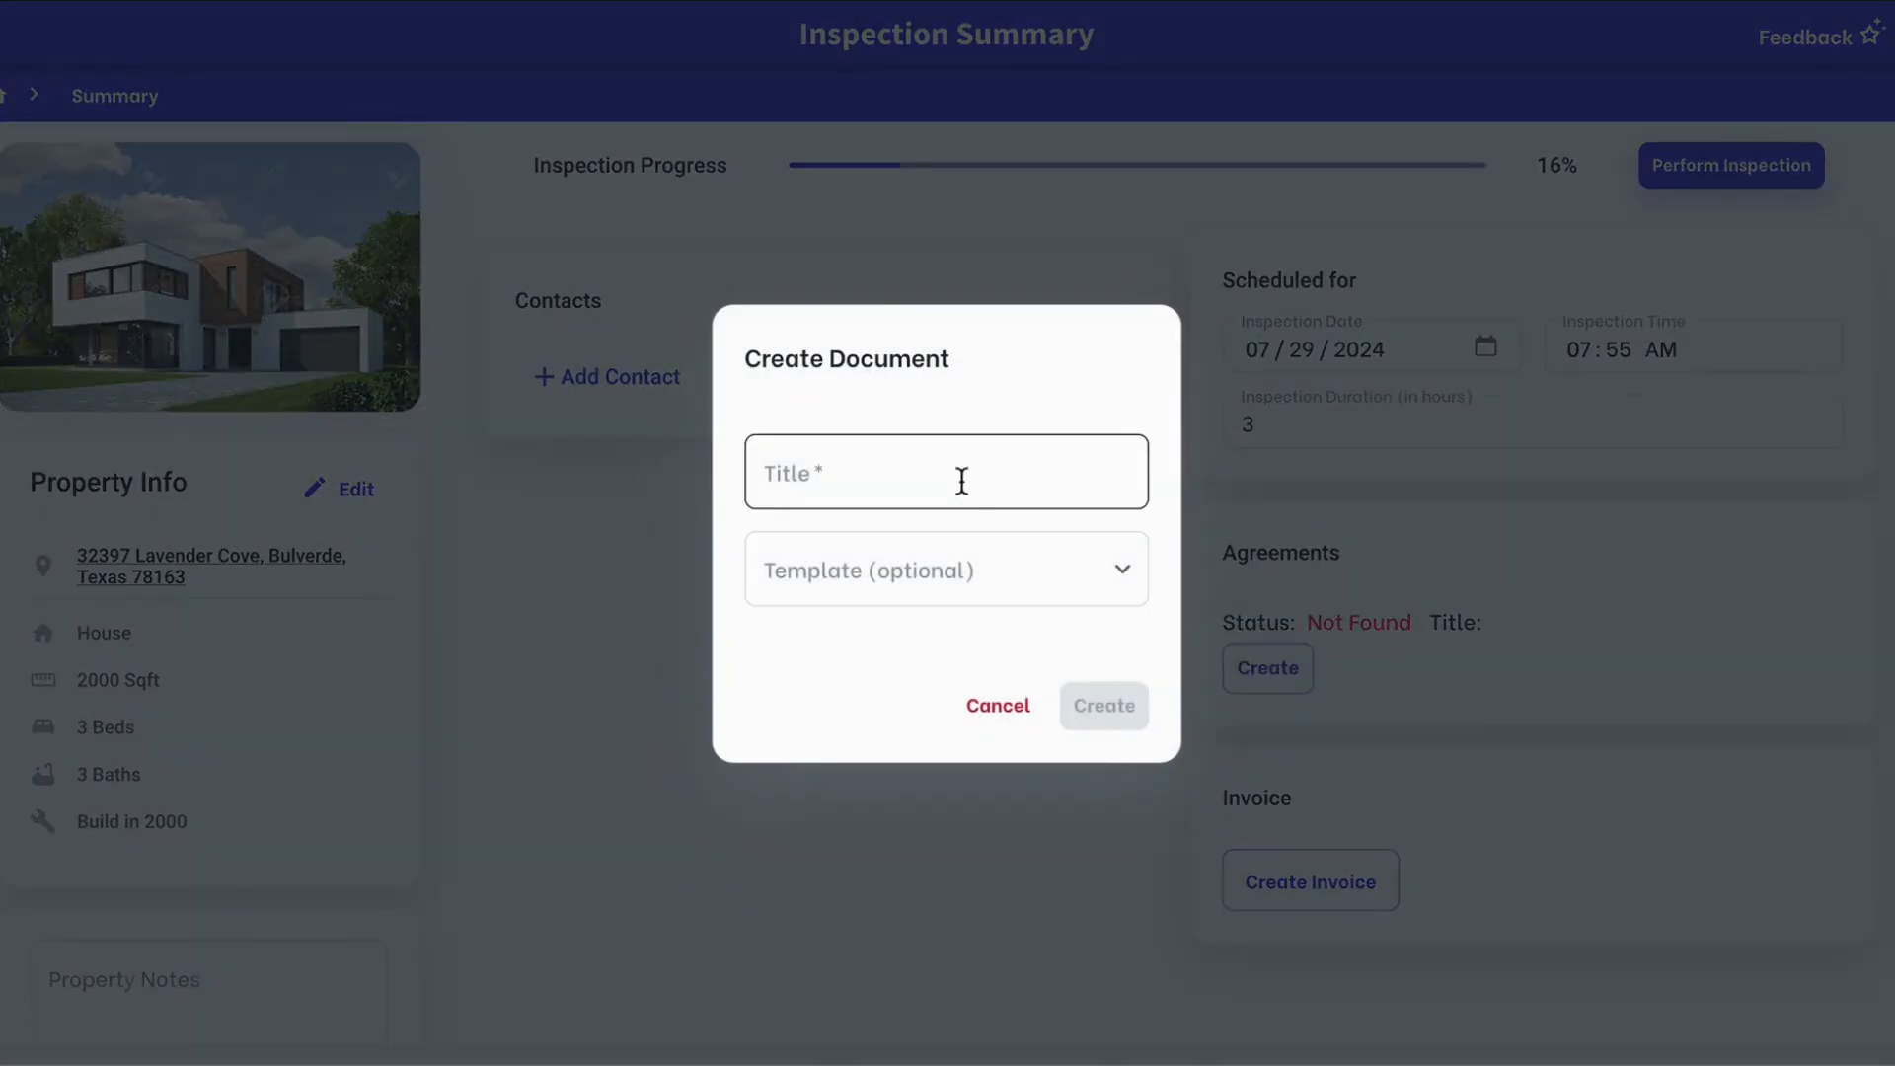
click(963, 482)
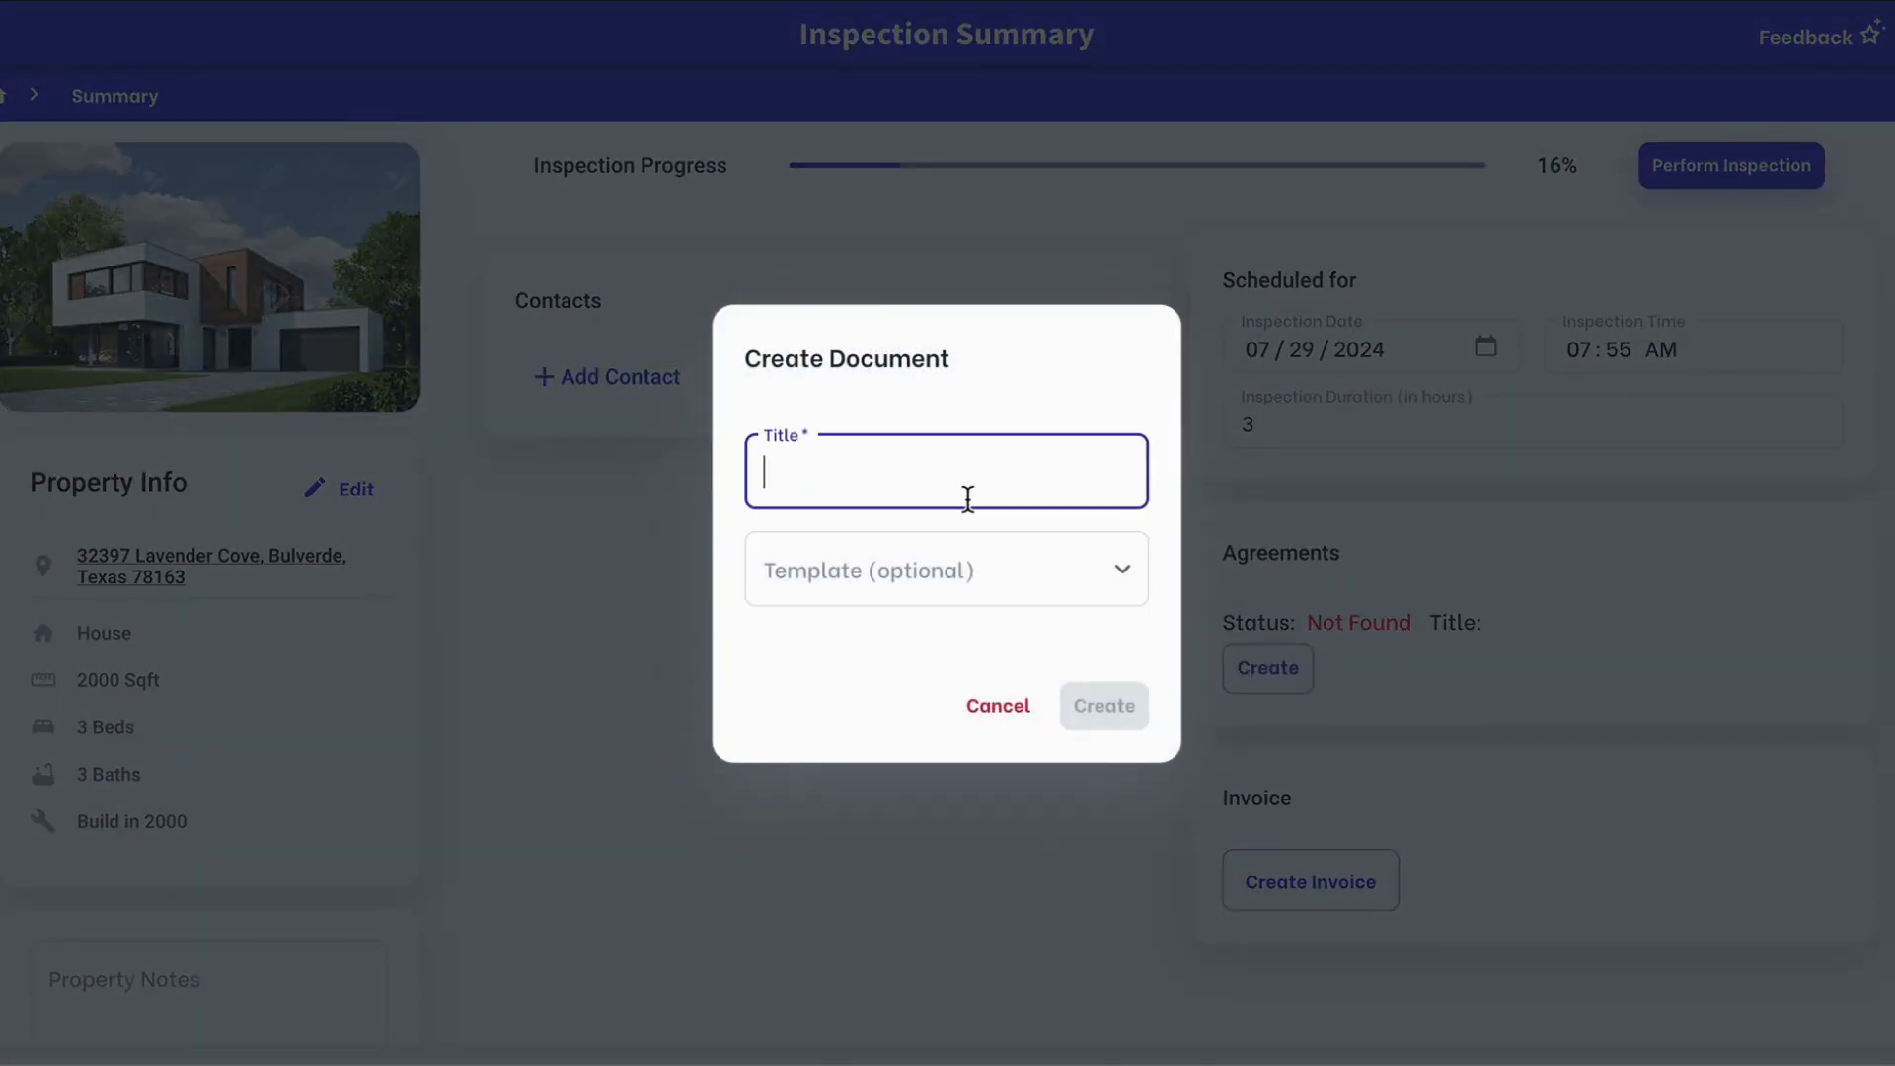
text(Jones)
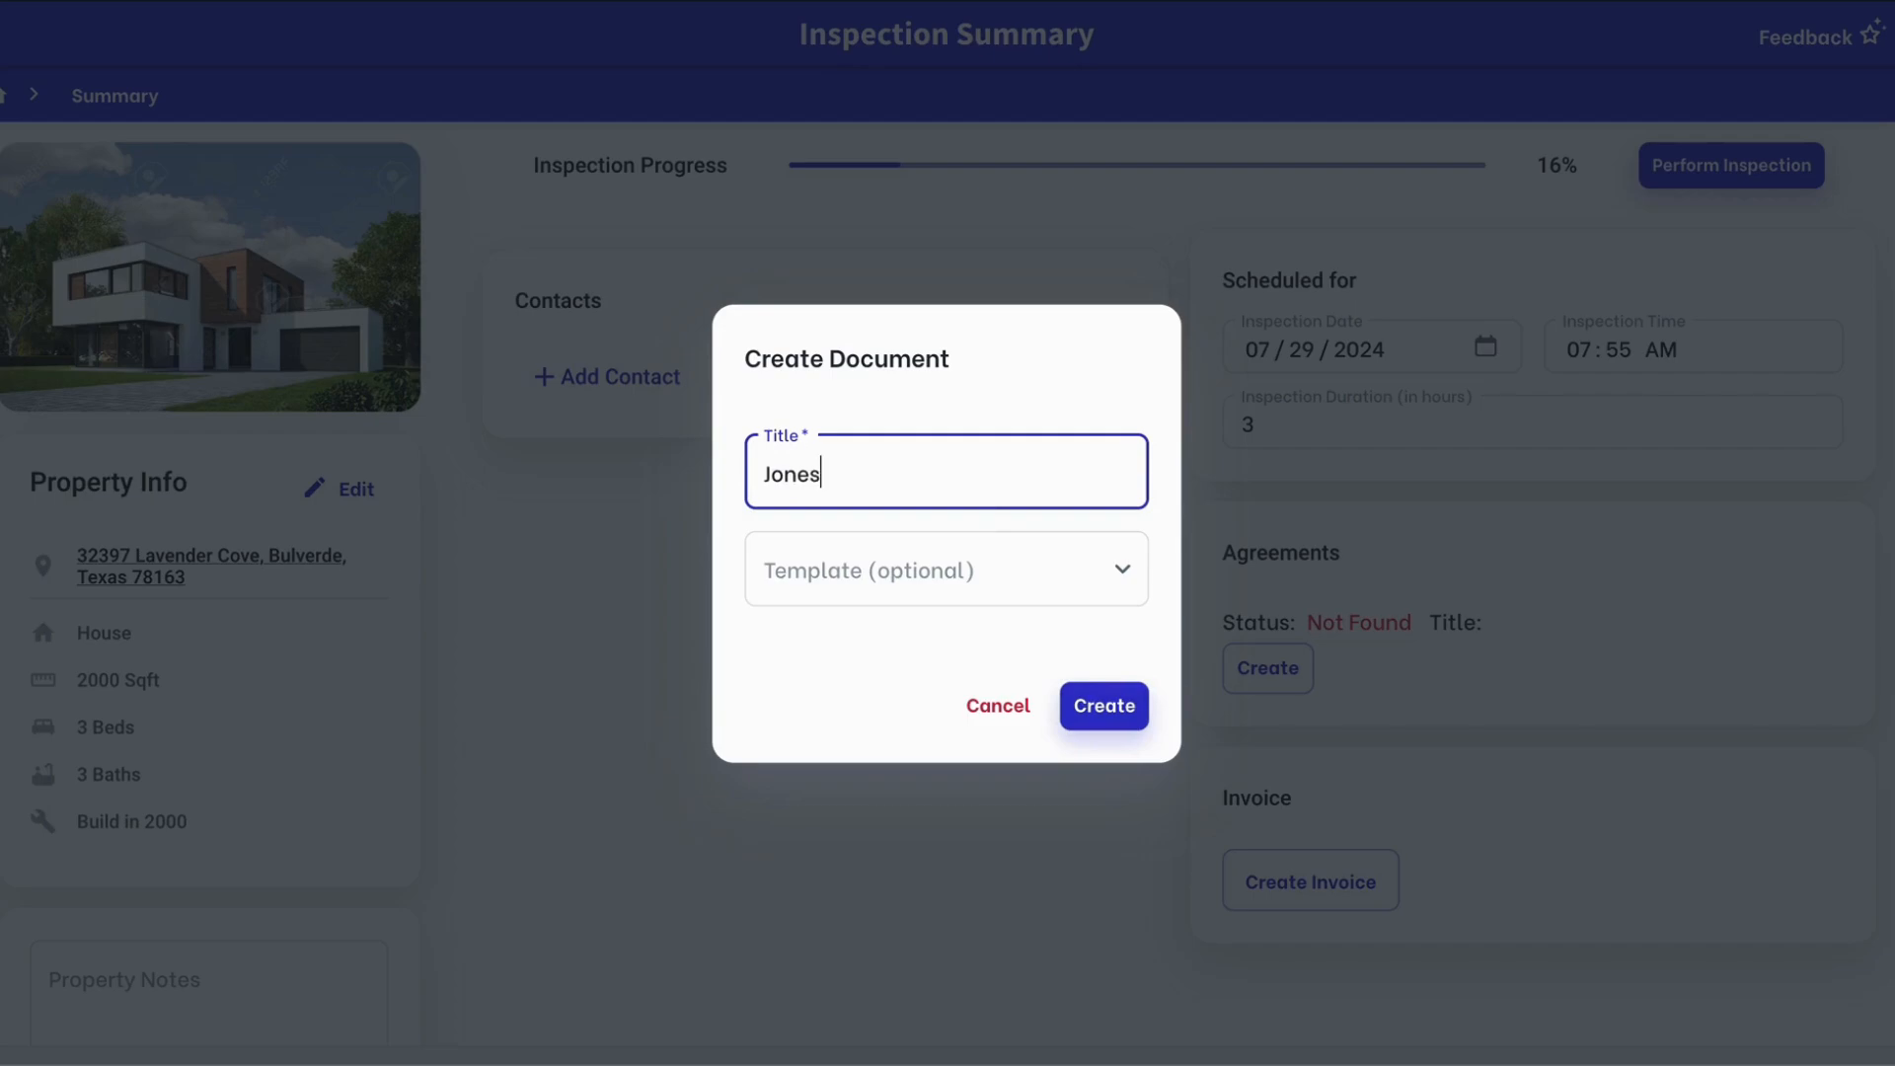
text( Agreement)
click(979, 583)
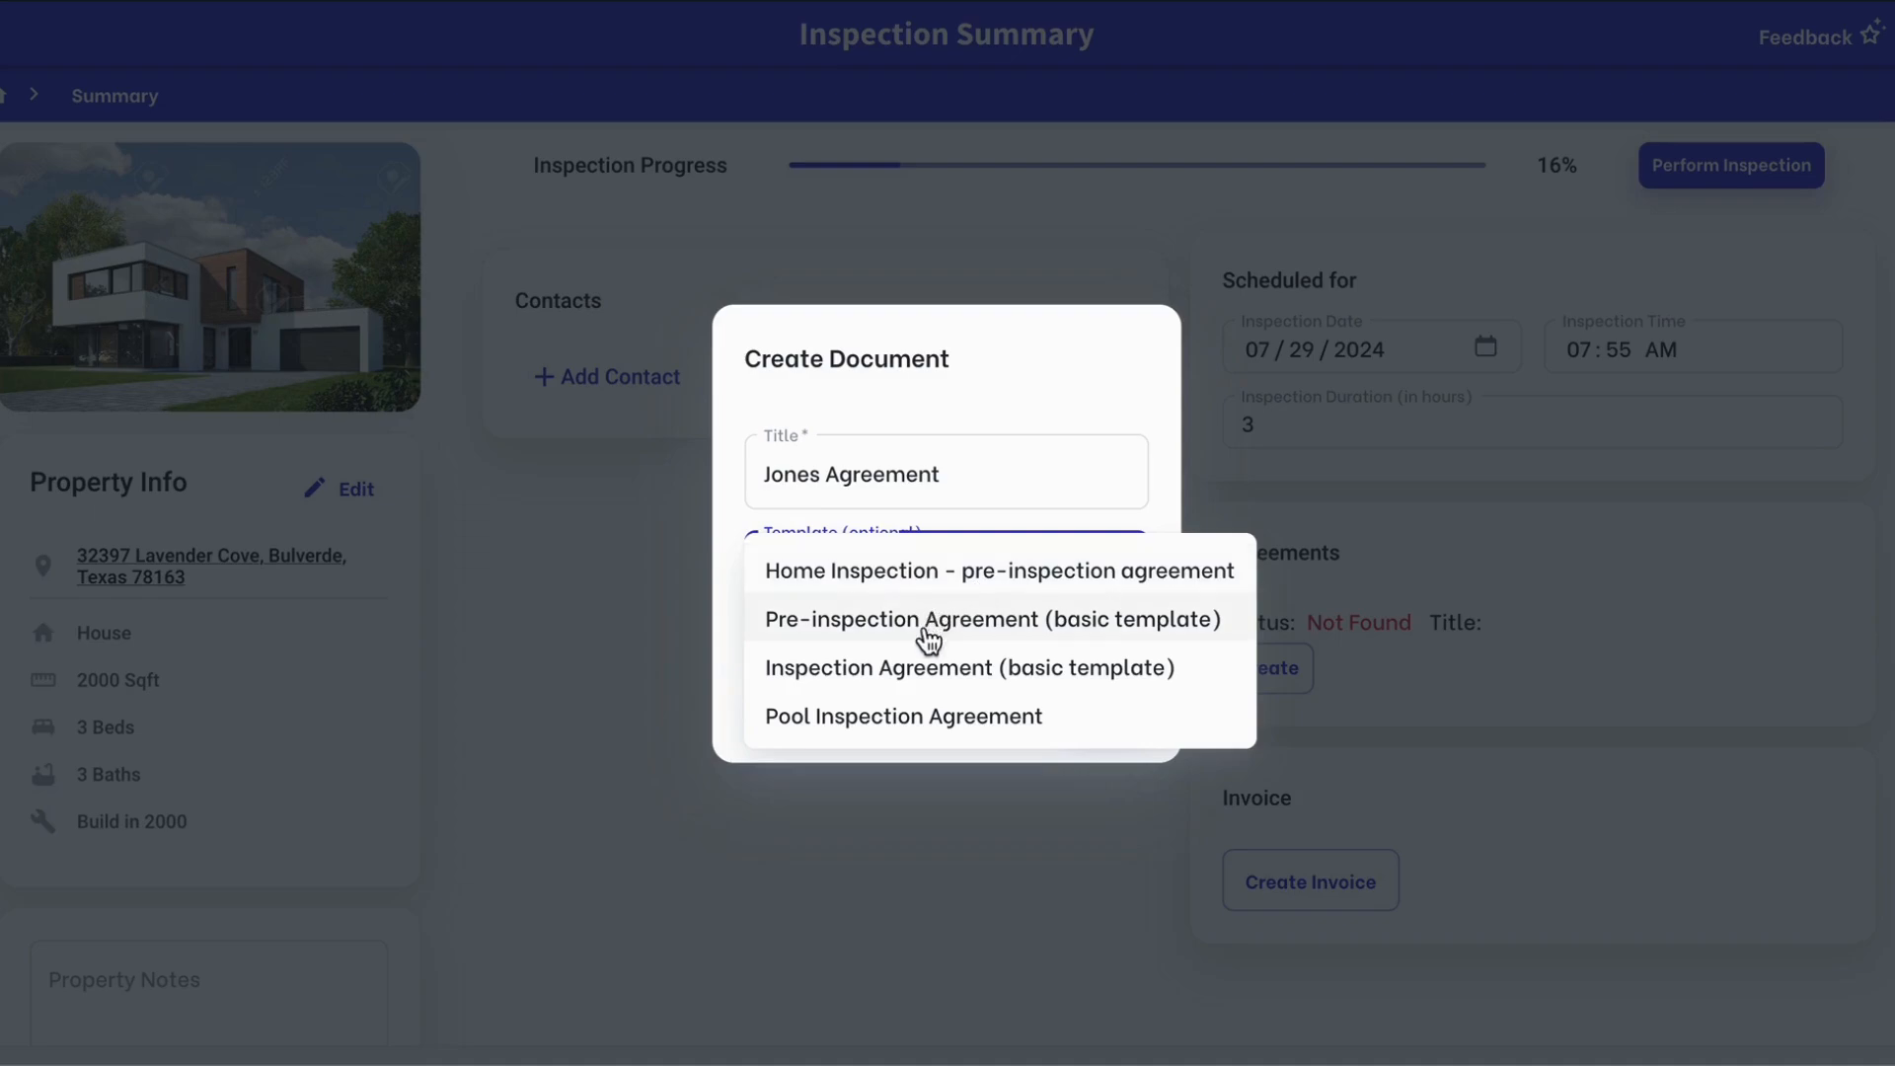
click(936, 570)
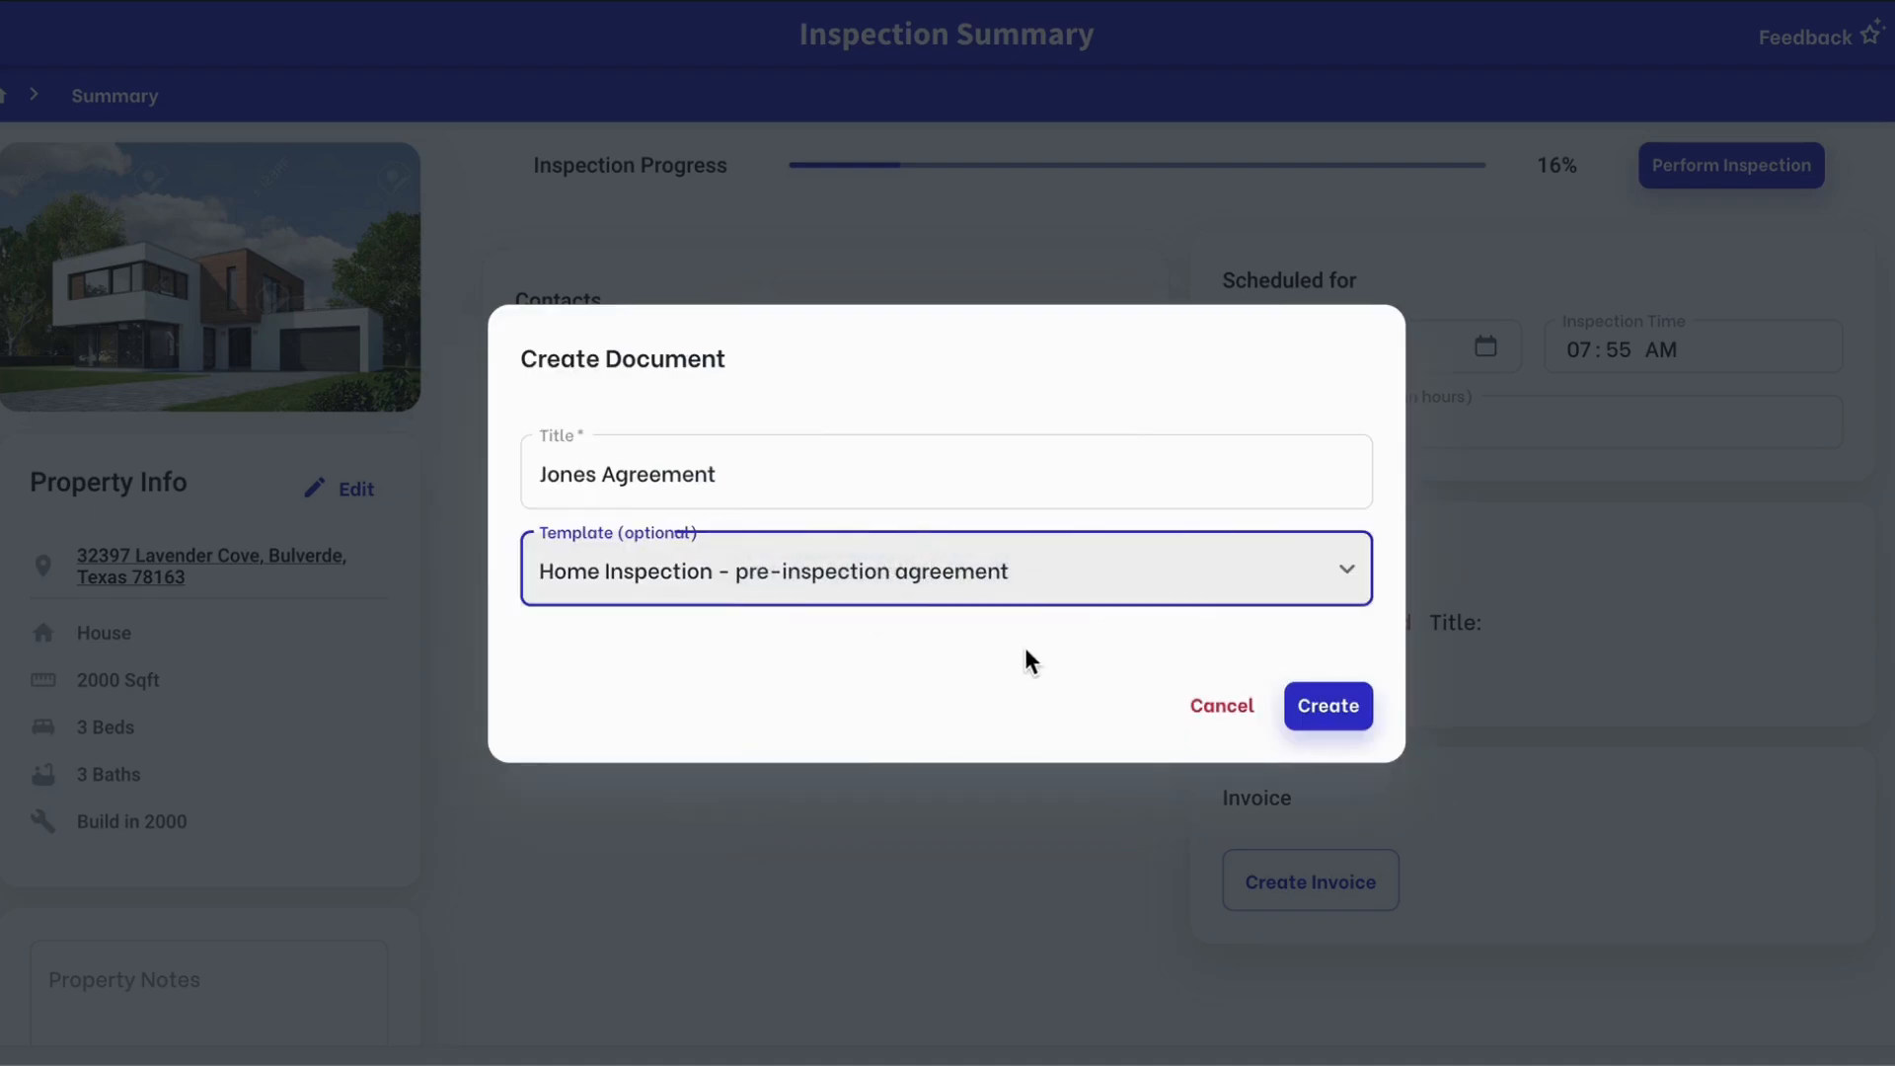
click(1335, 706)
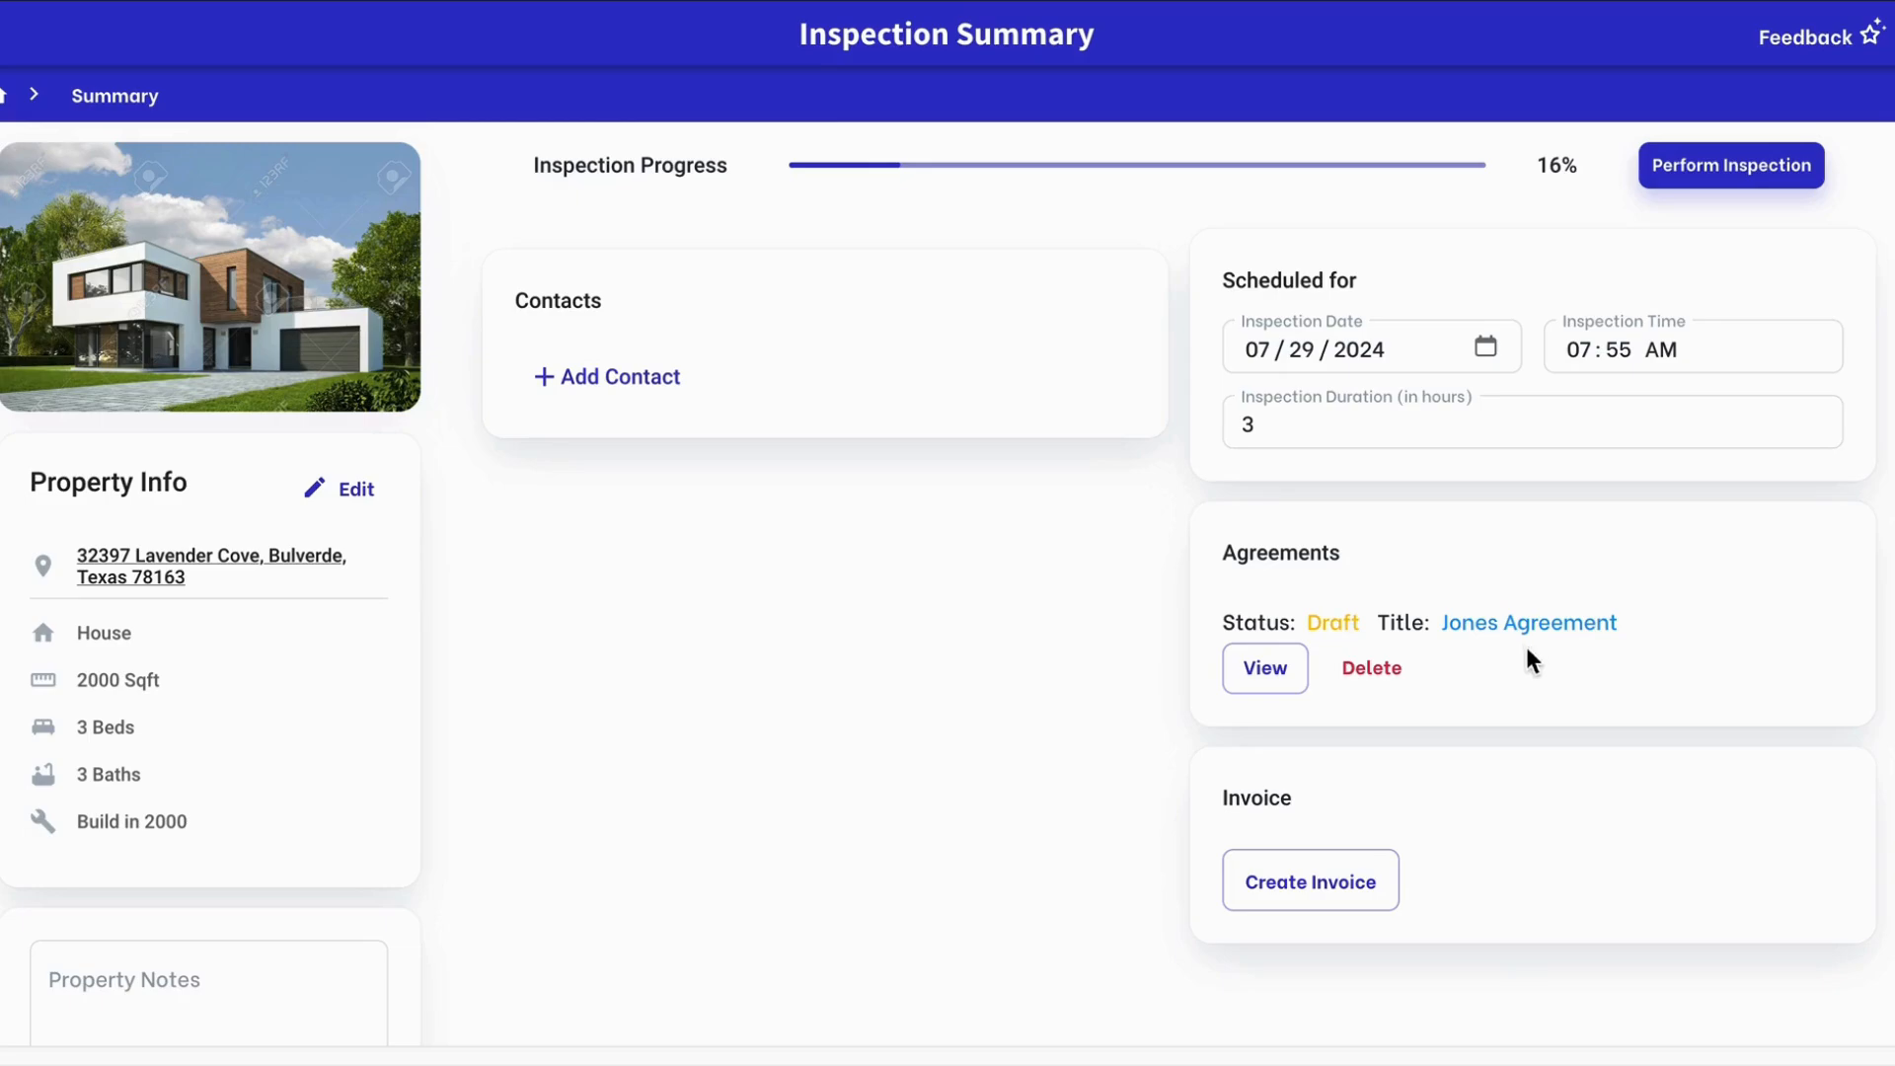
Open the Jones Agreement in the View Agreement editor to edit its wording
click(1271, 672)
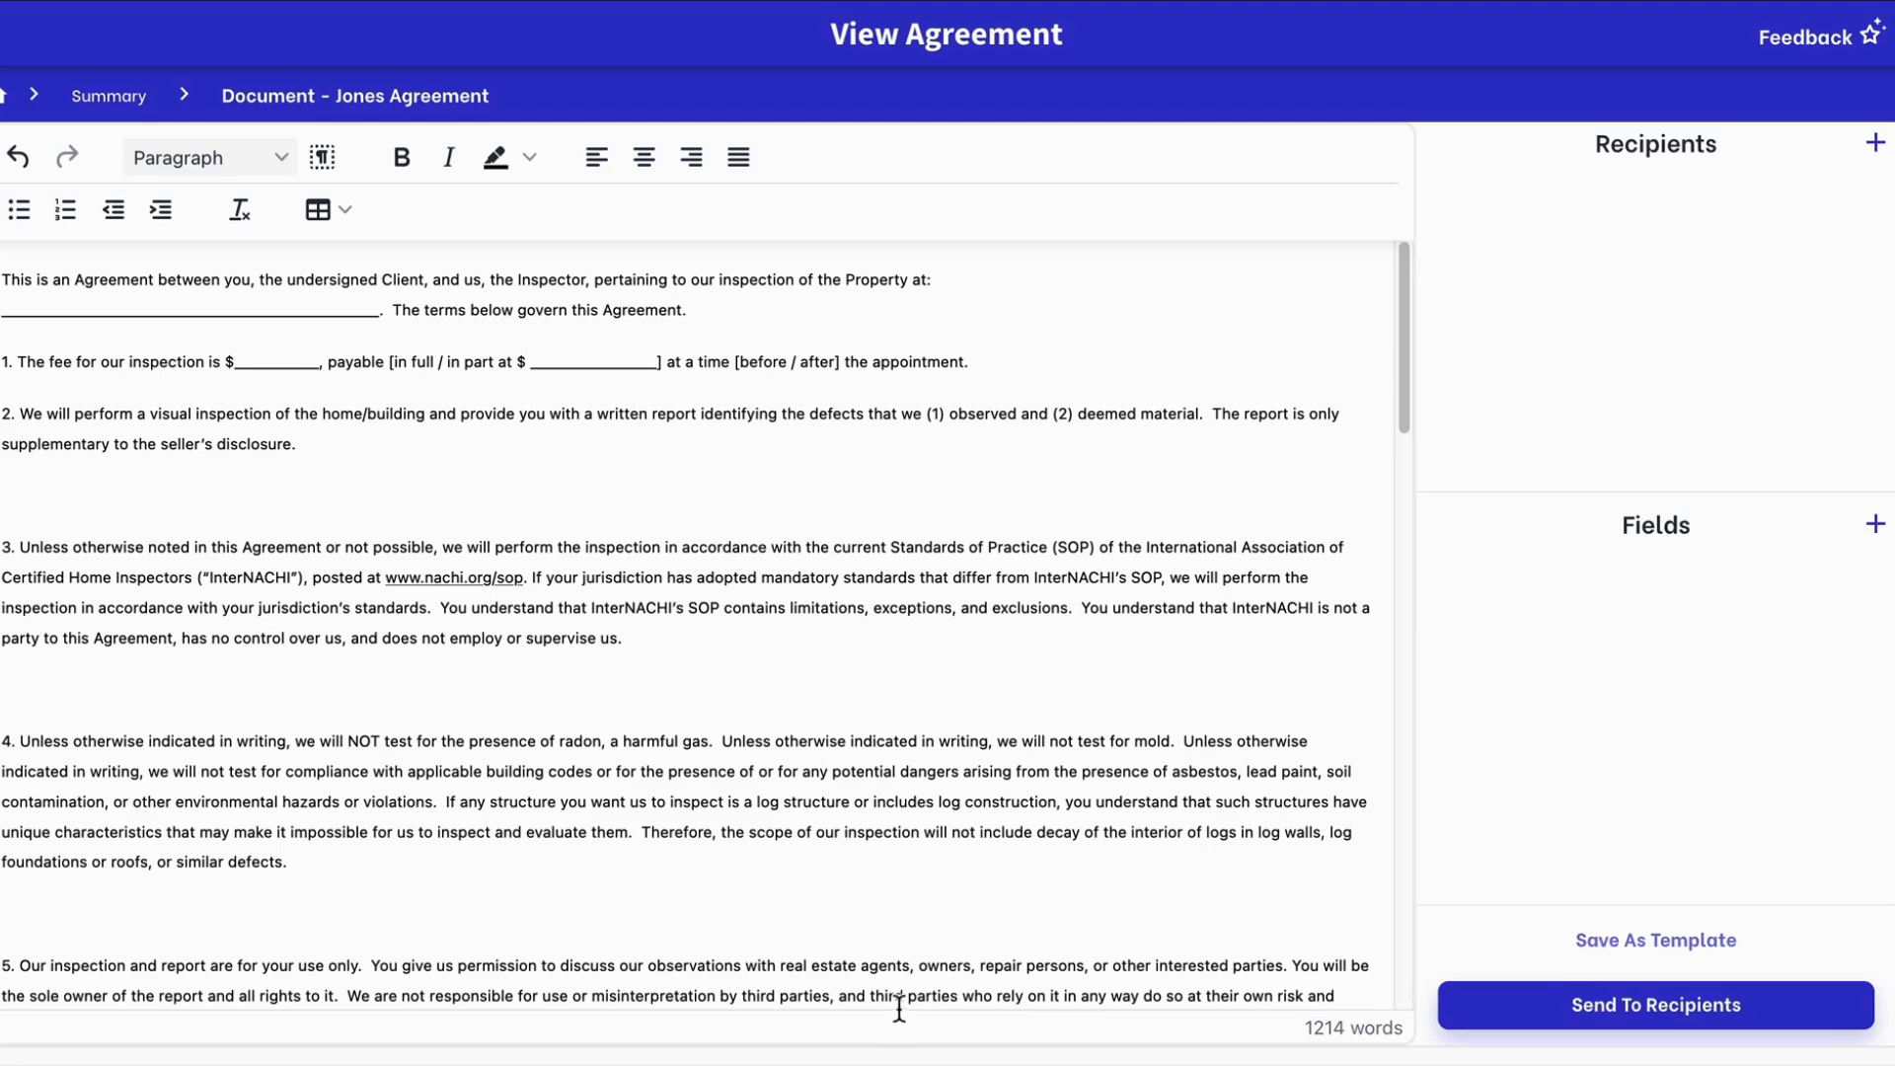
mouse_move(1360, 1051)
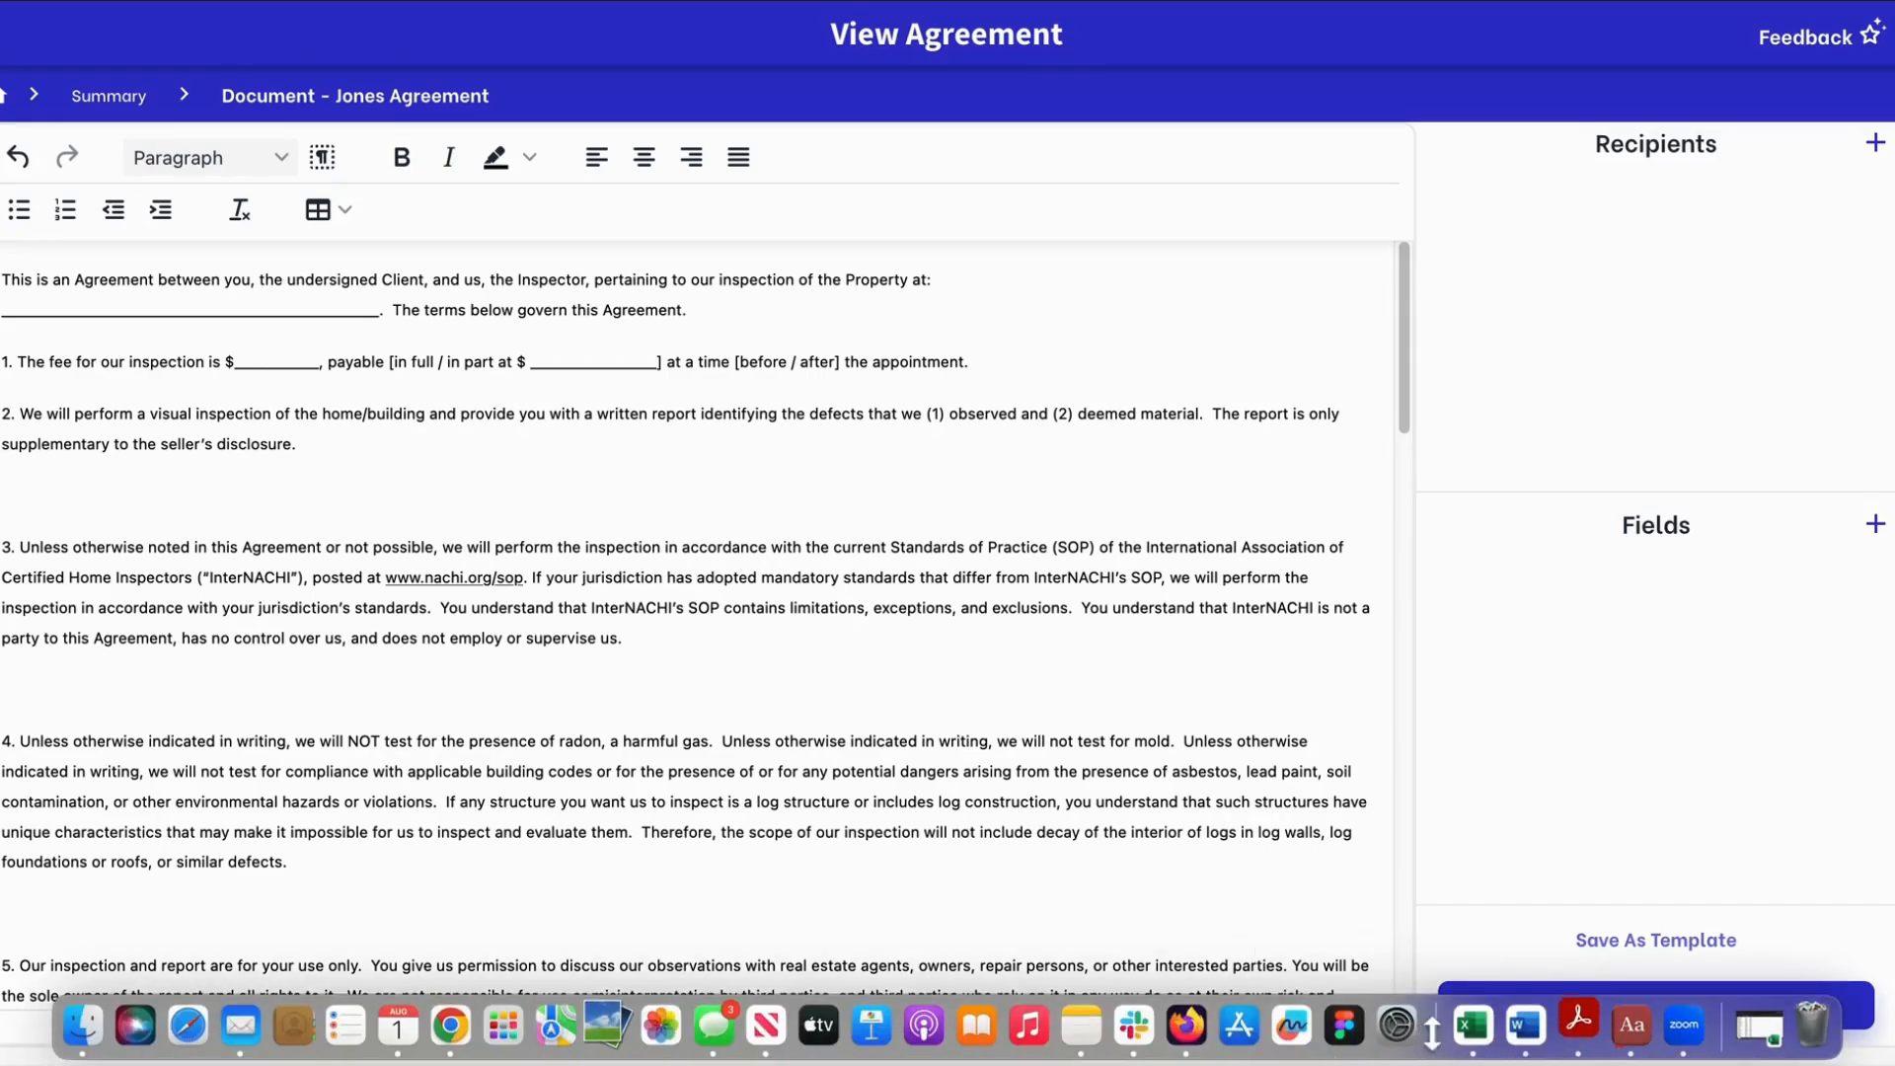
Copy the Pool Inspection Agreement text from Word, then return to the browser's agreement editor
click(1527, 1027)
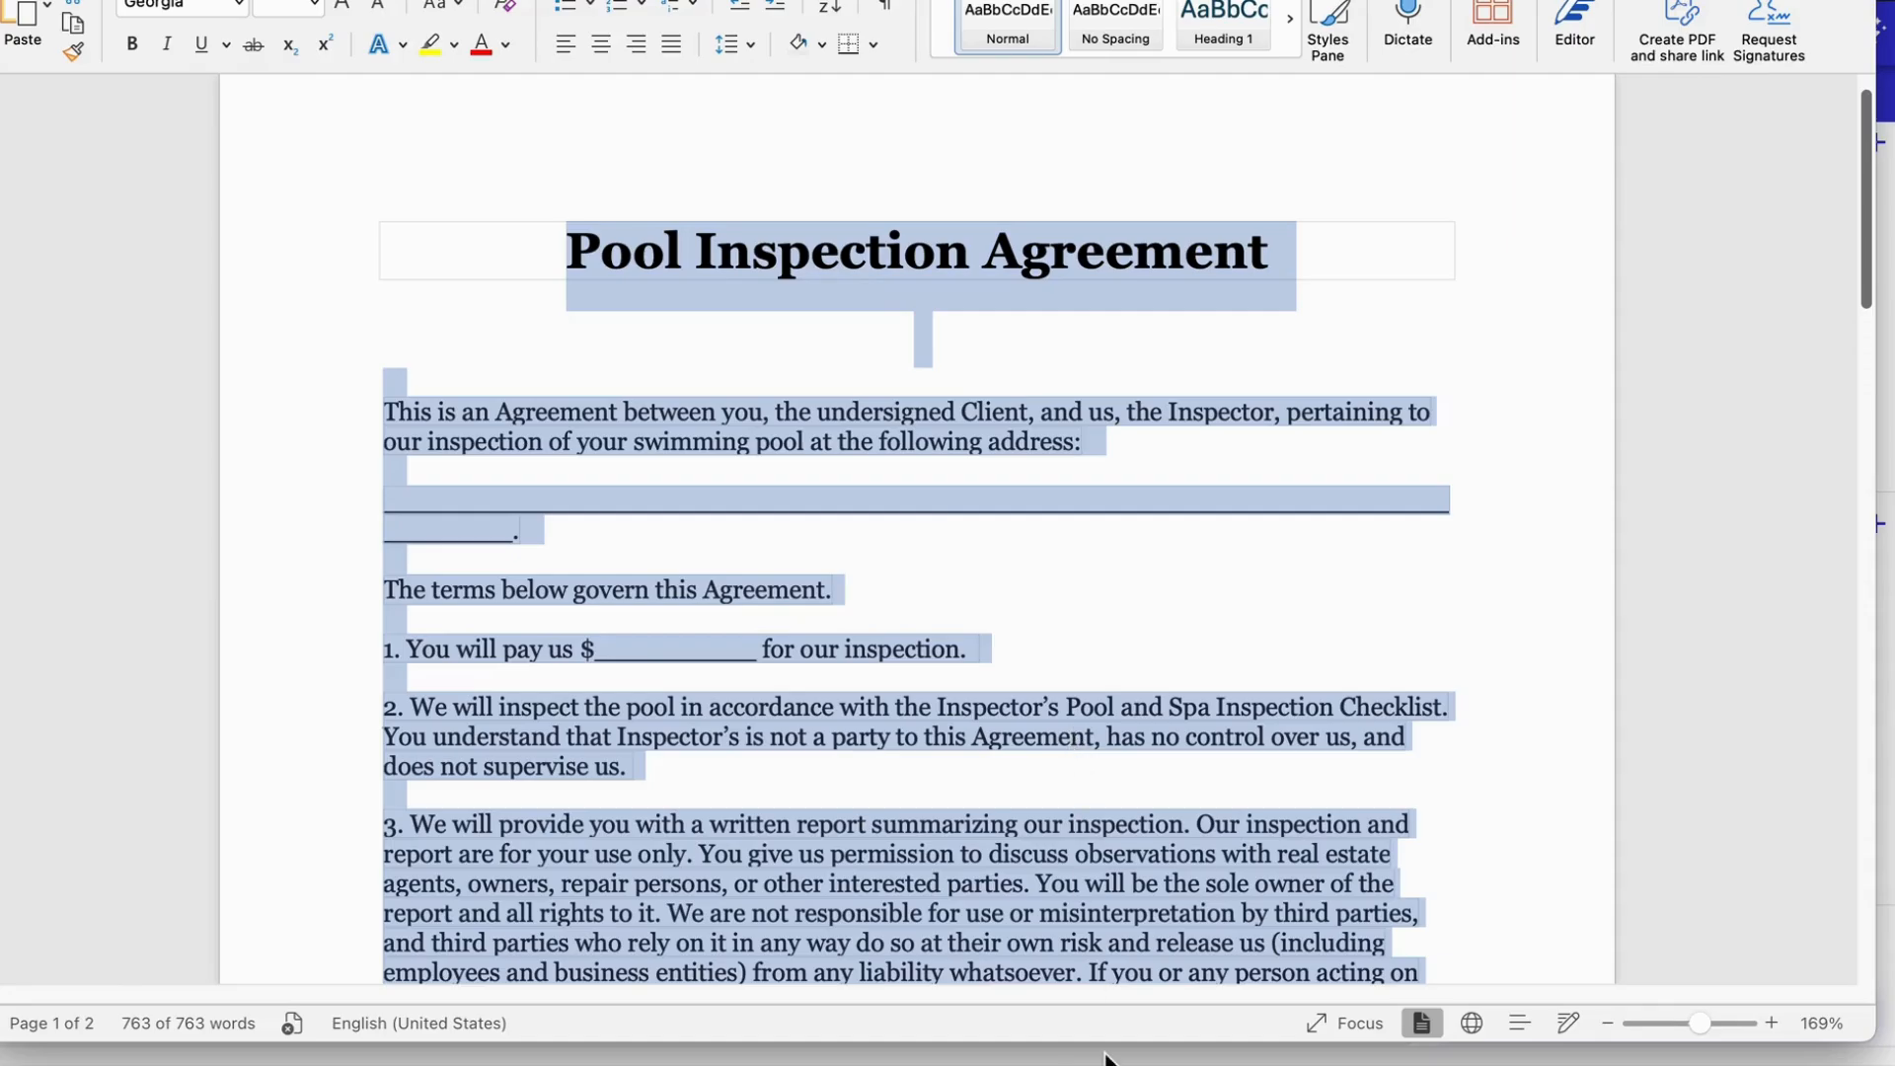
key(ctrl+Up)
click(1141, 723)
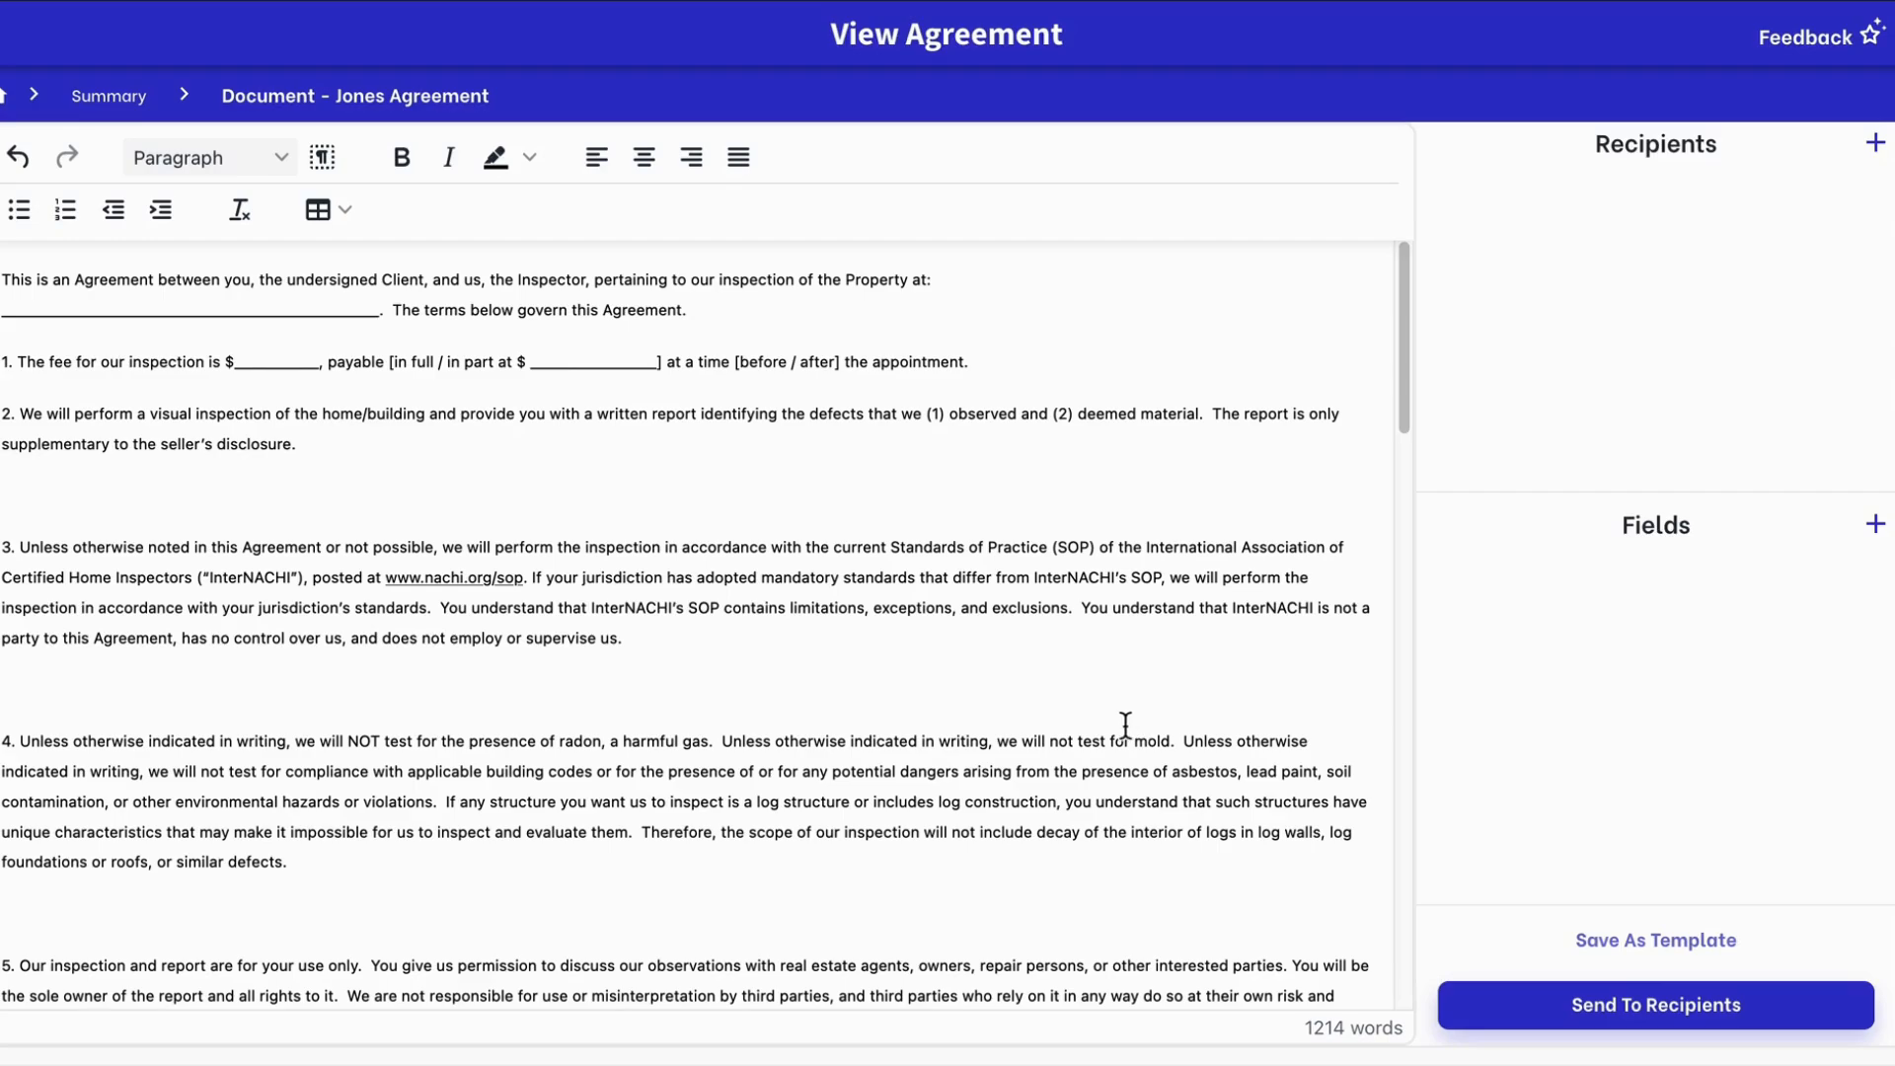
Replace the whole agreement text with the pasted 761-word Pool Inspection Agreement wording
click(1125, 726)
key(super+a)
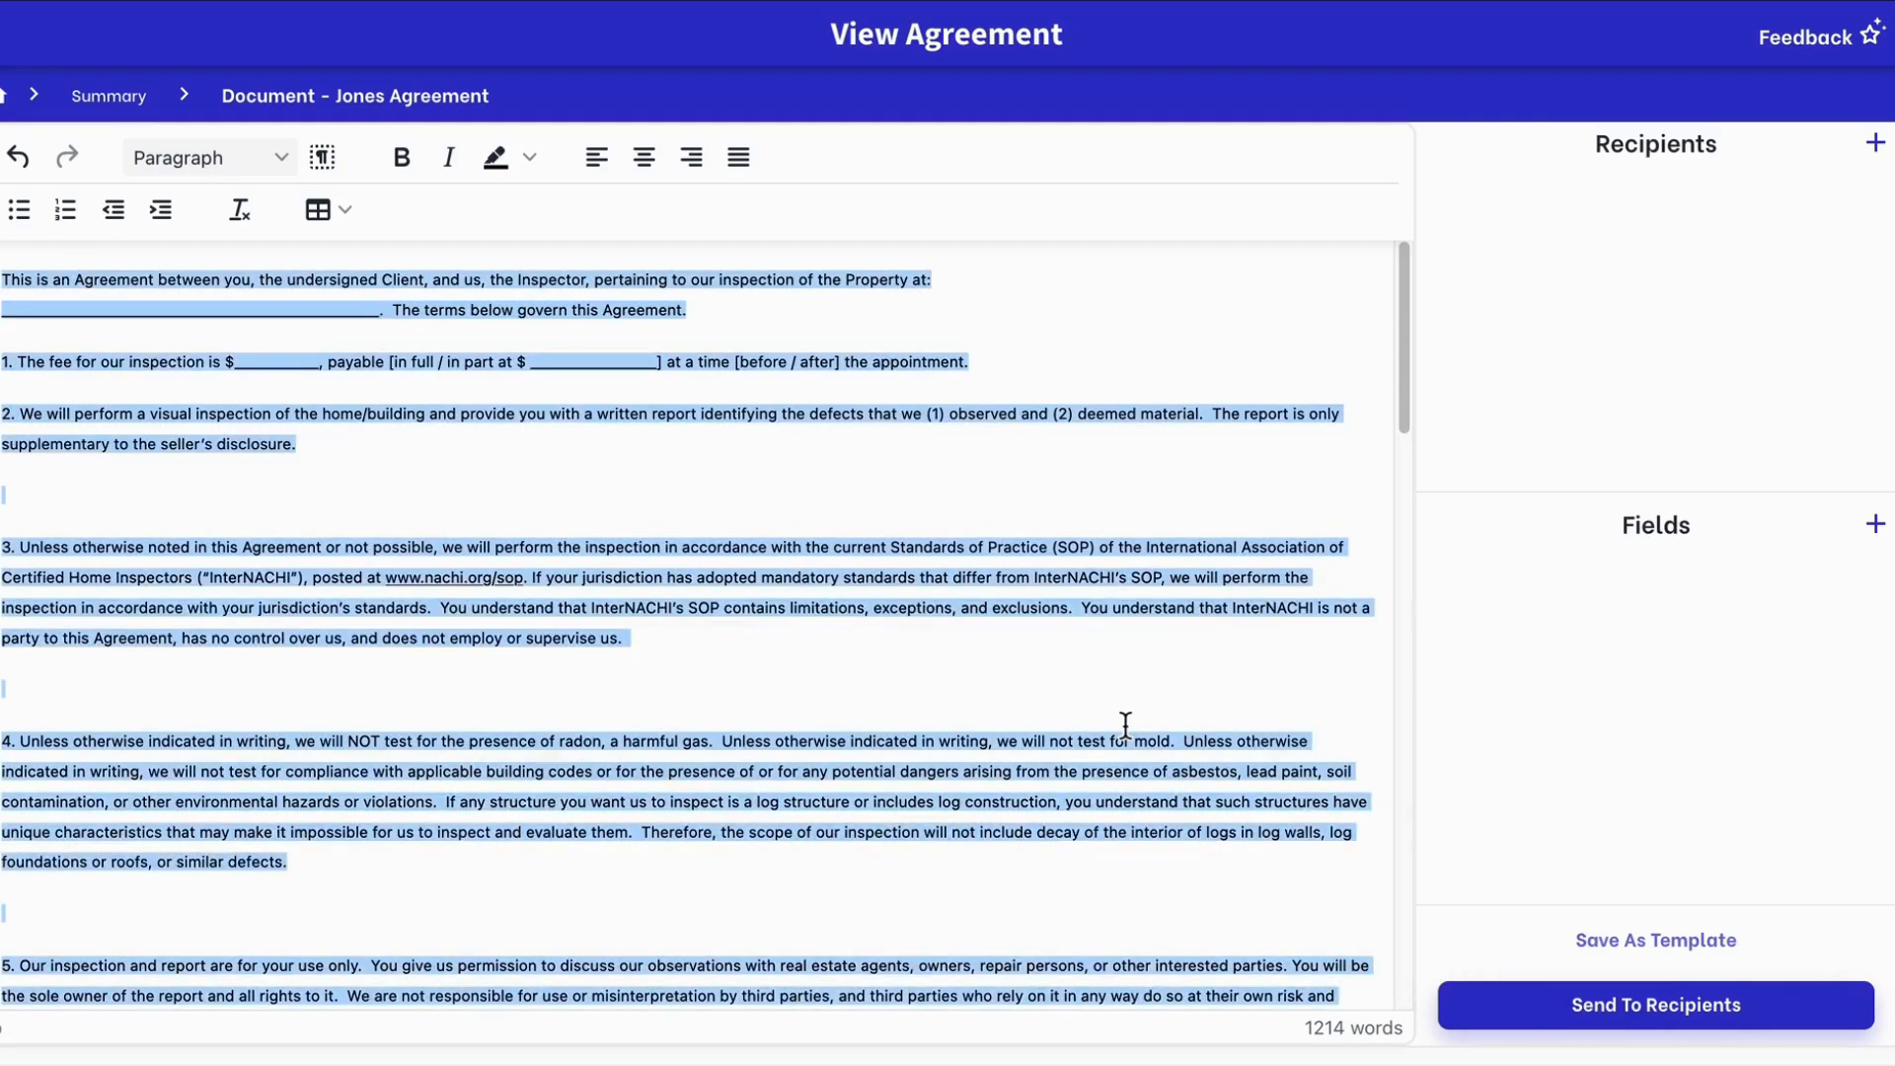
key(super+v)
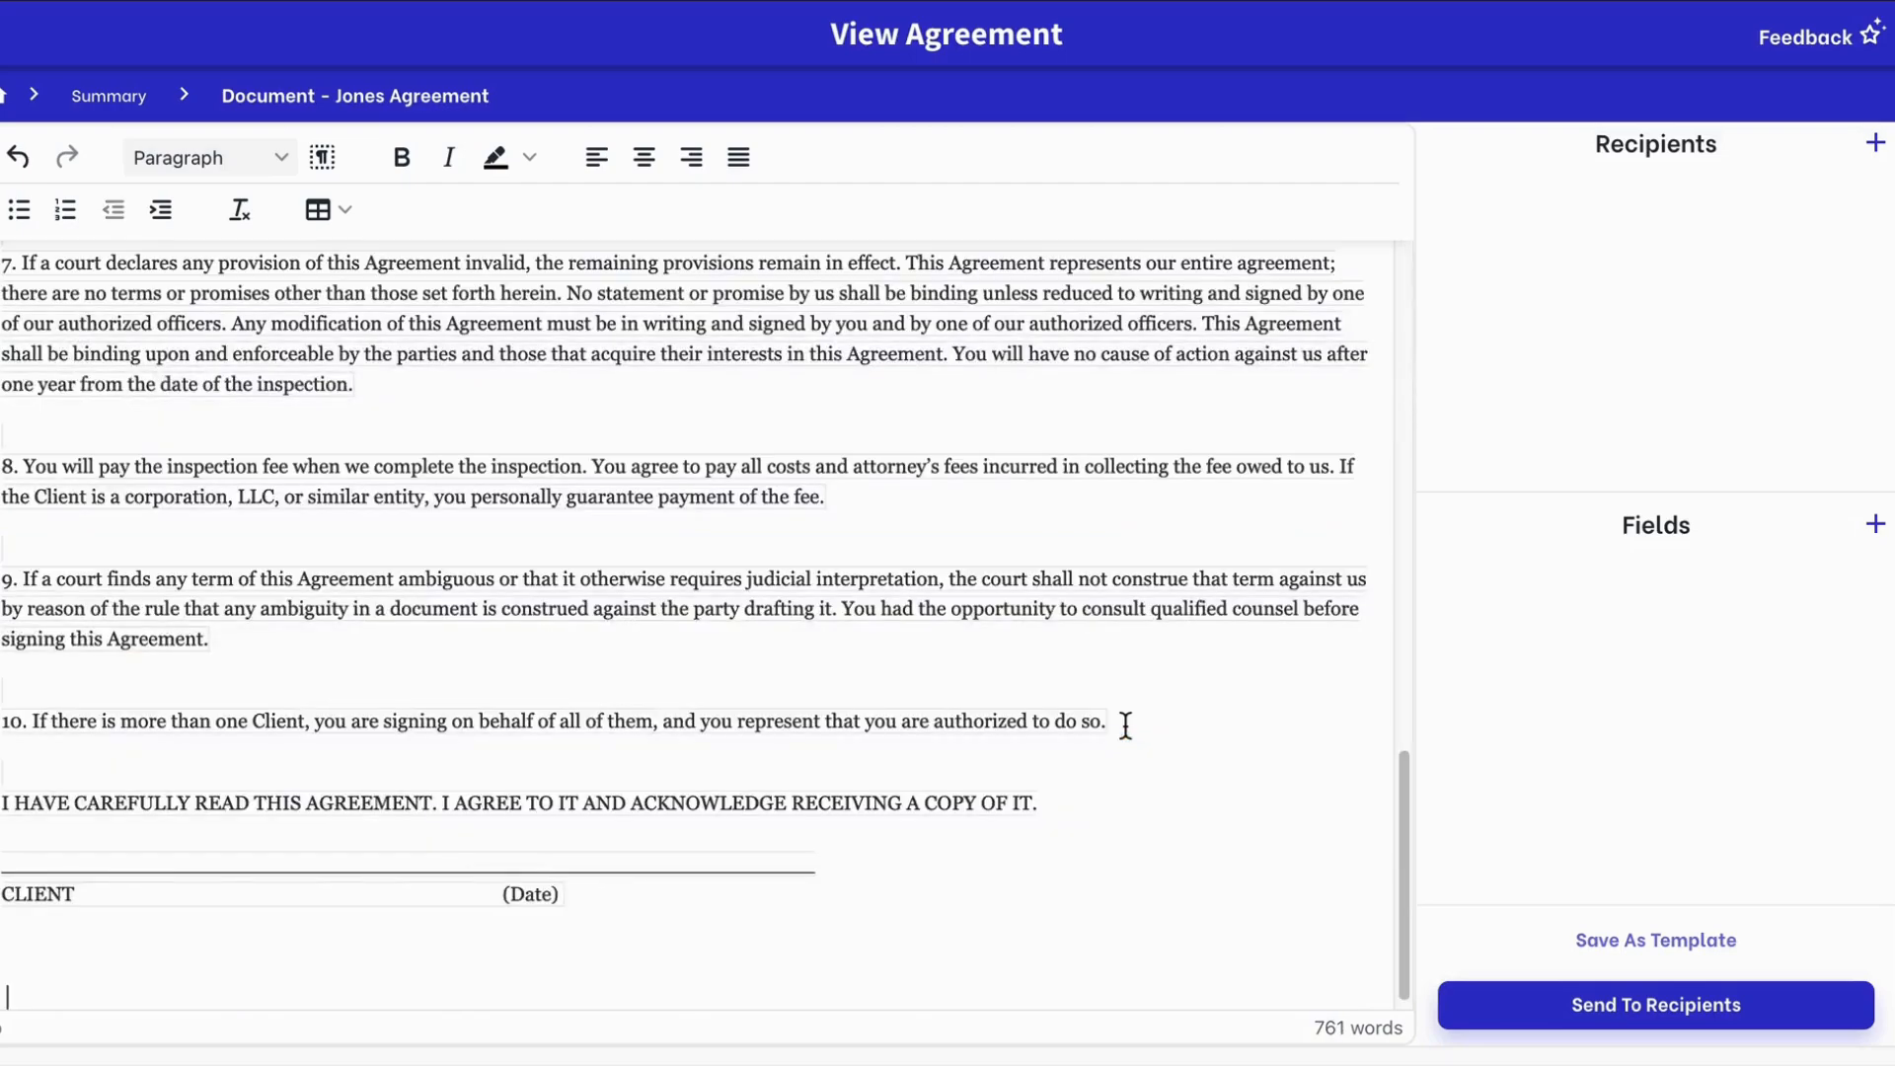
drag(719, 885, 4, 861)
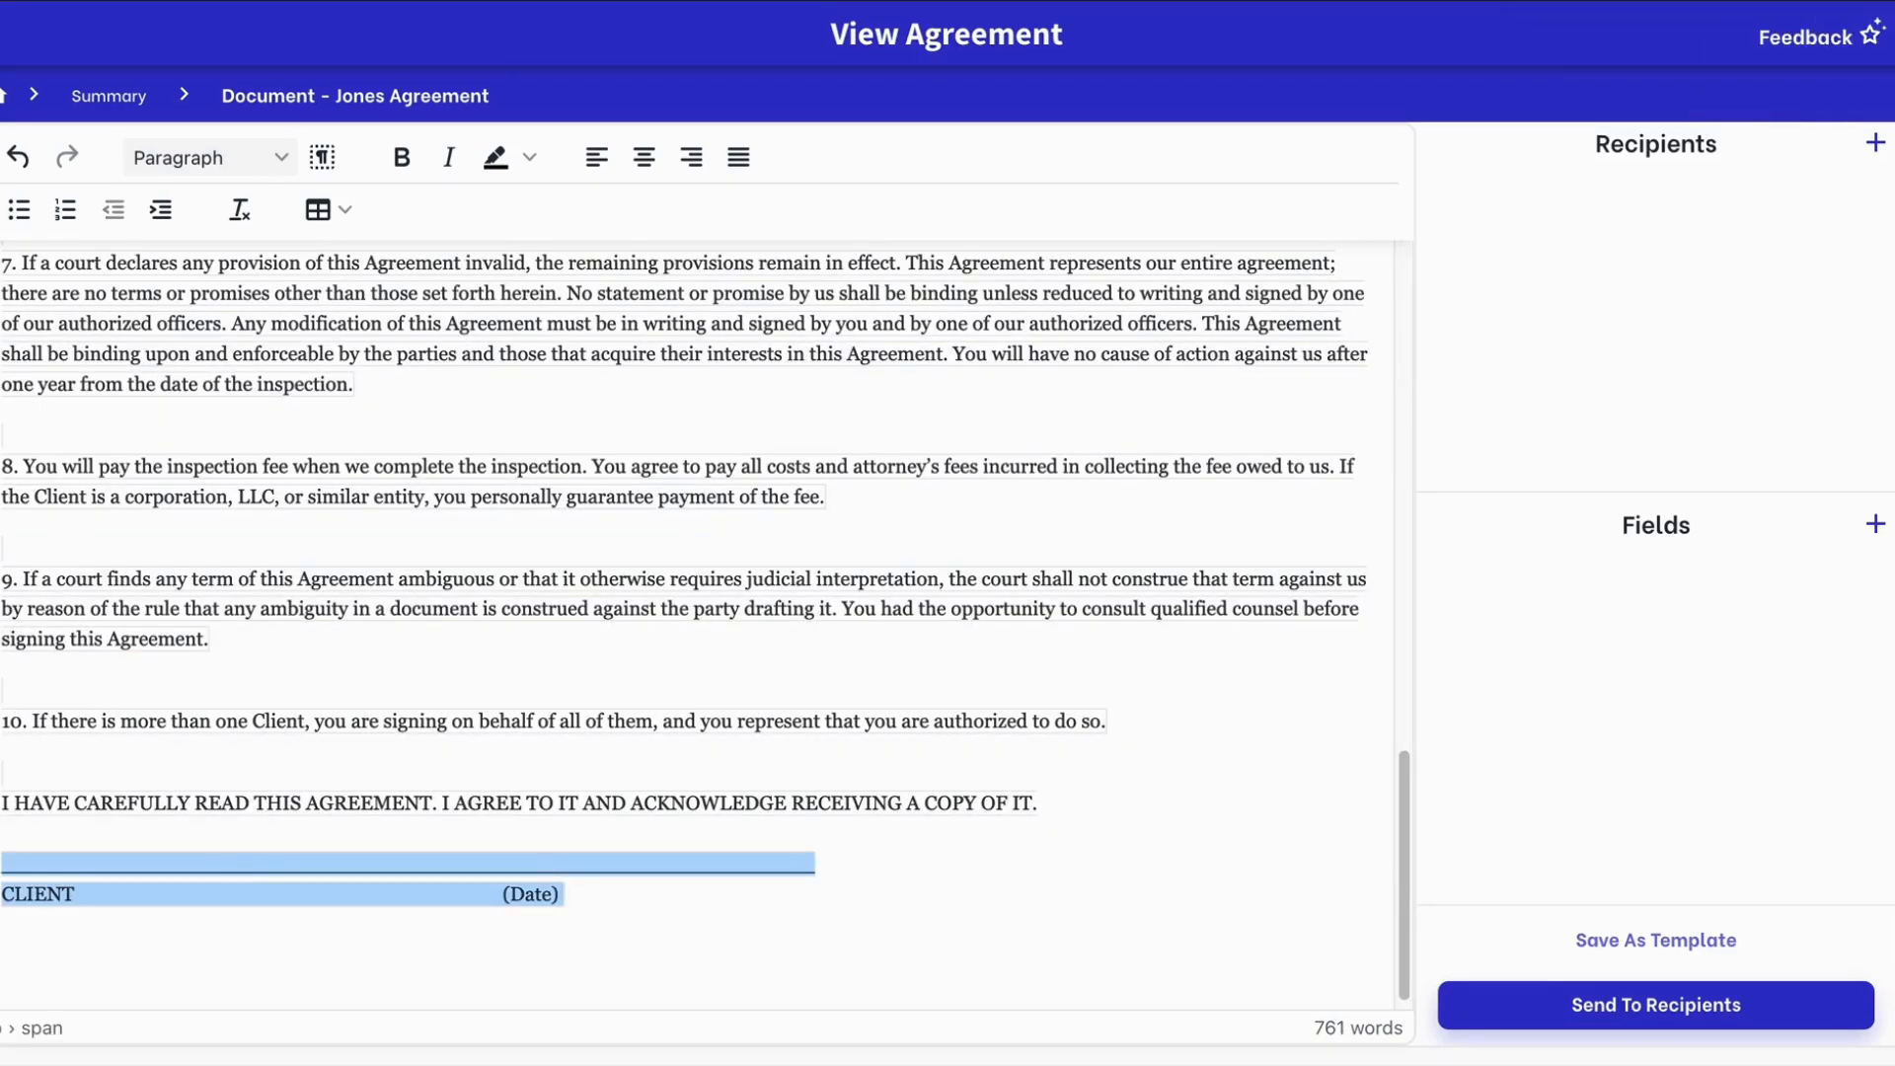
scroll(432, 730, up, 15)
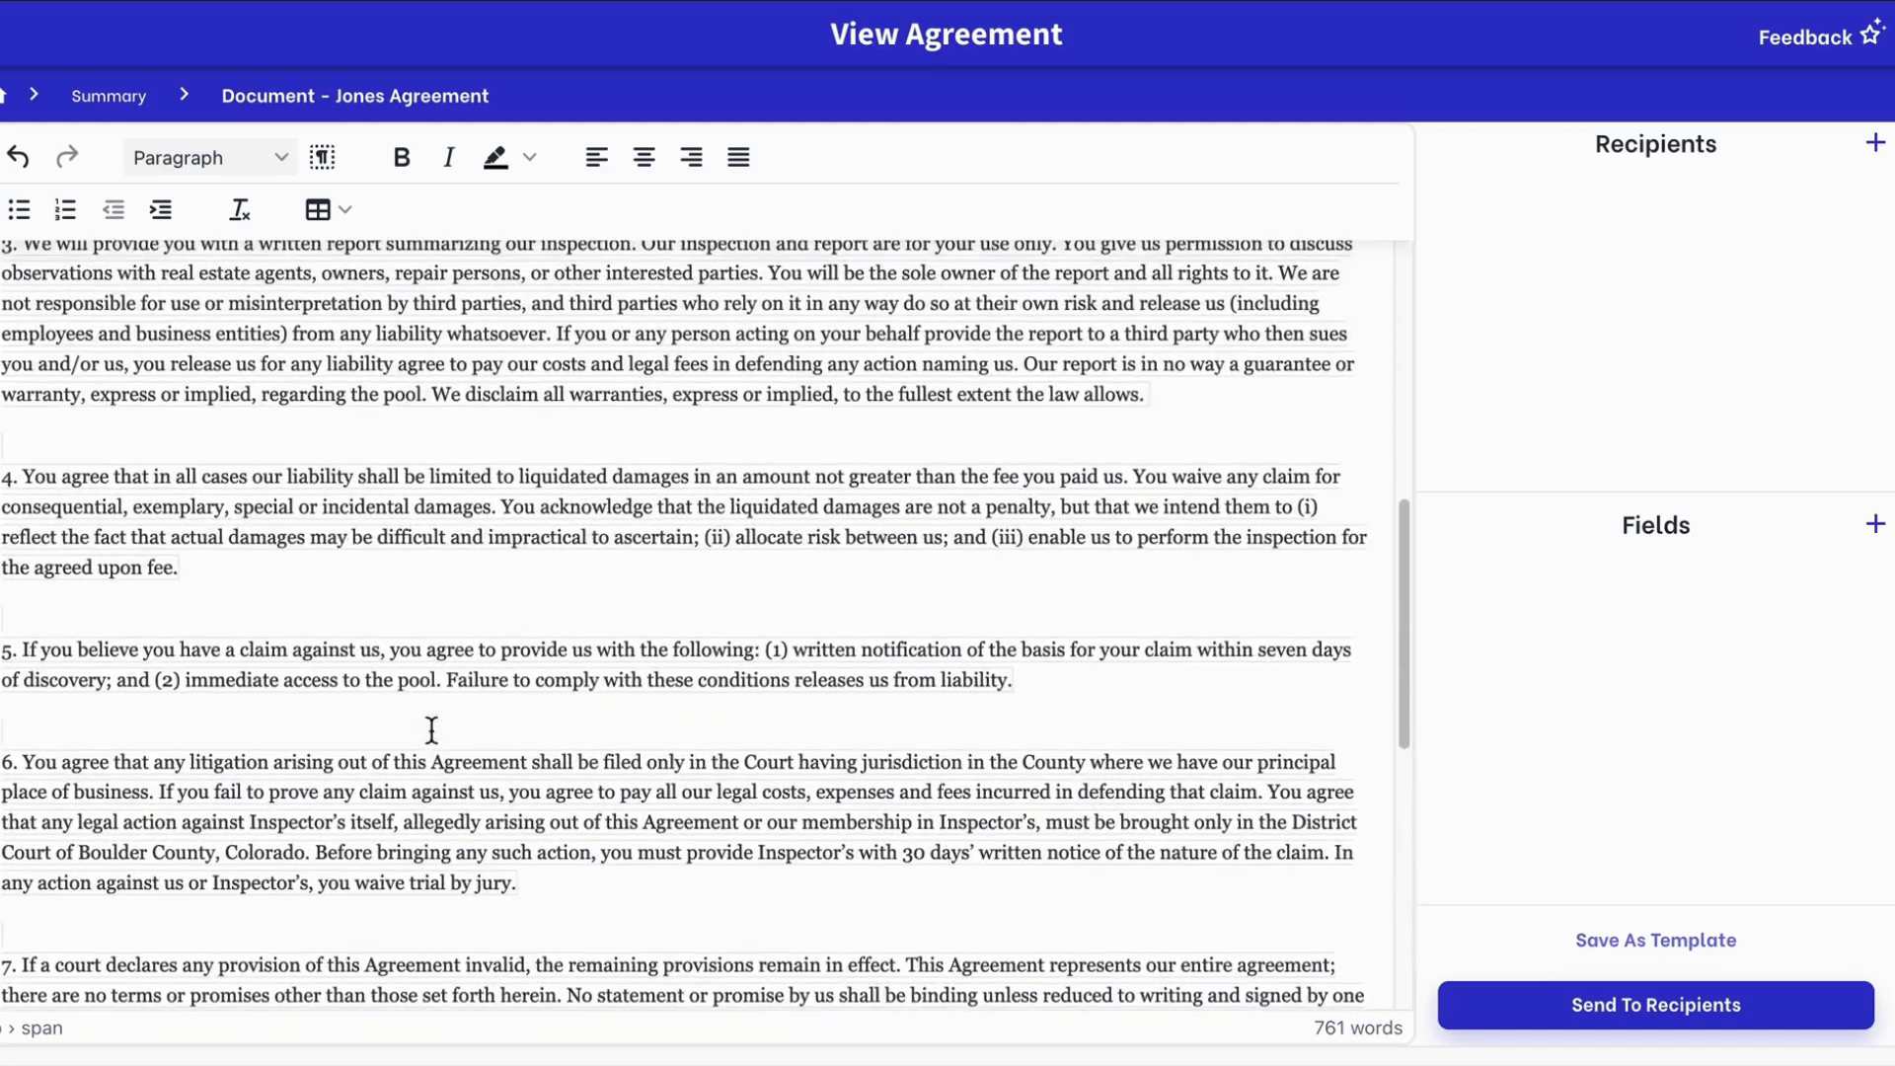
scroll(431, 730, down, 10)
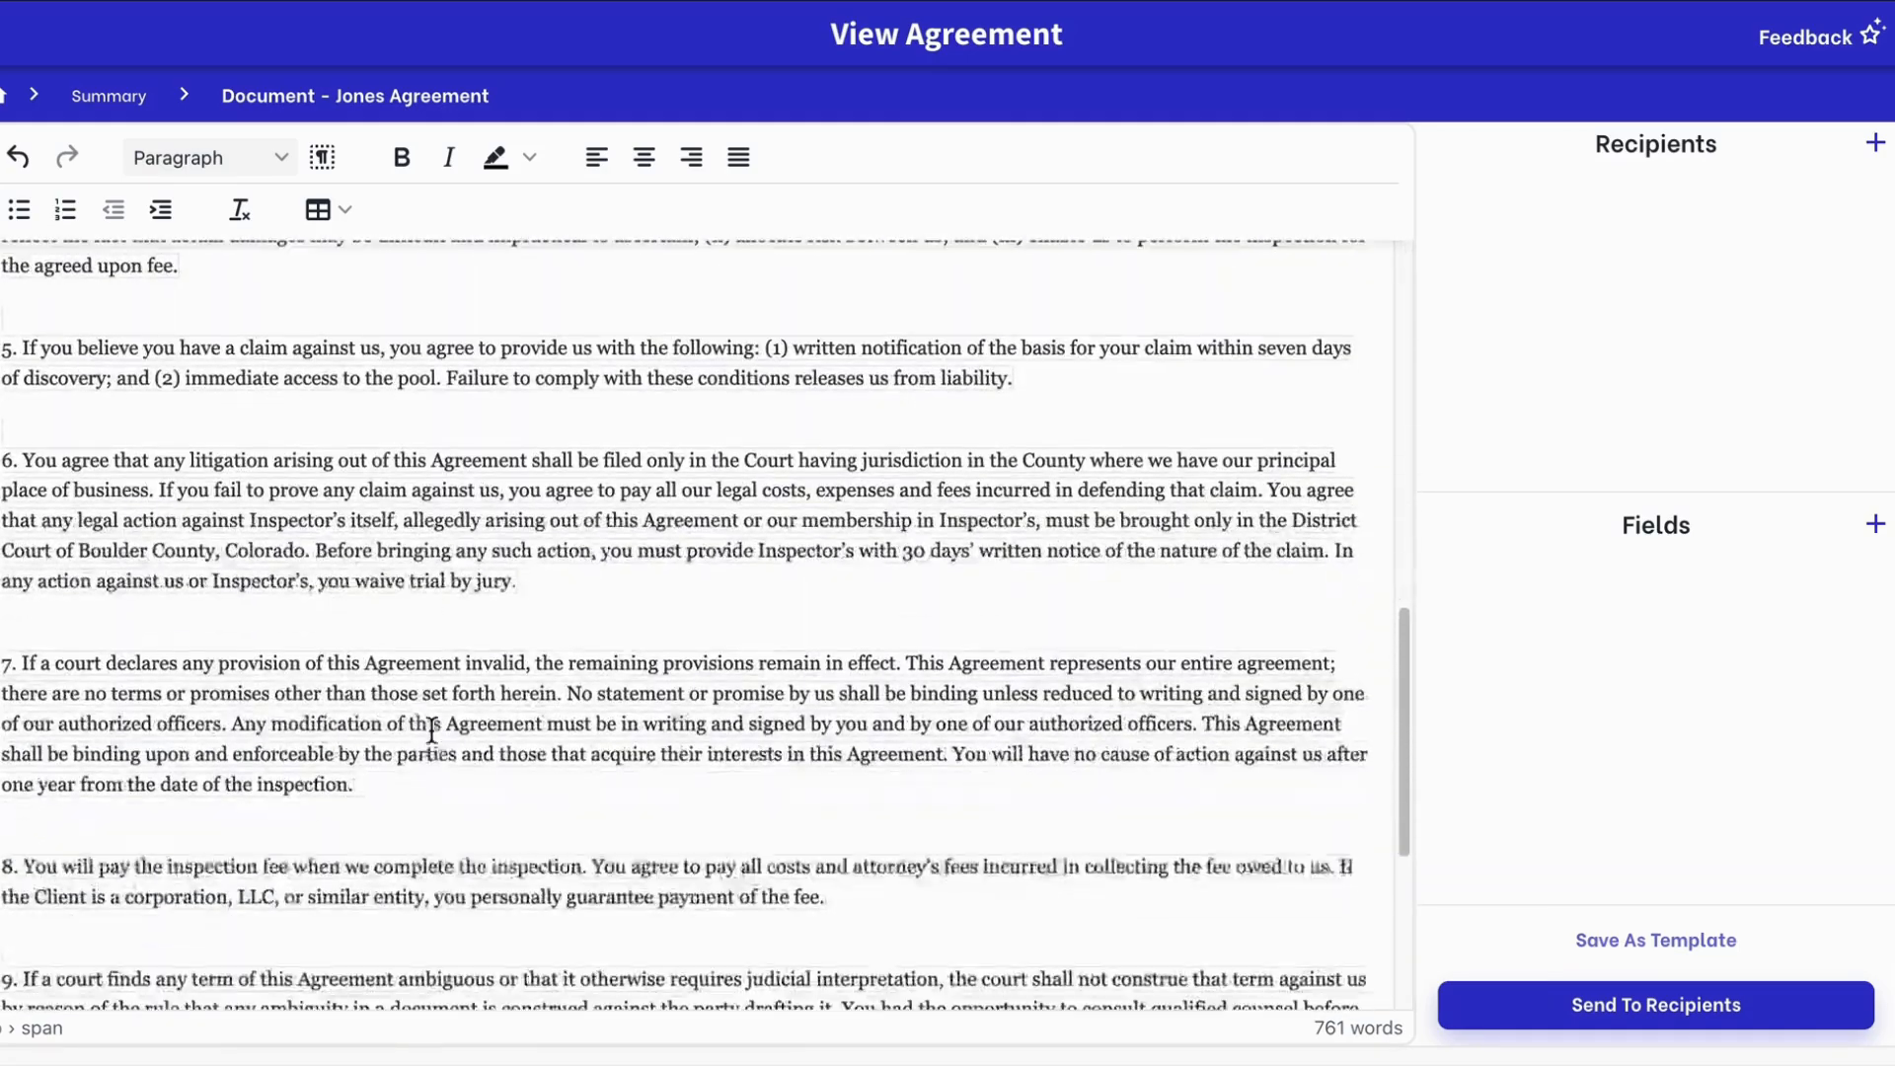
scroll(493, 770, down, 4)
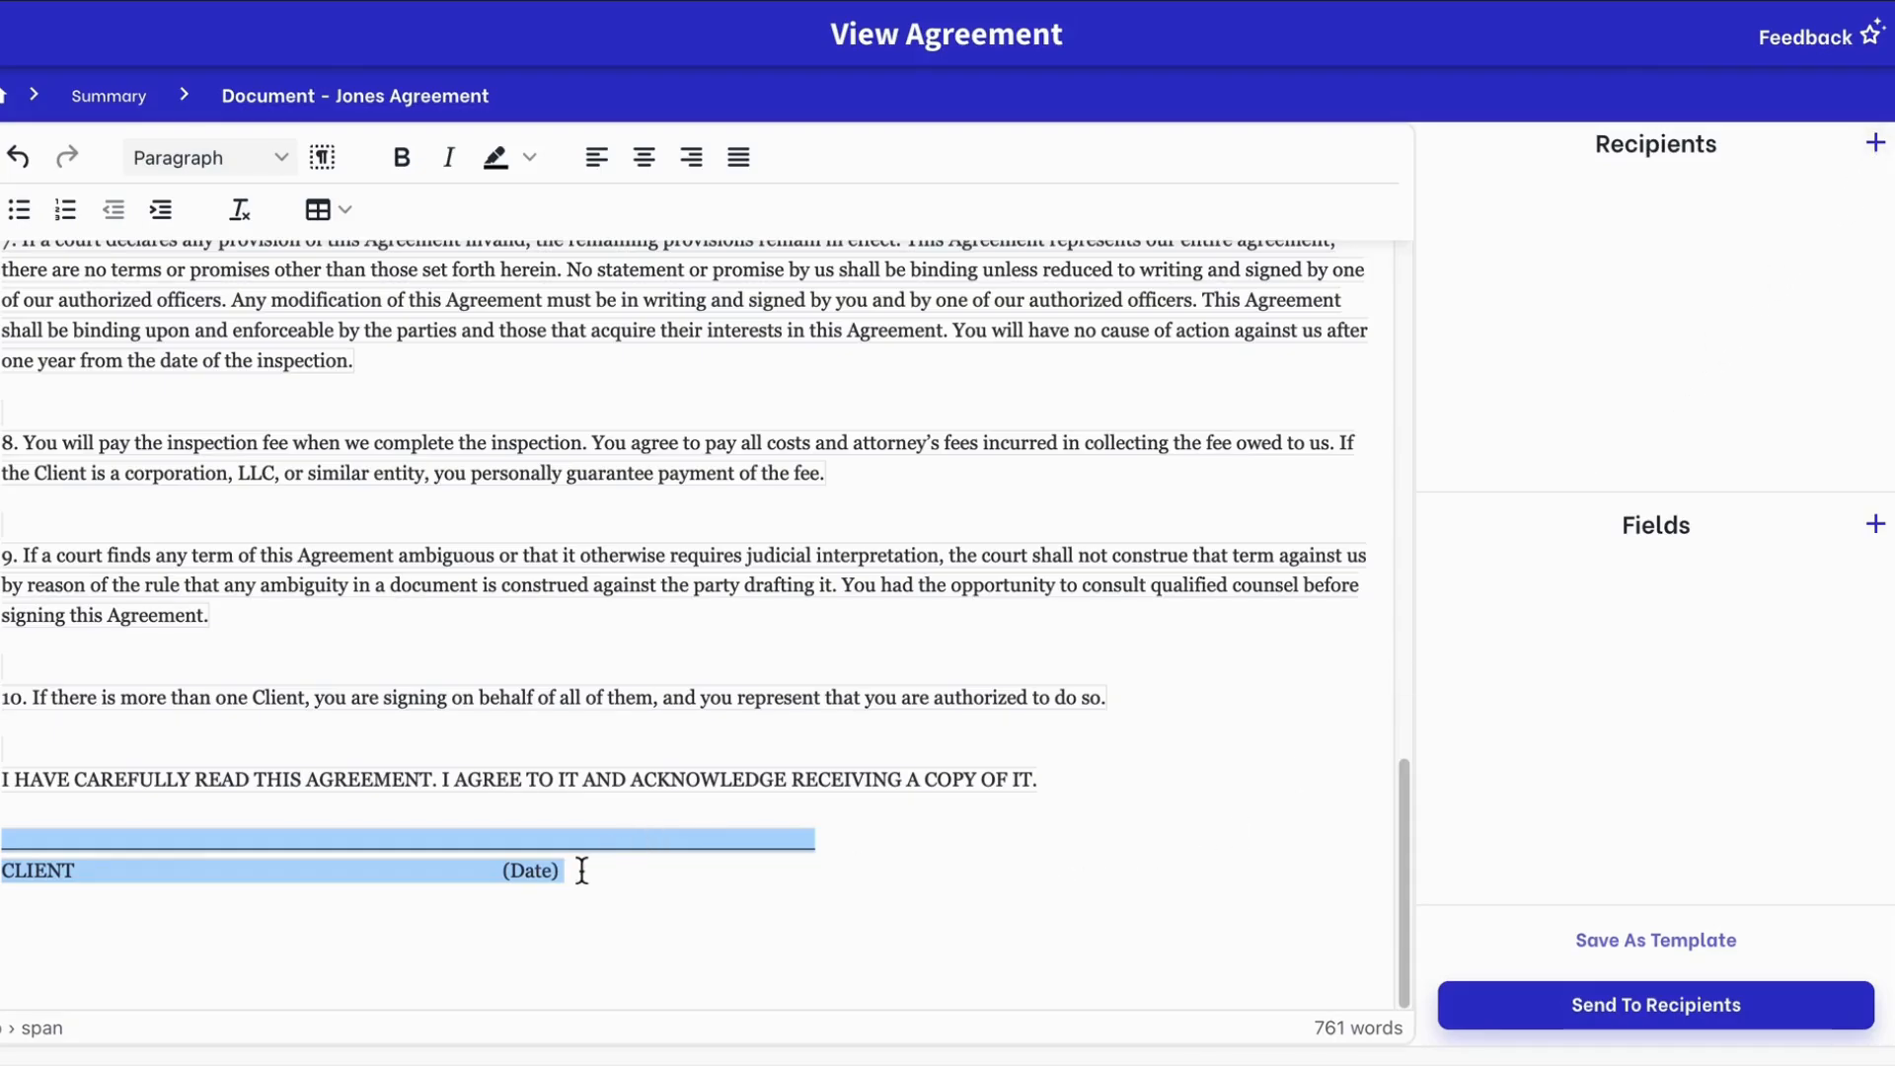
click(652, 879)
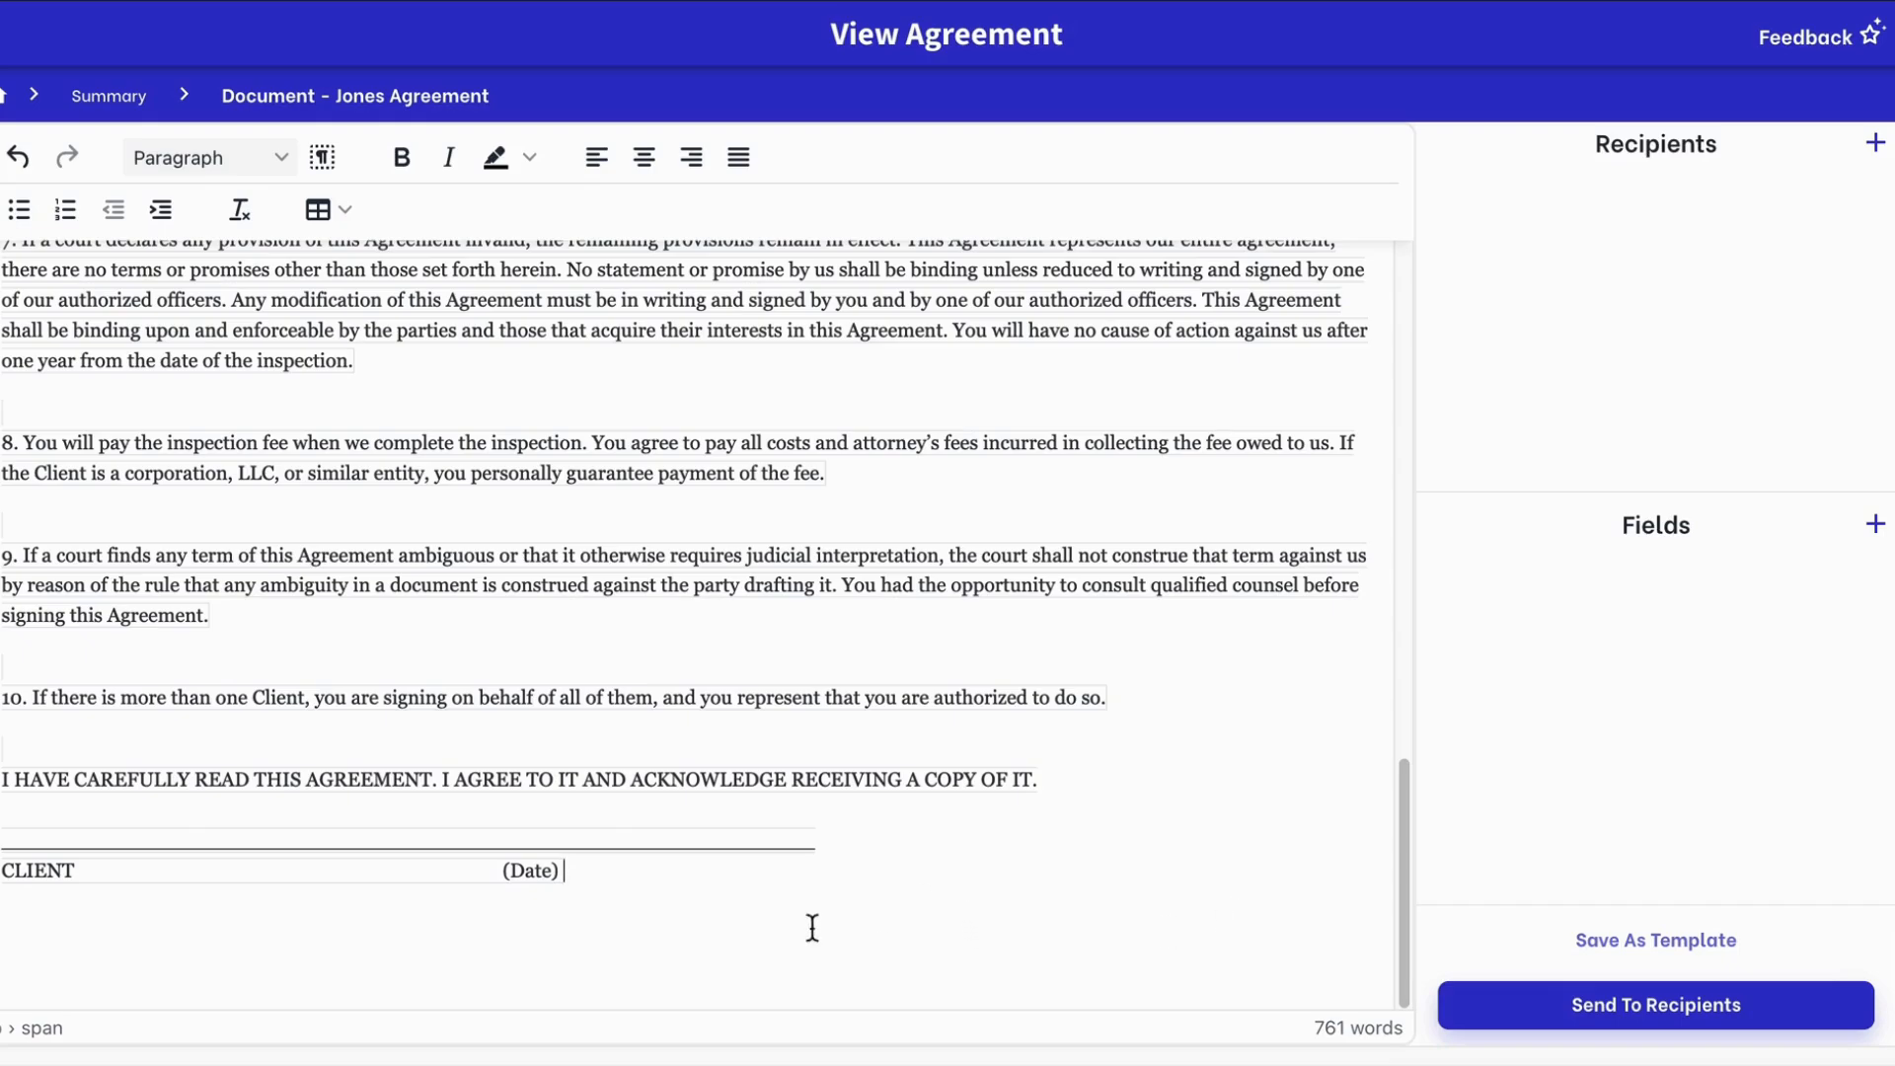
click(80, 869)
Add a recipient with the client's full name and e-mail address, and save it
click(1875, 144)
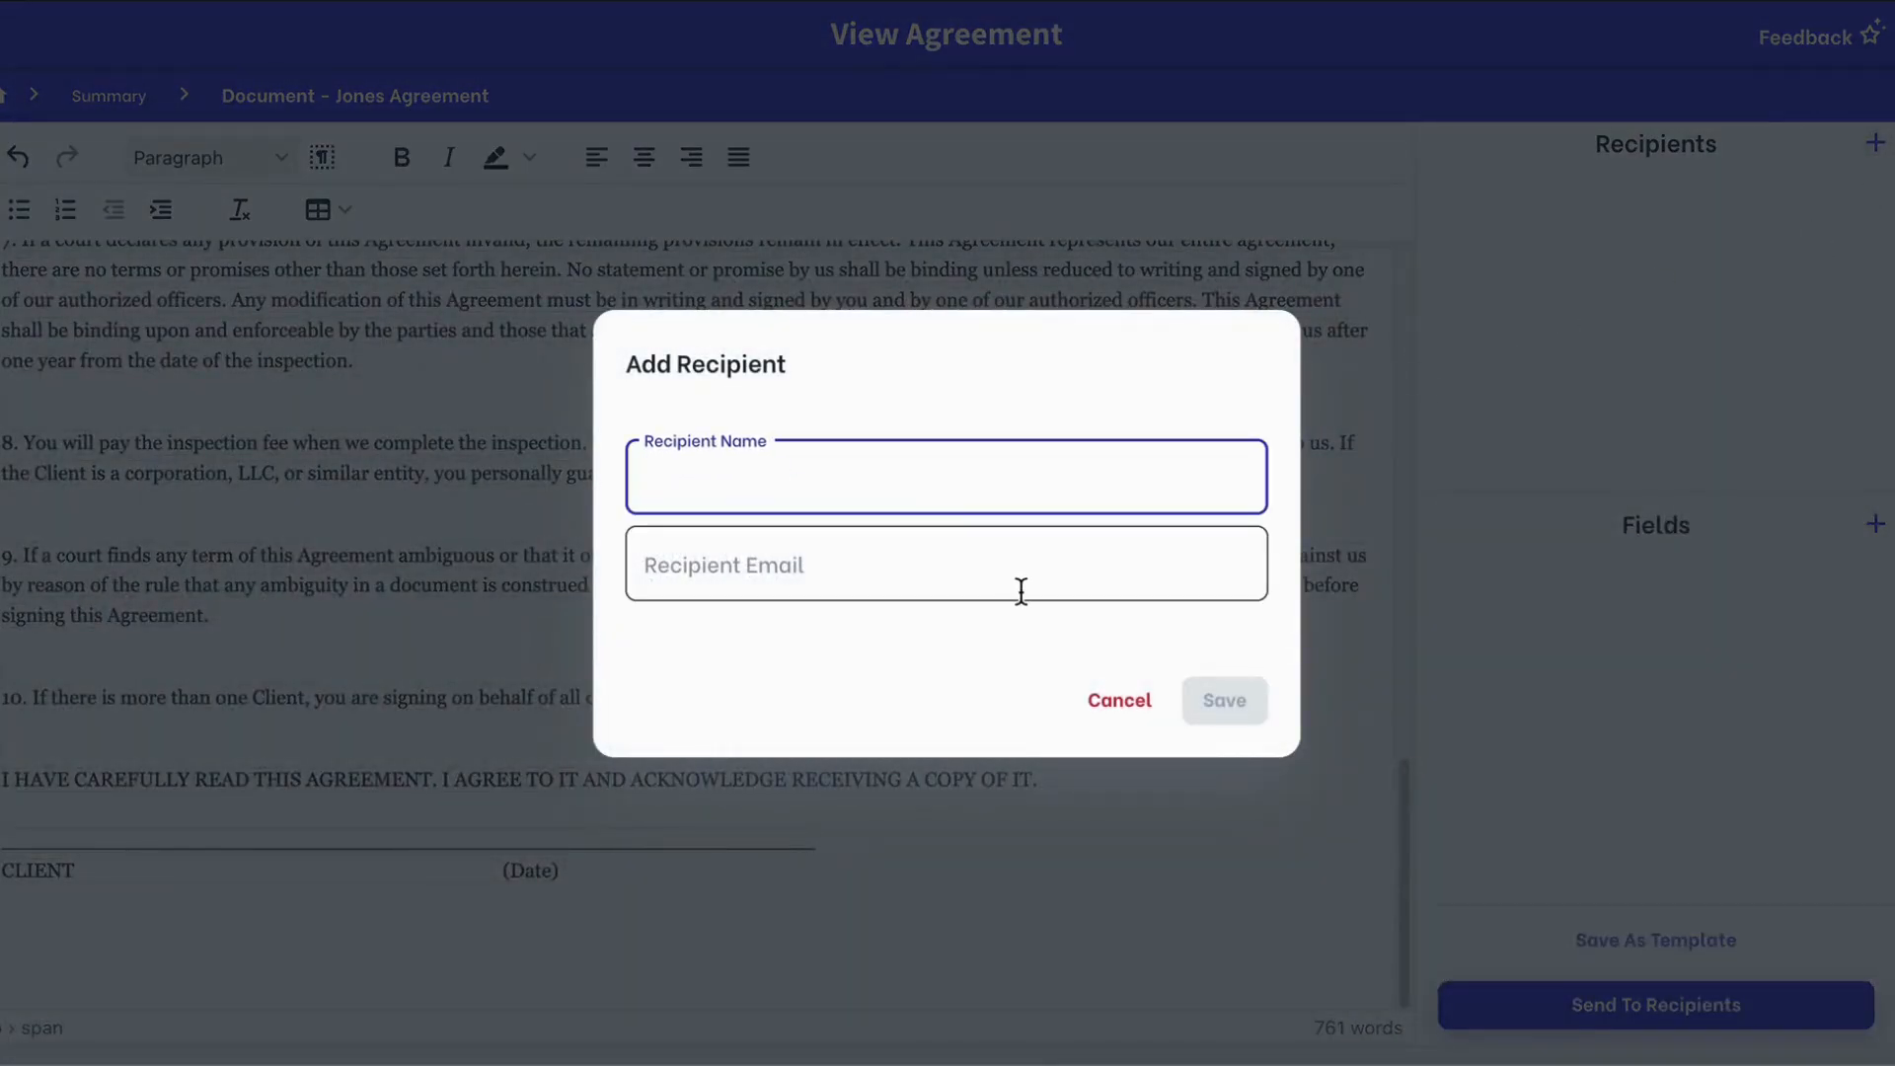
text(Jon Doe)
click(974, 586)
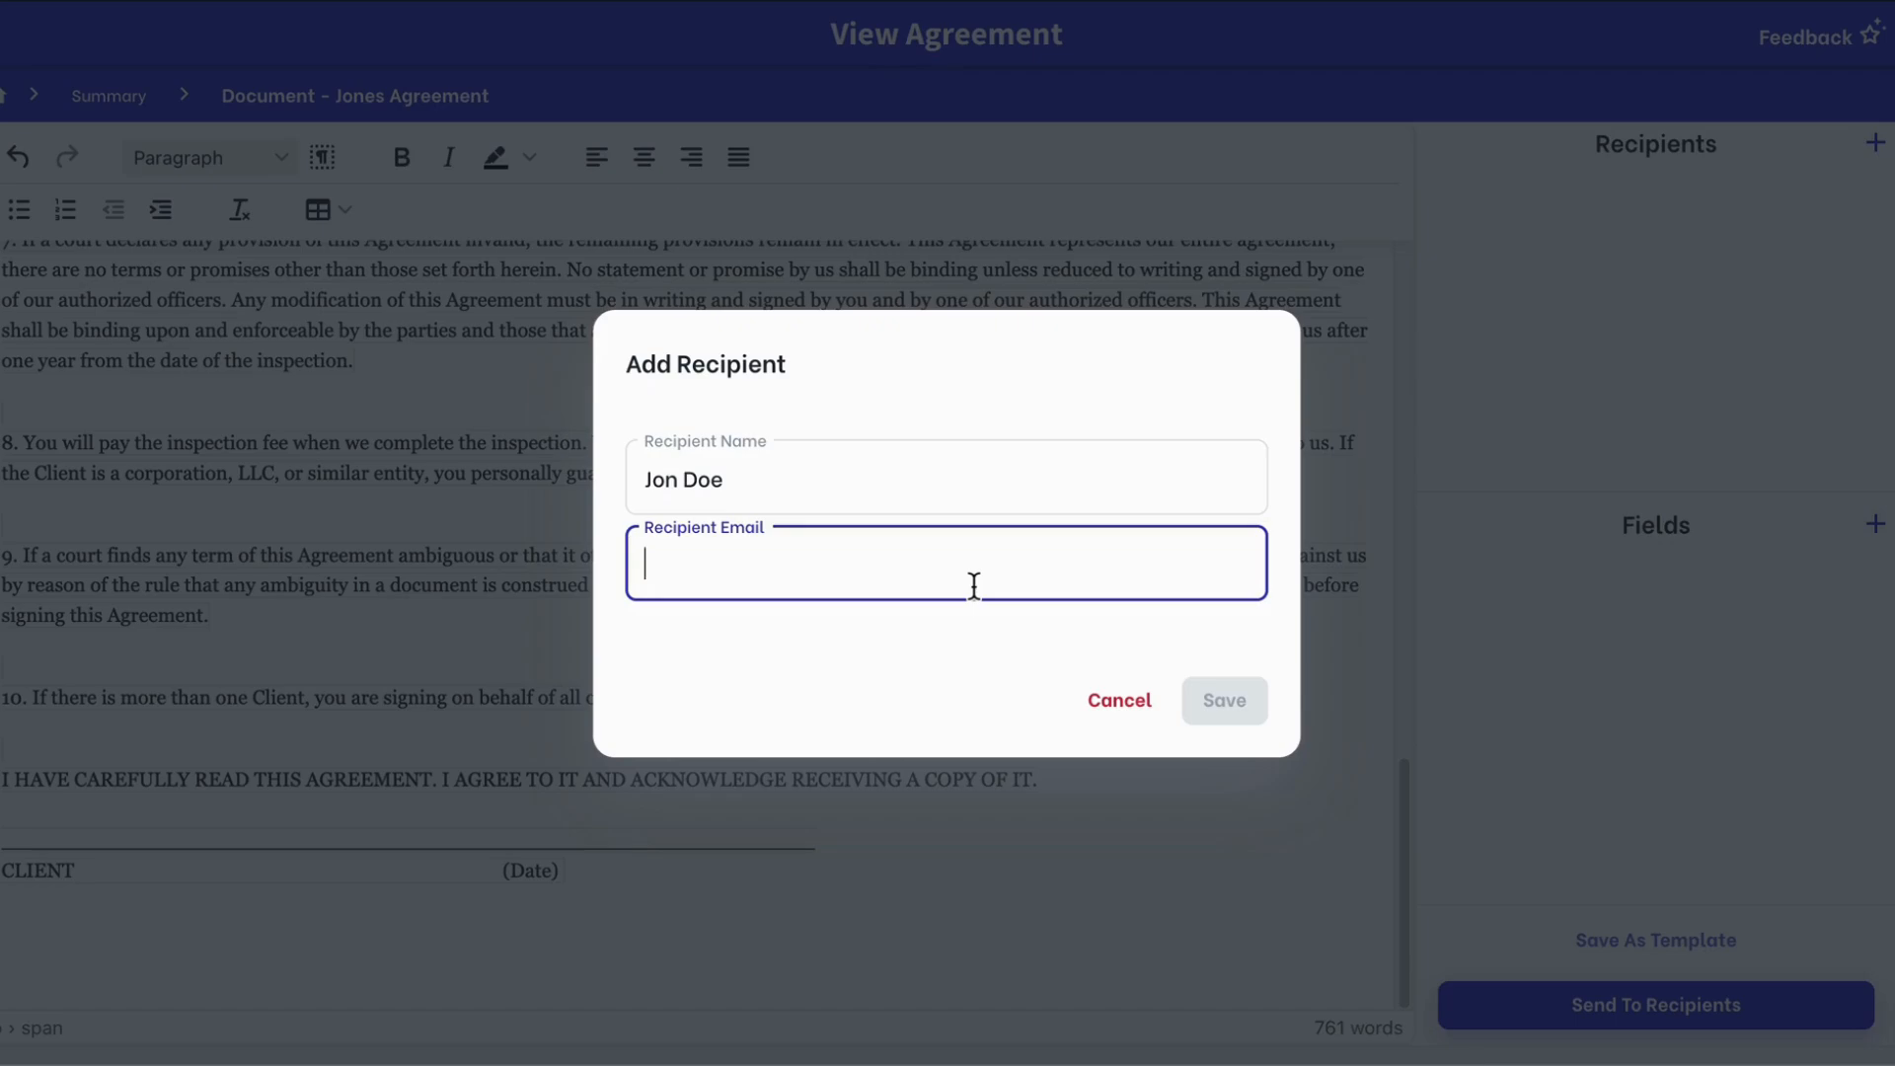
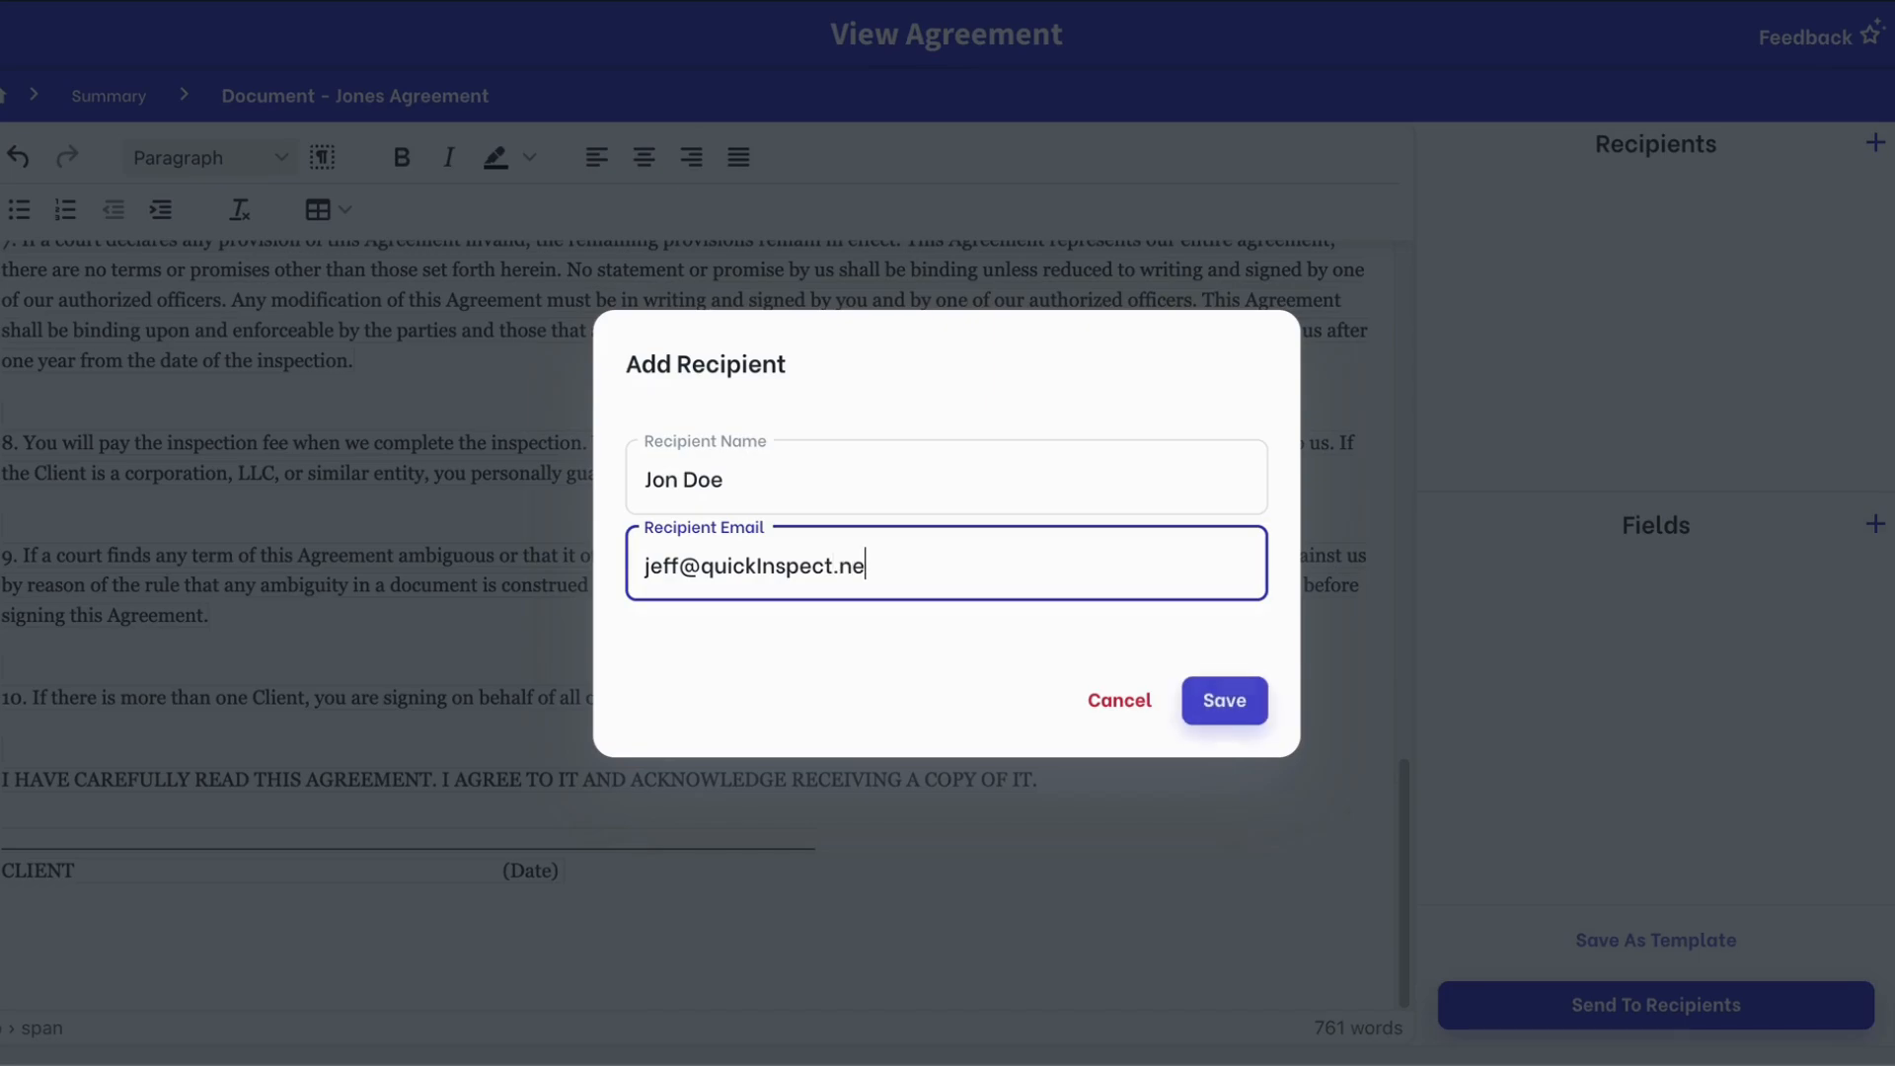
click(1225, 702)
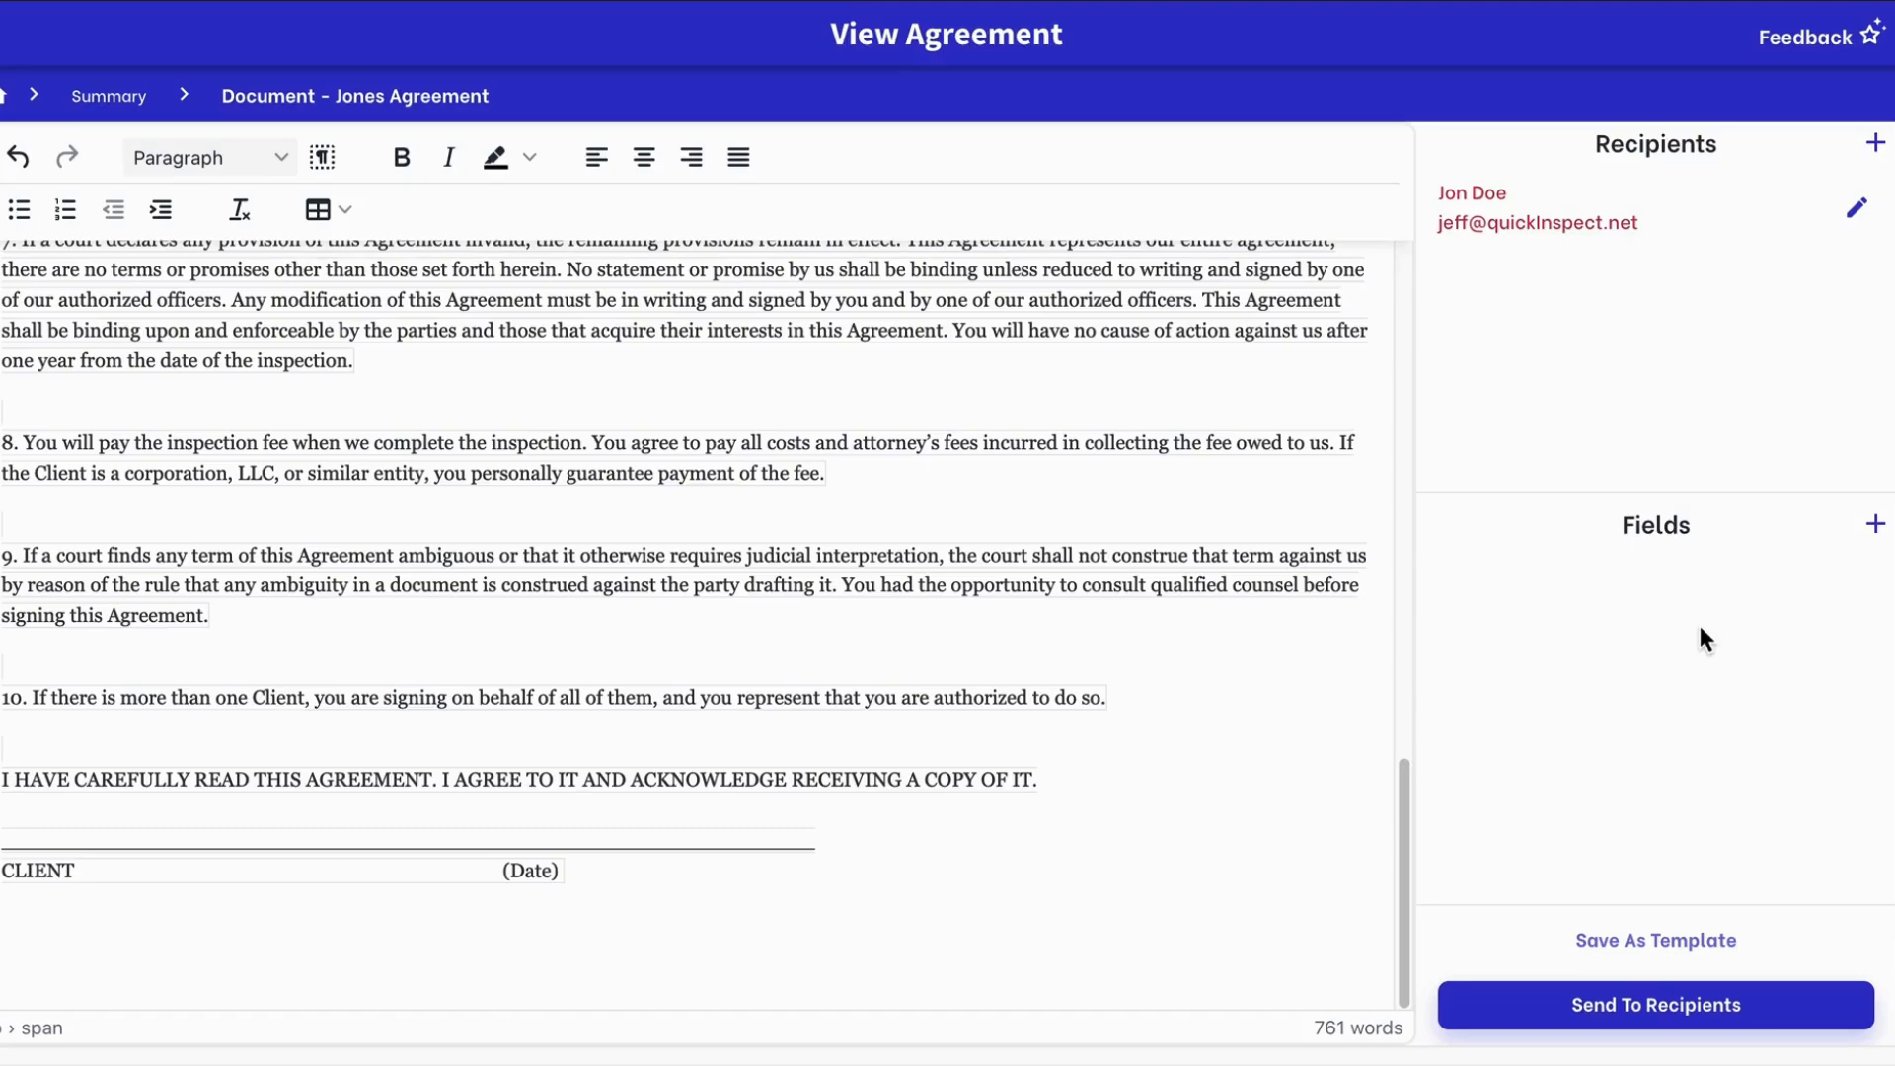
click(77, 874)
Insert a 'Signature' field of type Signature, assigned to the recipient, after CLIENT
click(1875, 524)
click(768, 445)
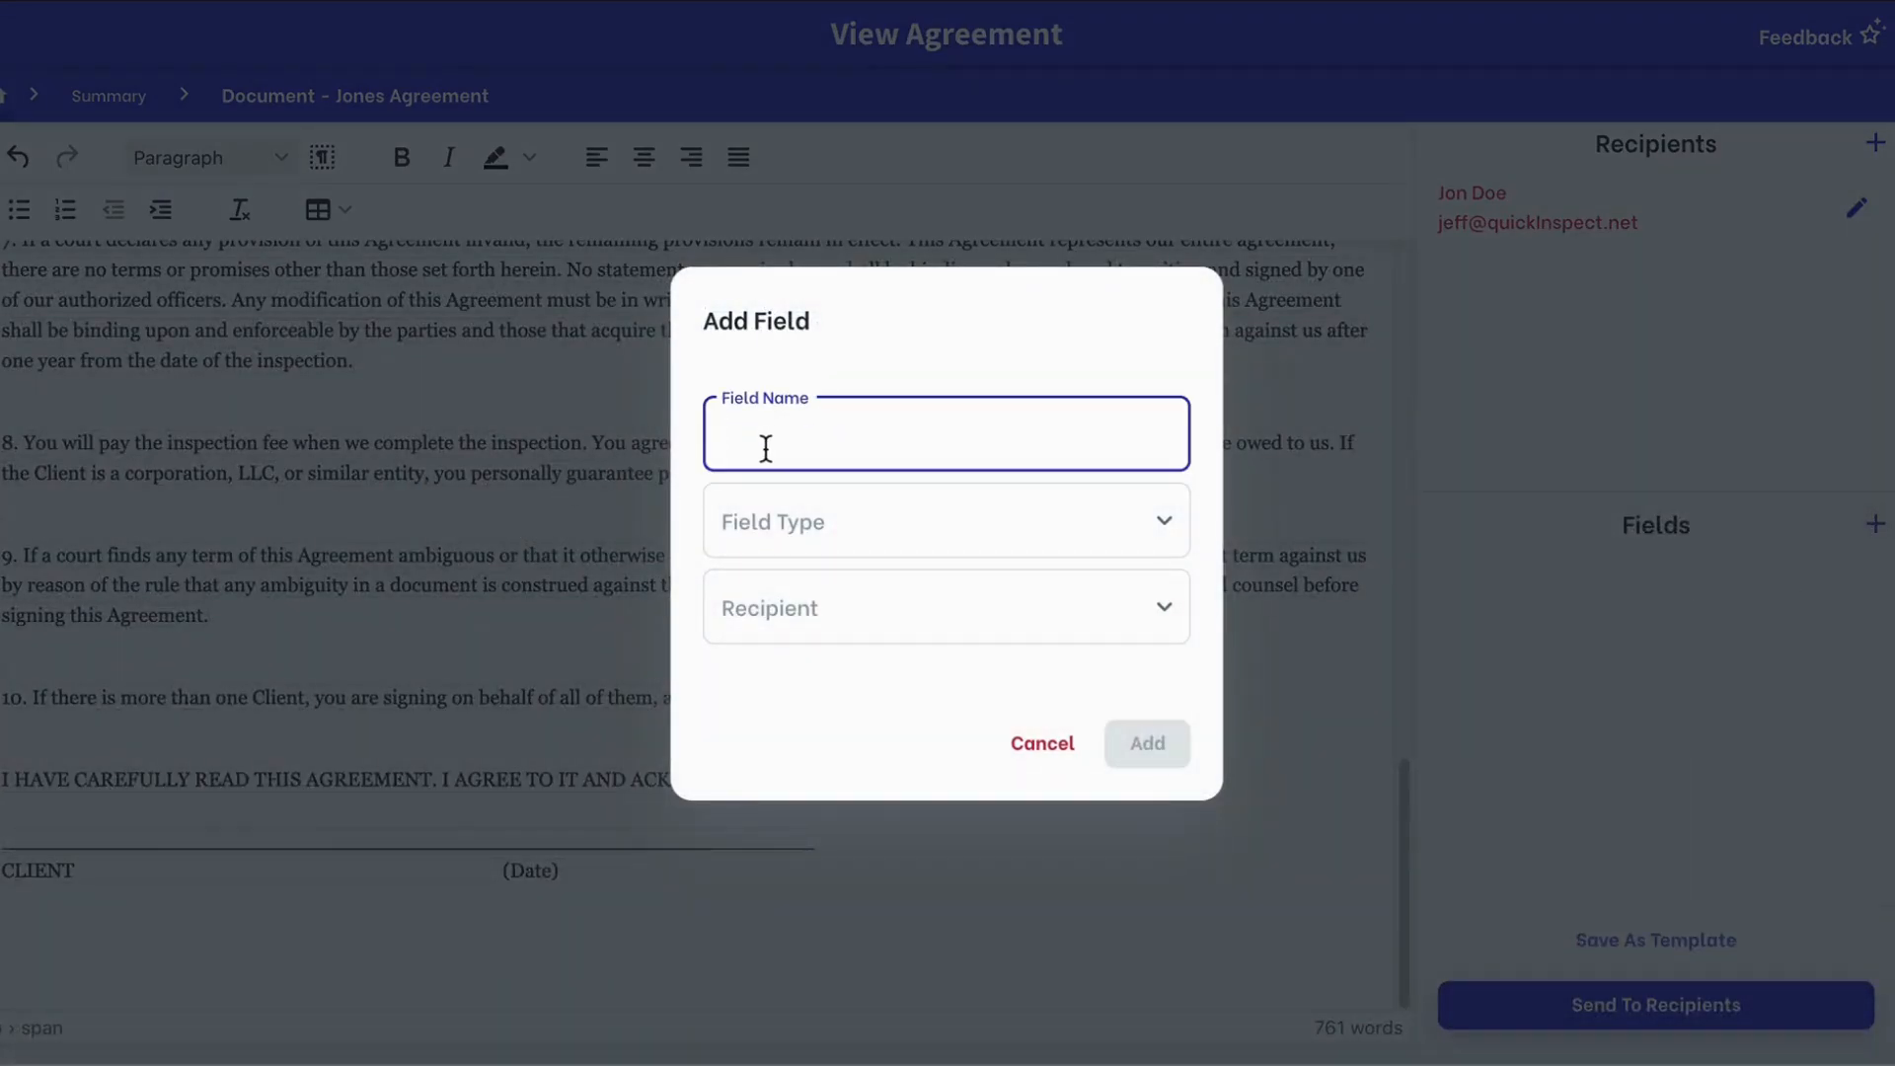
text(Signature)
click(779, 518)
click(789, 543)
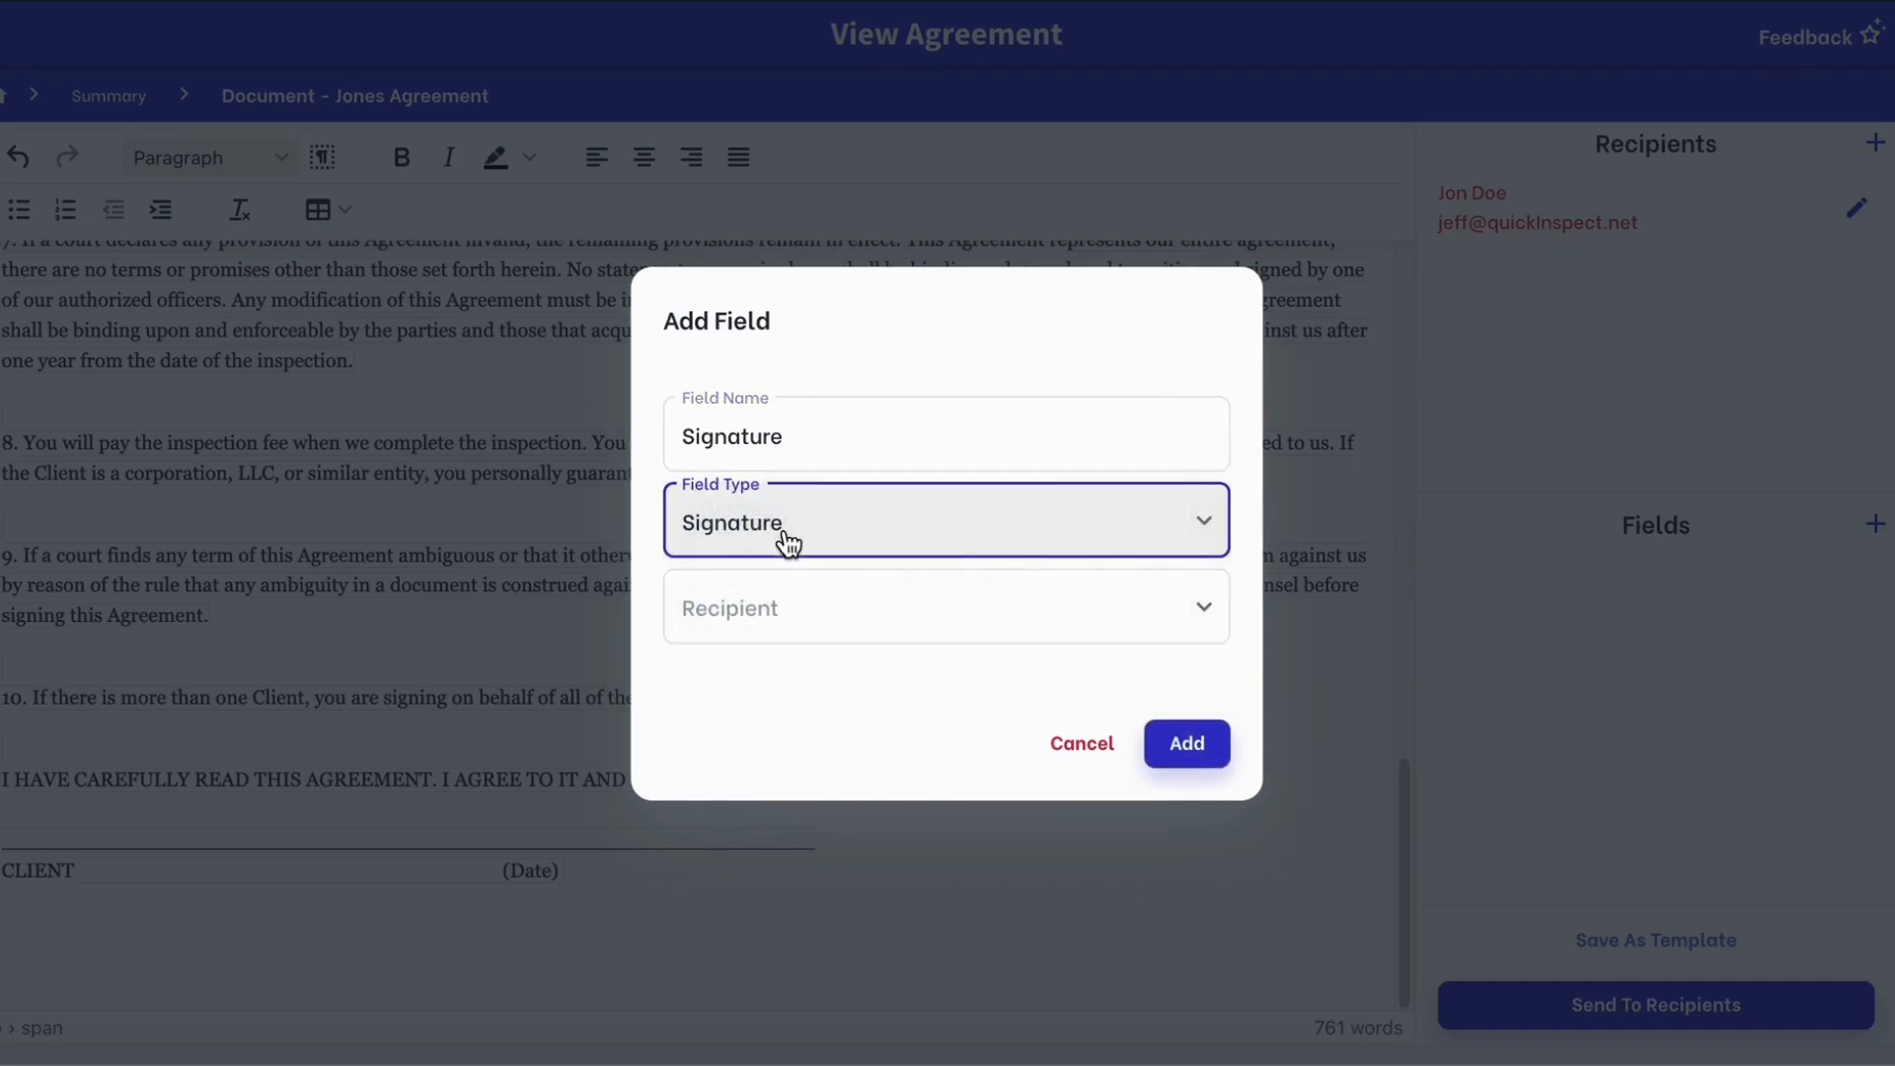
click(827, 641)
click(795, 657)
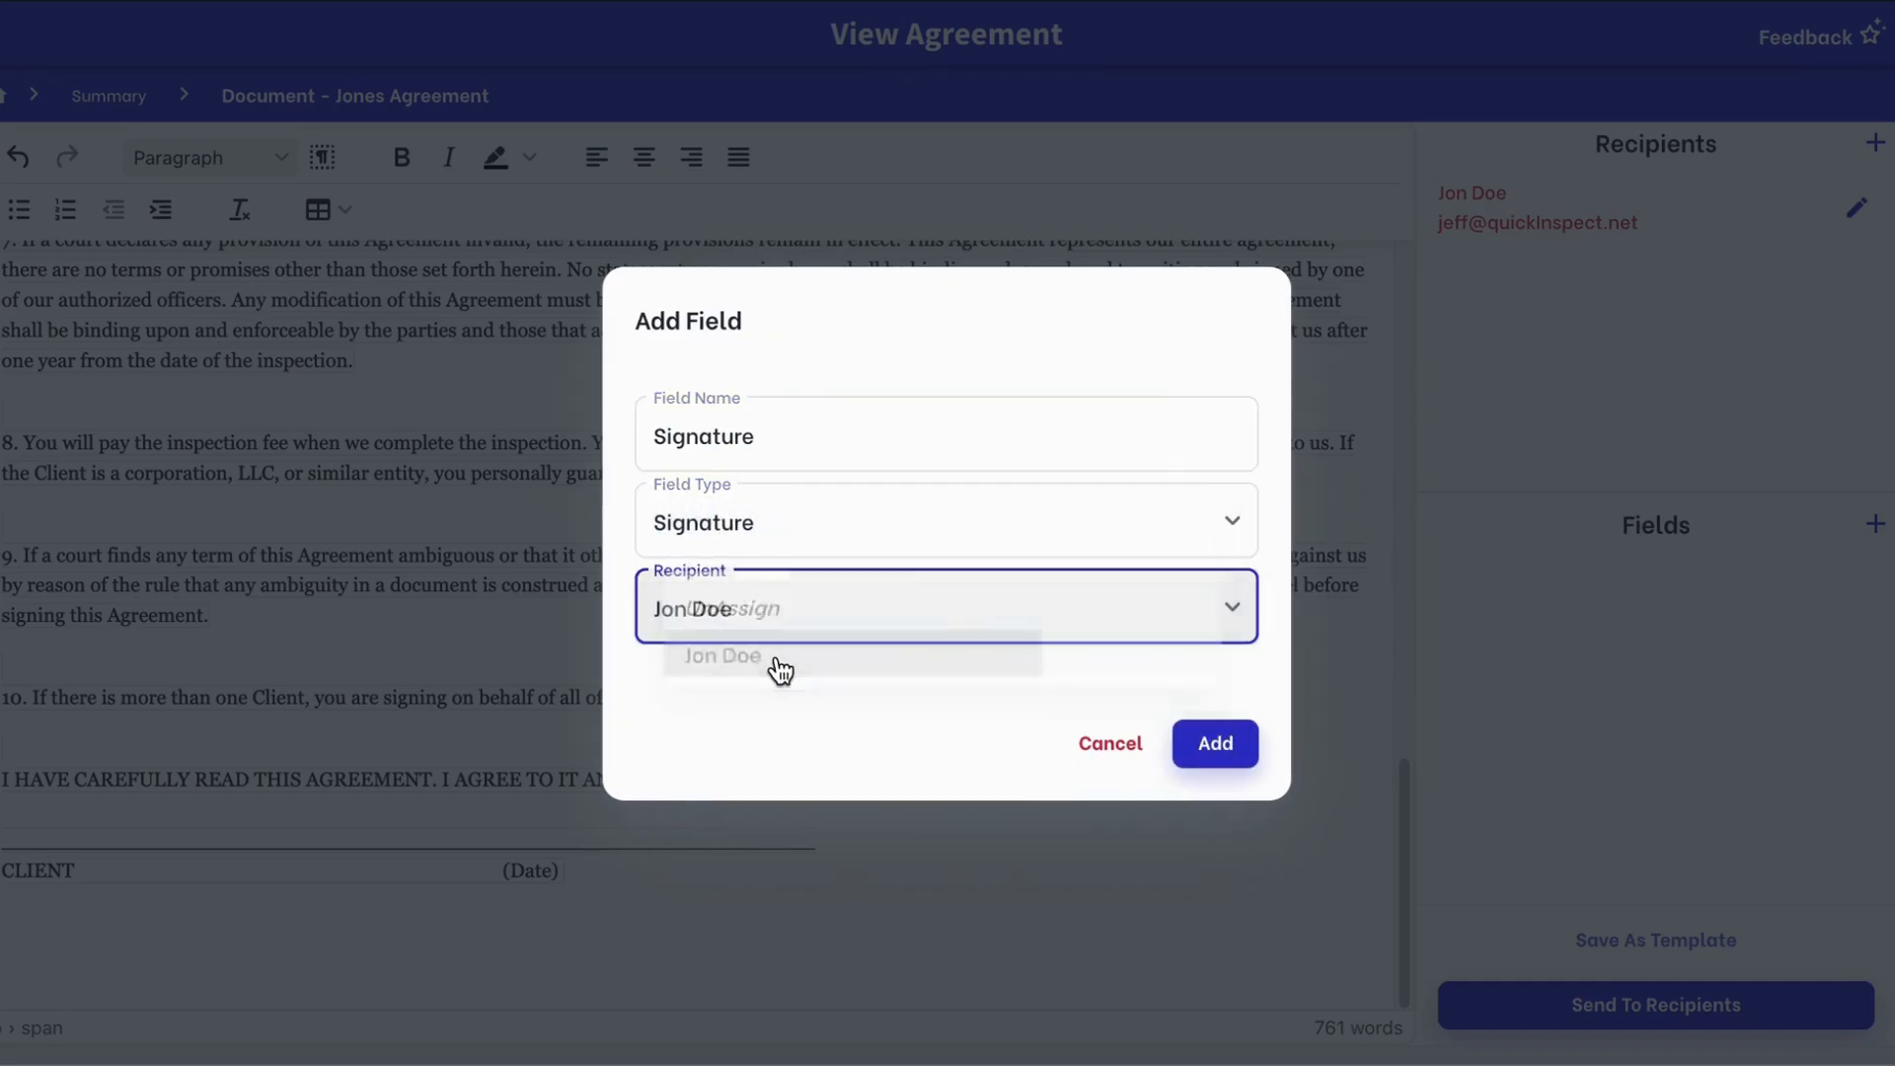
click(1207, 759)
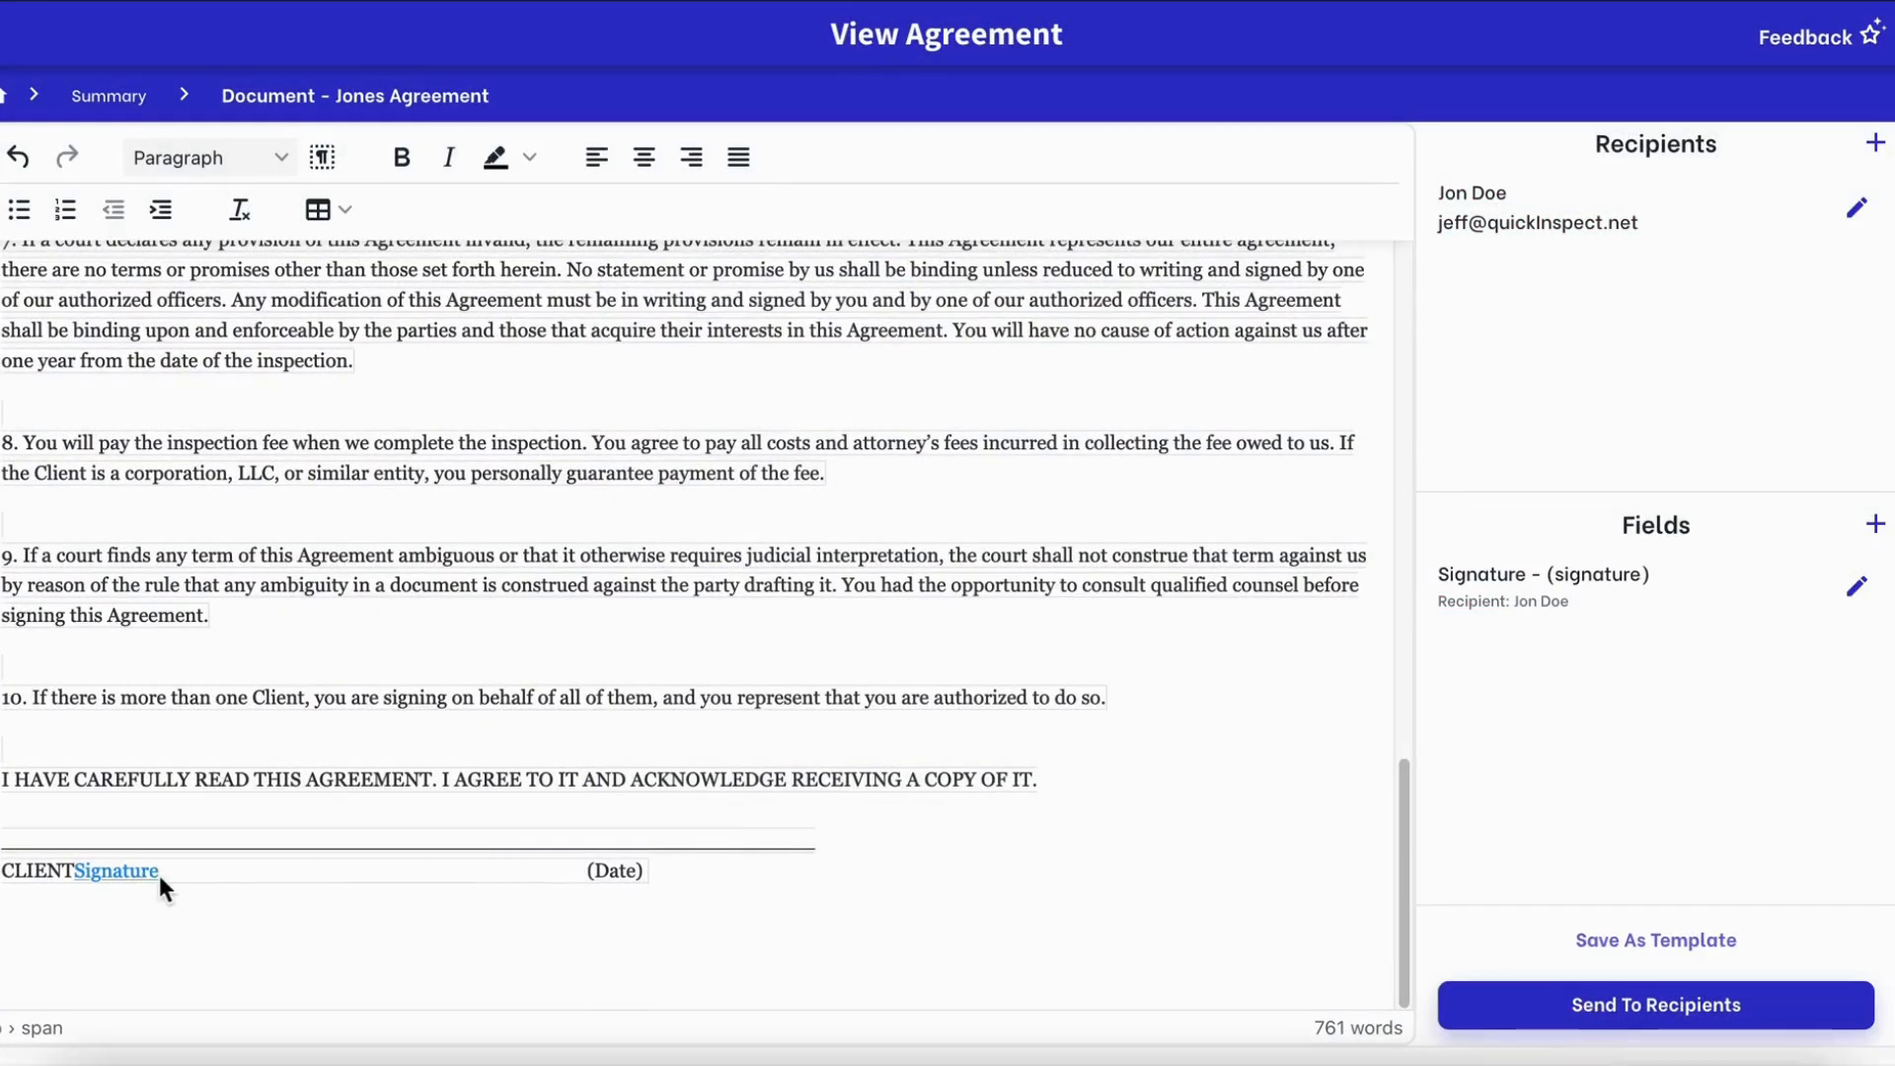
click(662, 878)
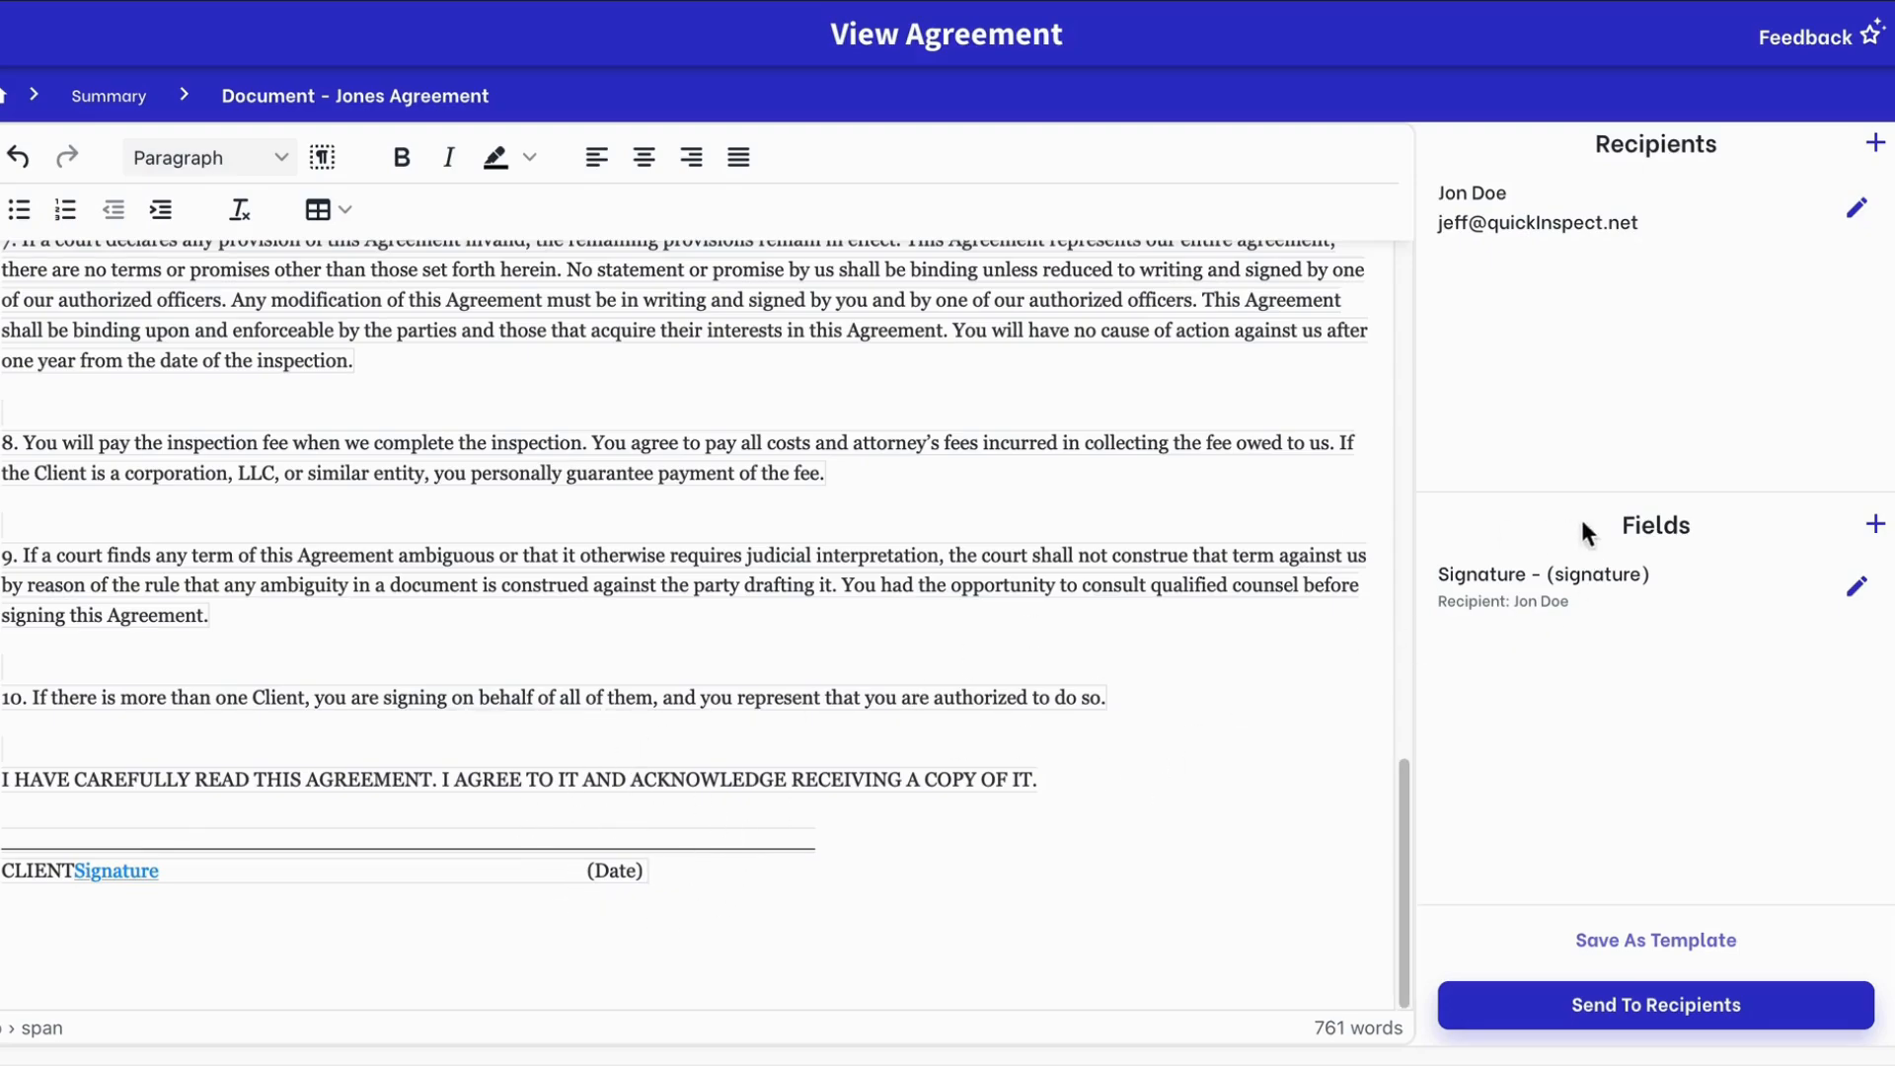
Insert a 'Date' field of type Date, assigned to the recipient, after the (Date) label
click(1875, 526)
click(910, 450)
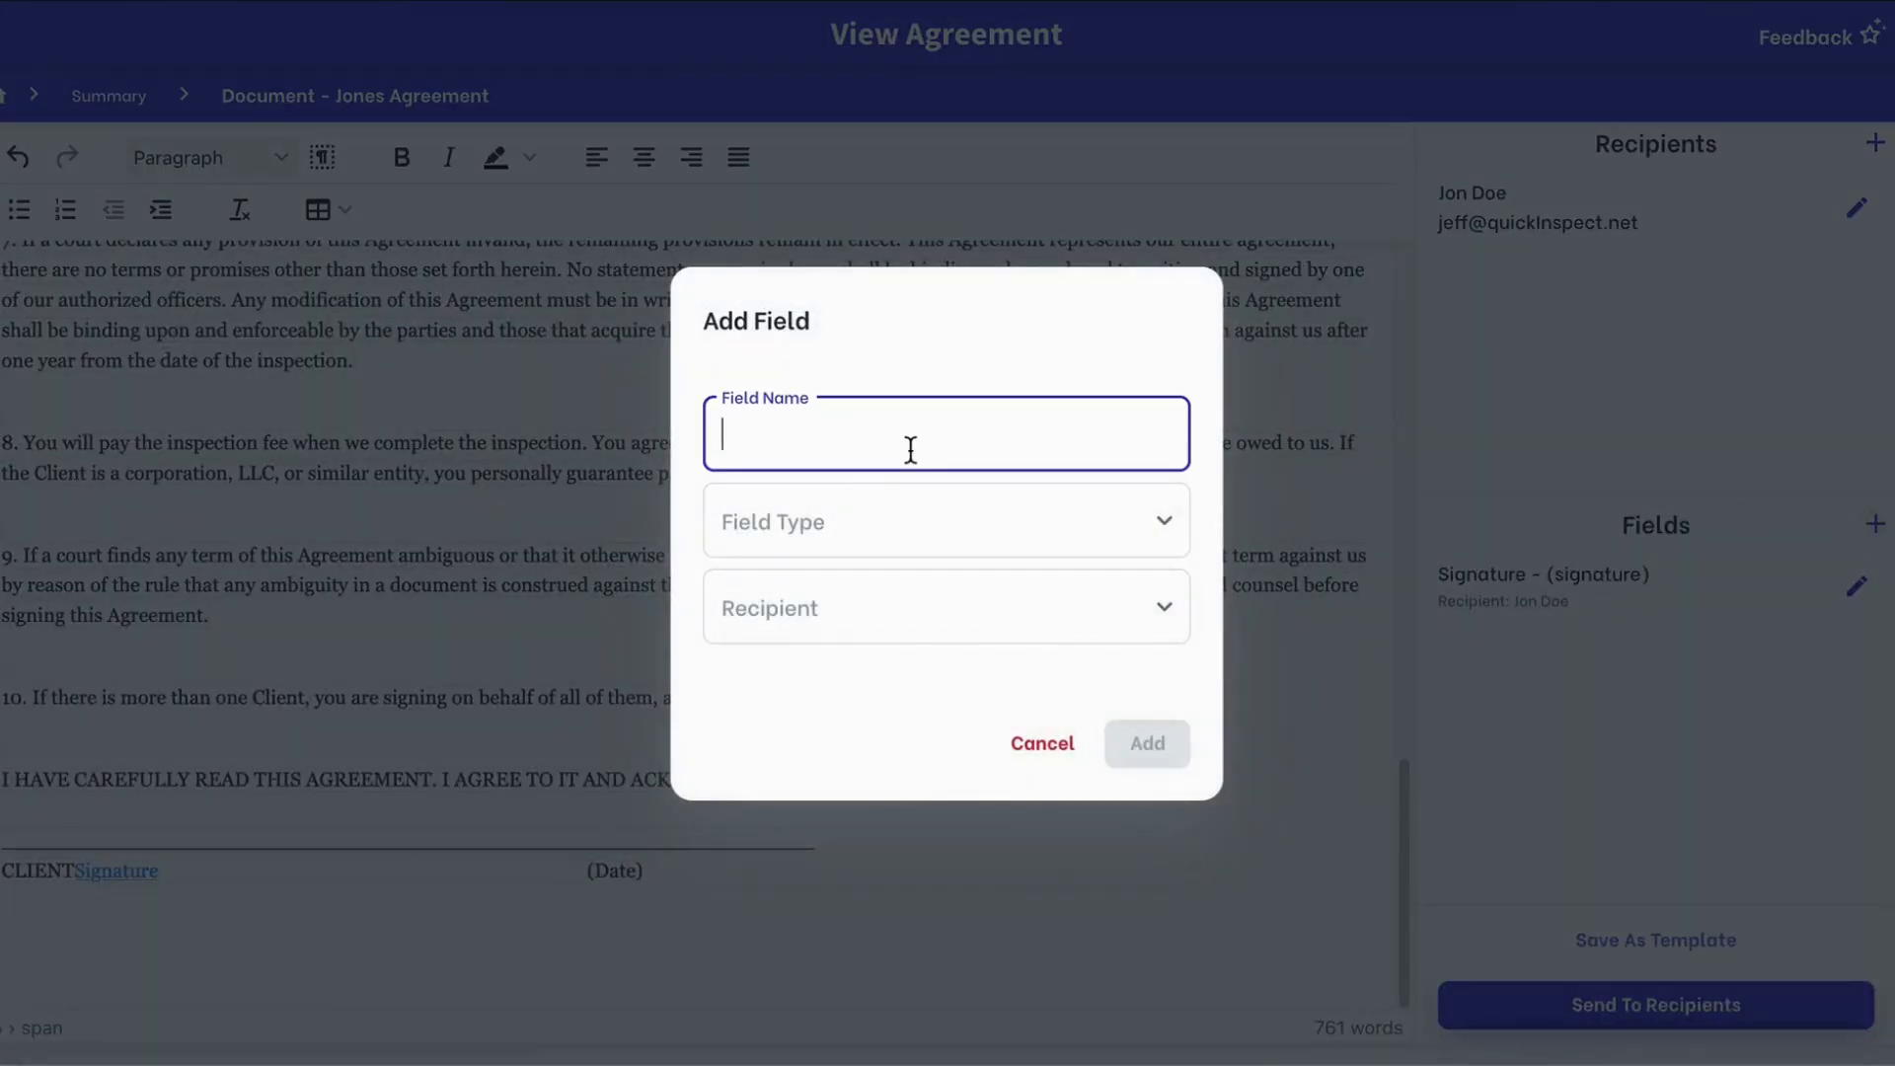
text(Date)
click(838, 540)
click(824, 580)
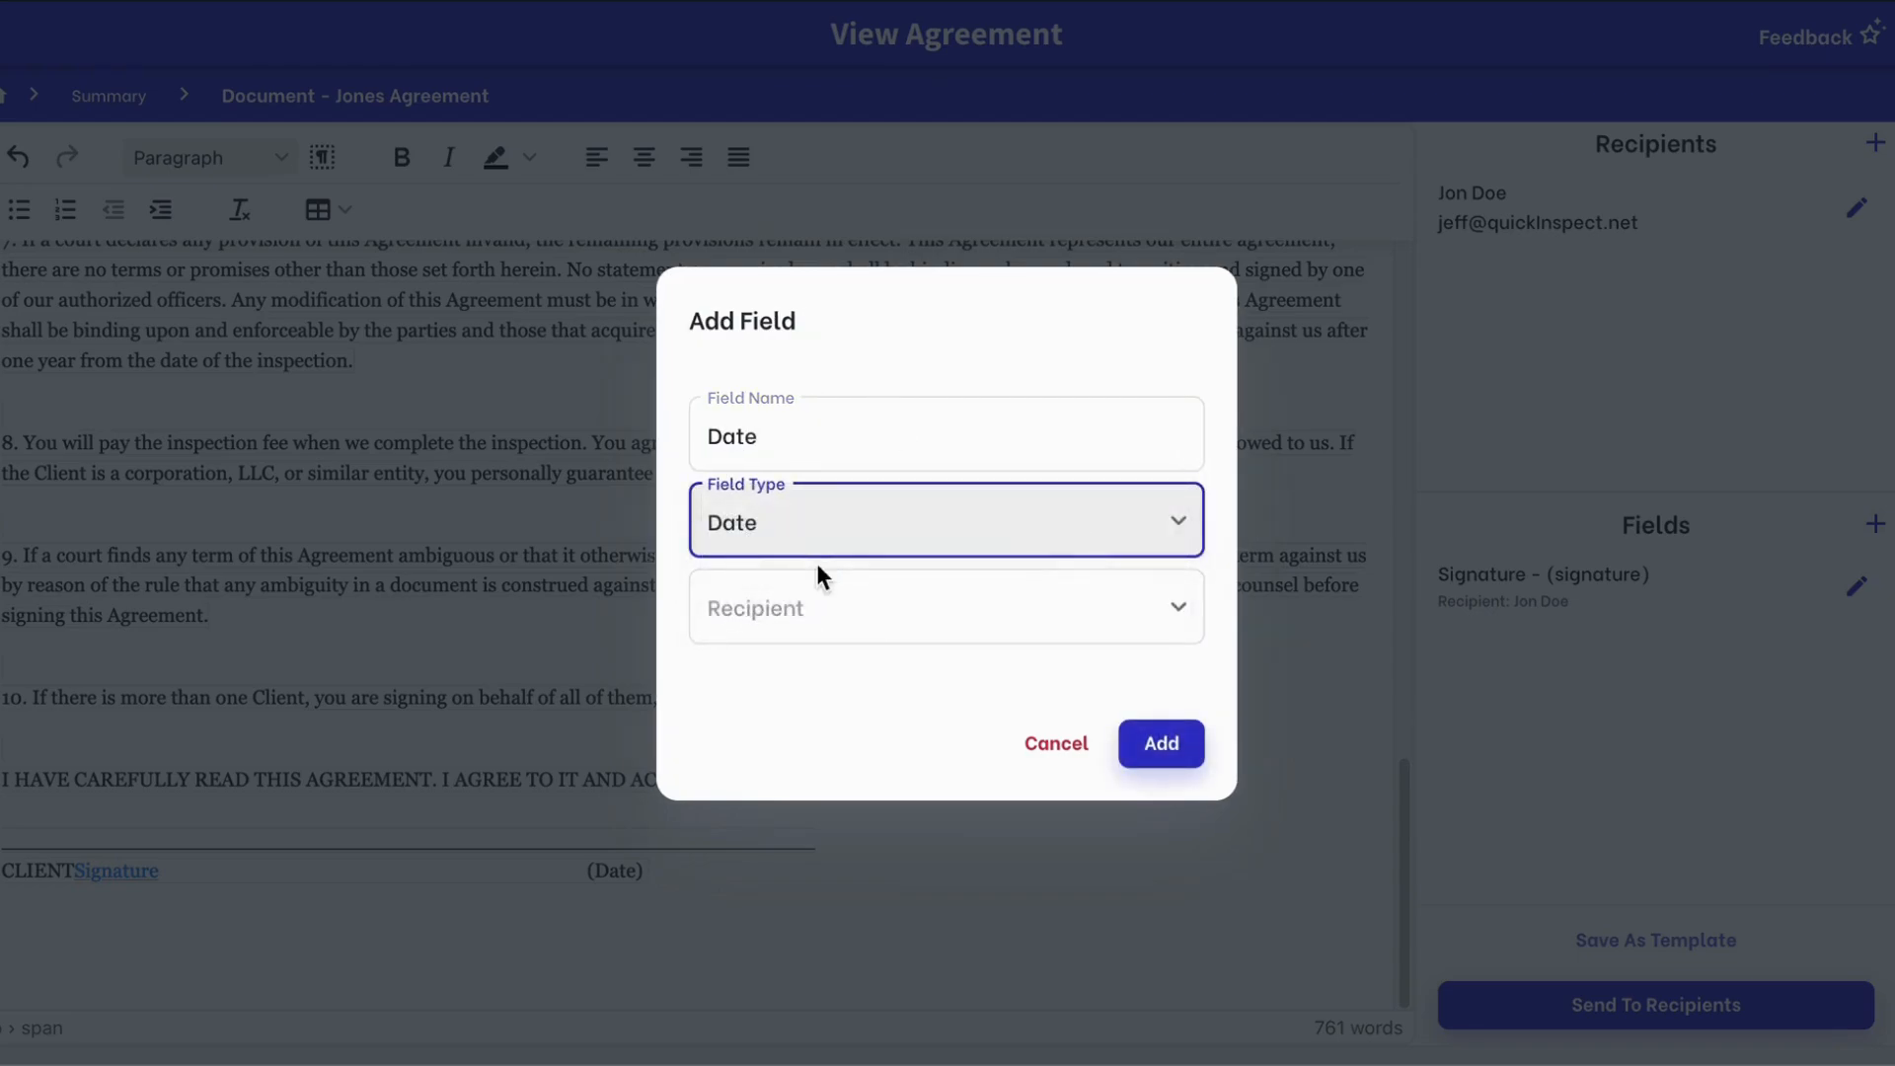
click(829, 616)
click(795, 668)
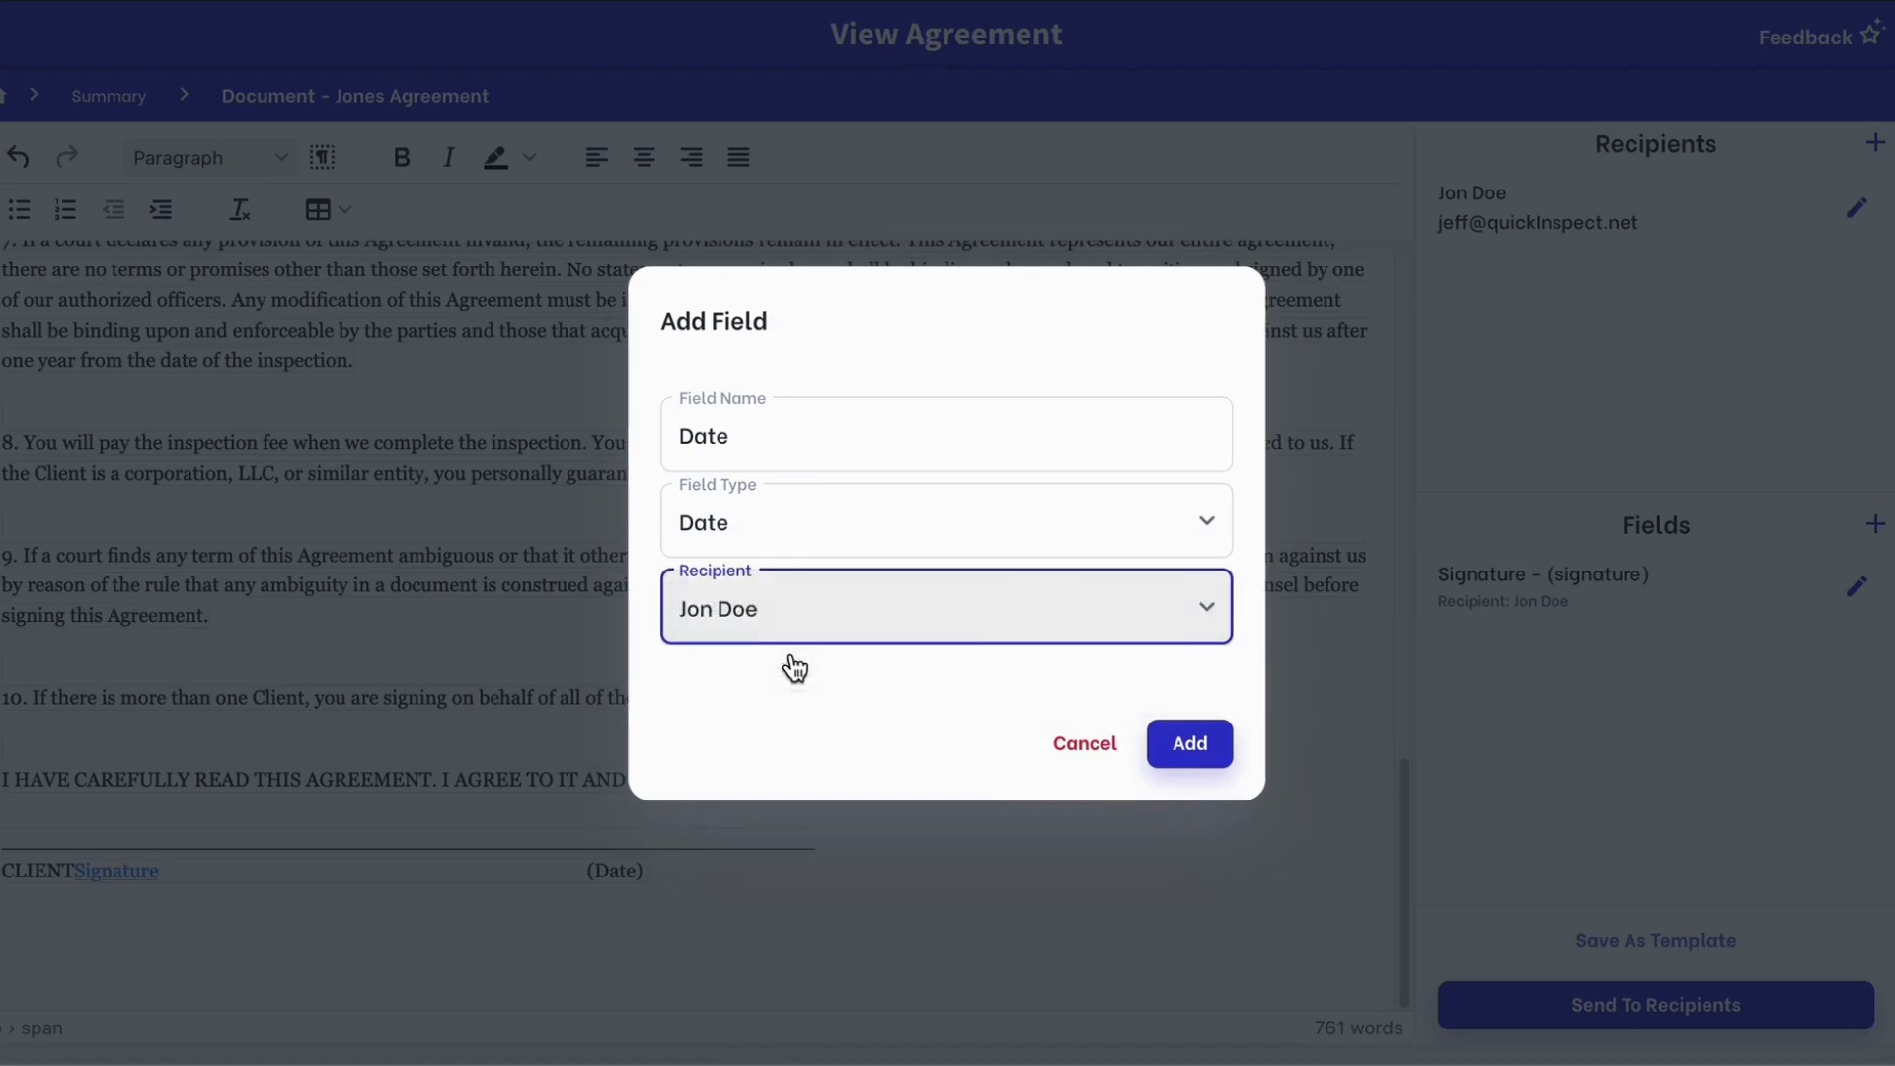
click(1190, 746)
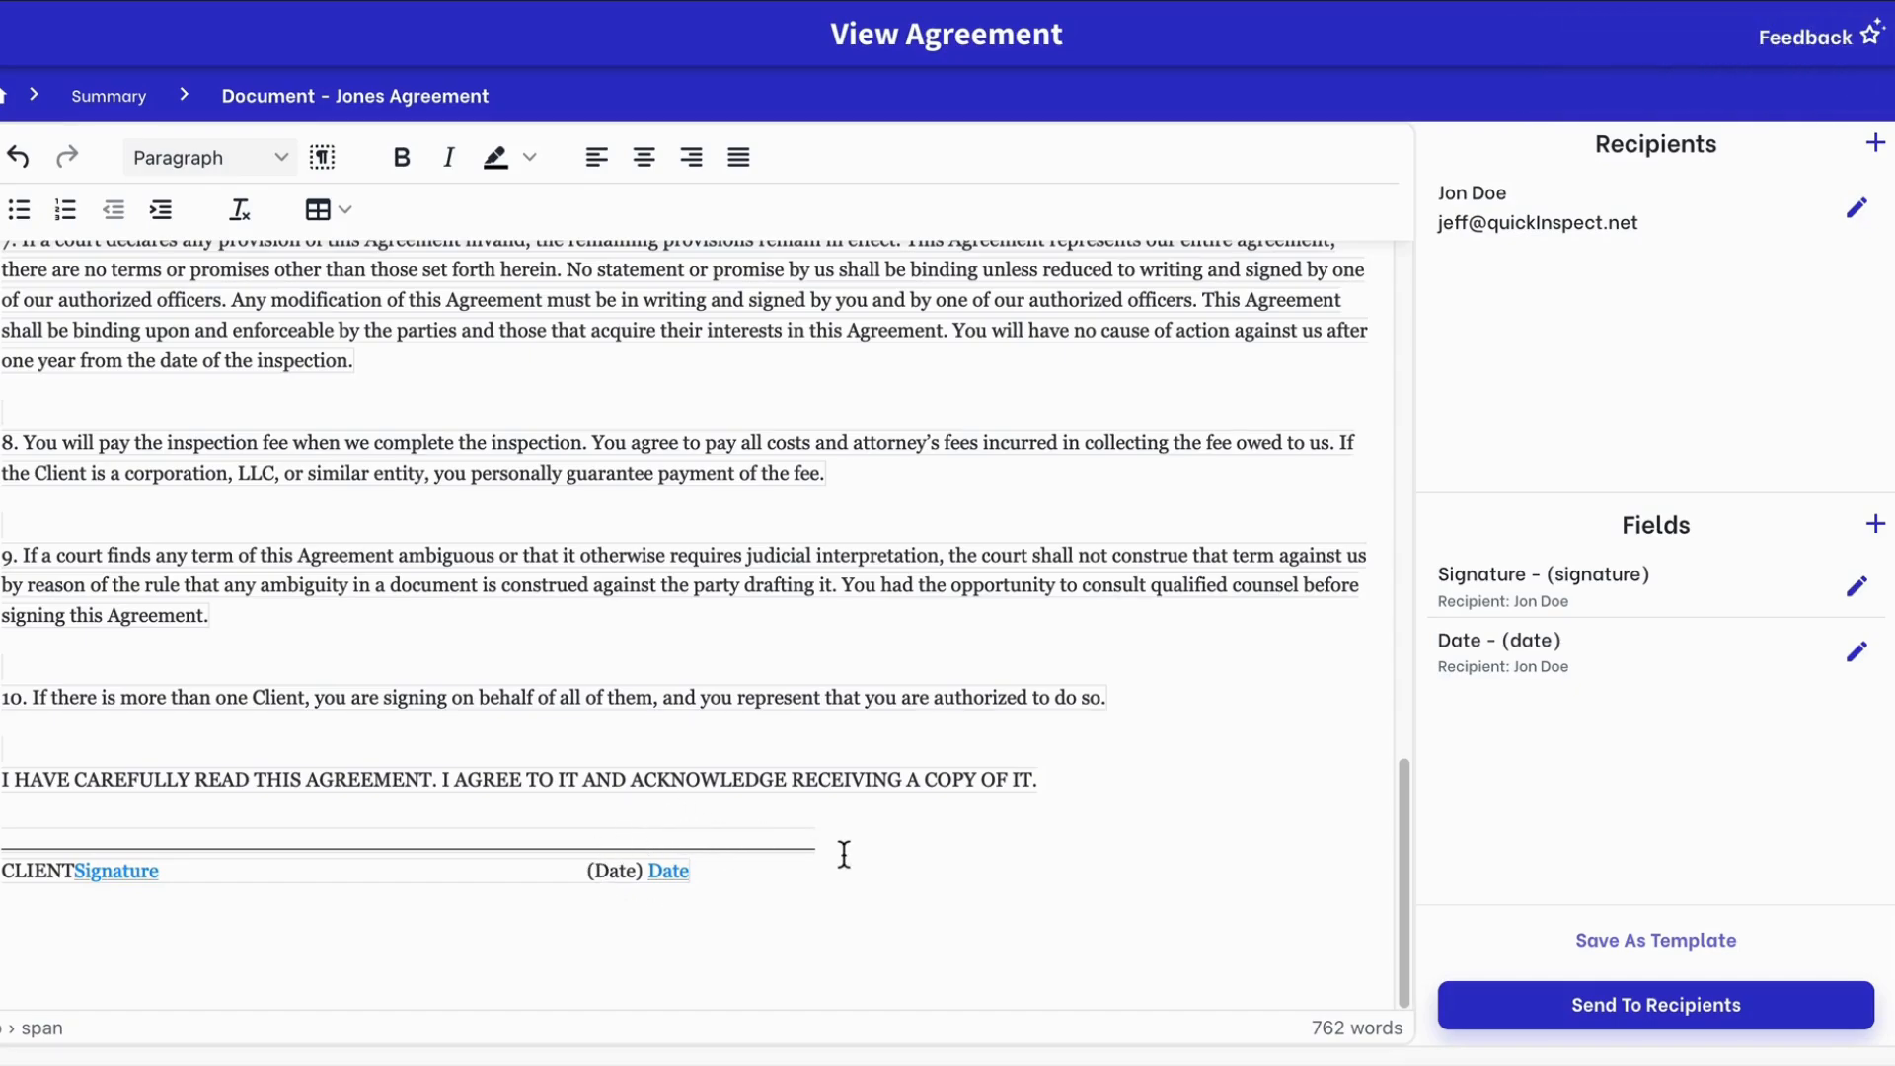
click(66, 916)
Add a TextField named 'home address', assigned to the recipient, on the line below the signature
click(1875, 526)
click(1137, 436)
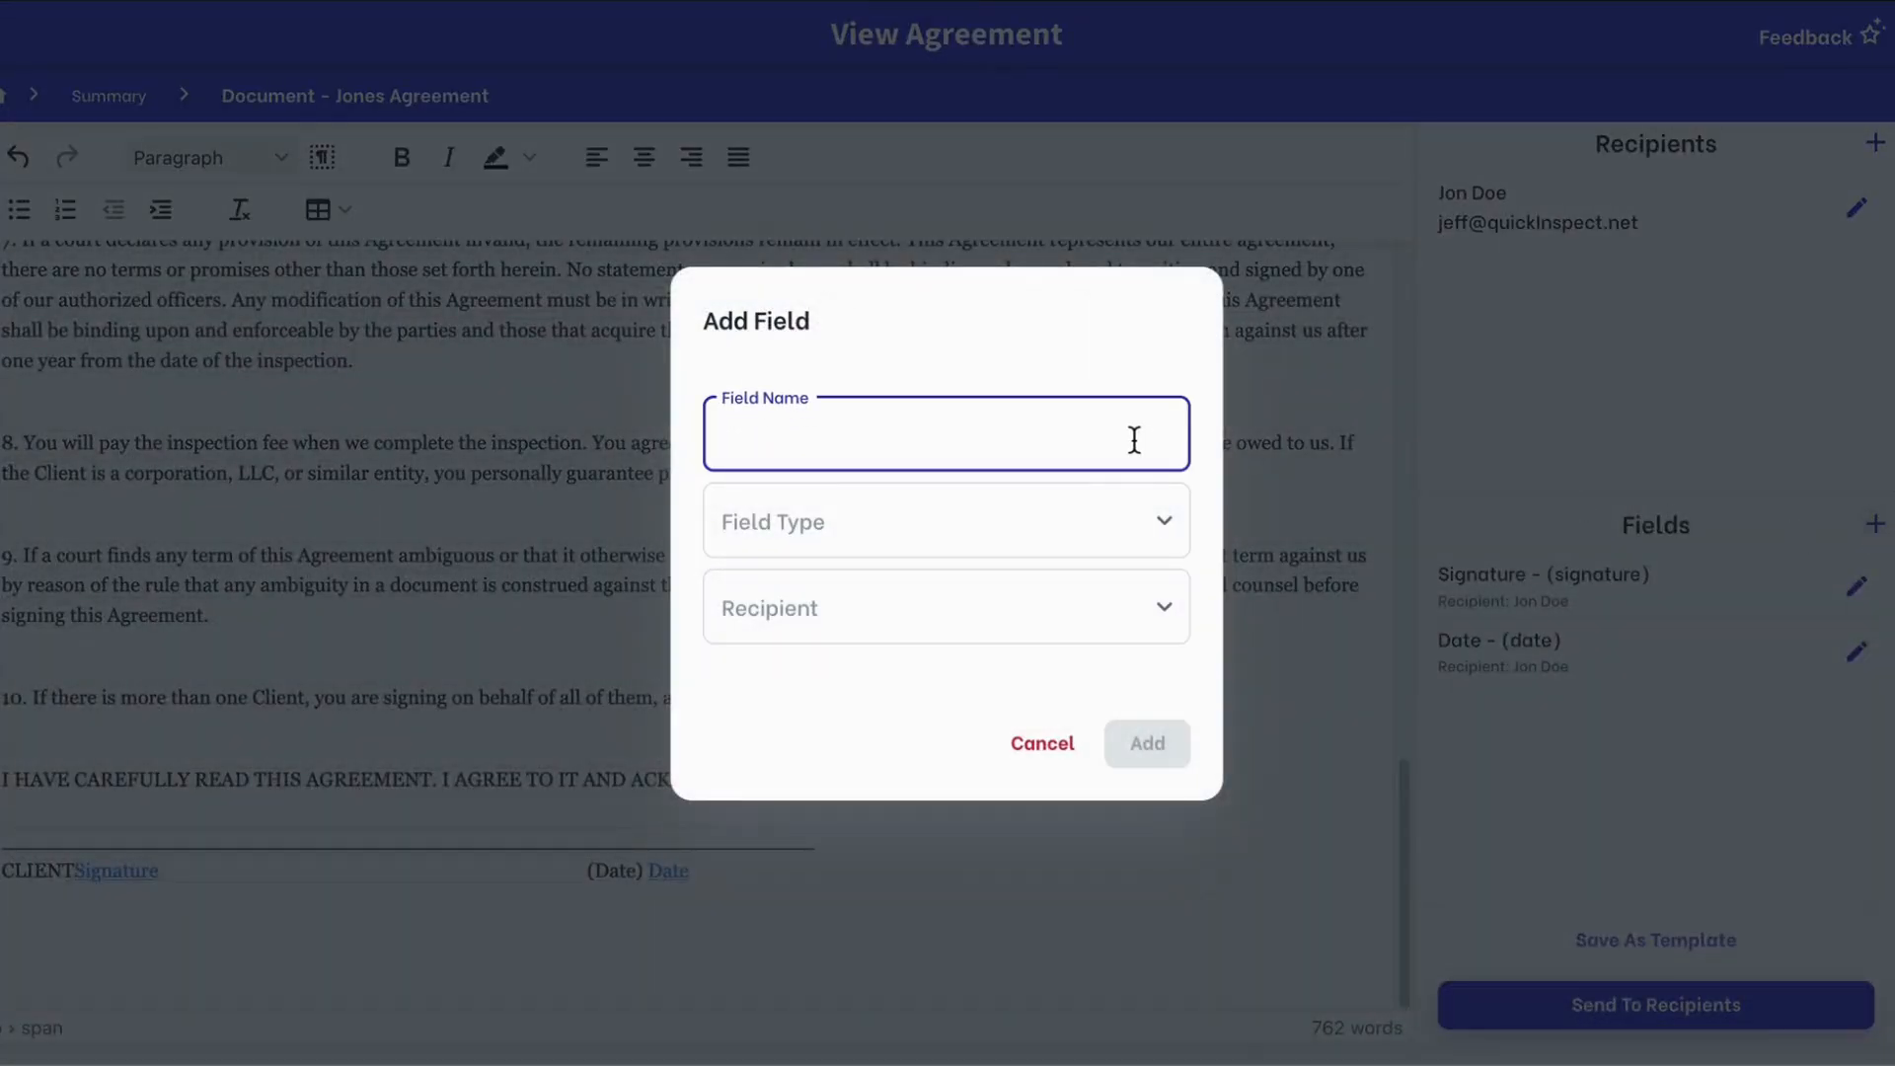
text(Random field)
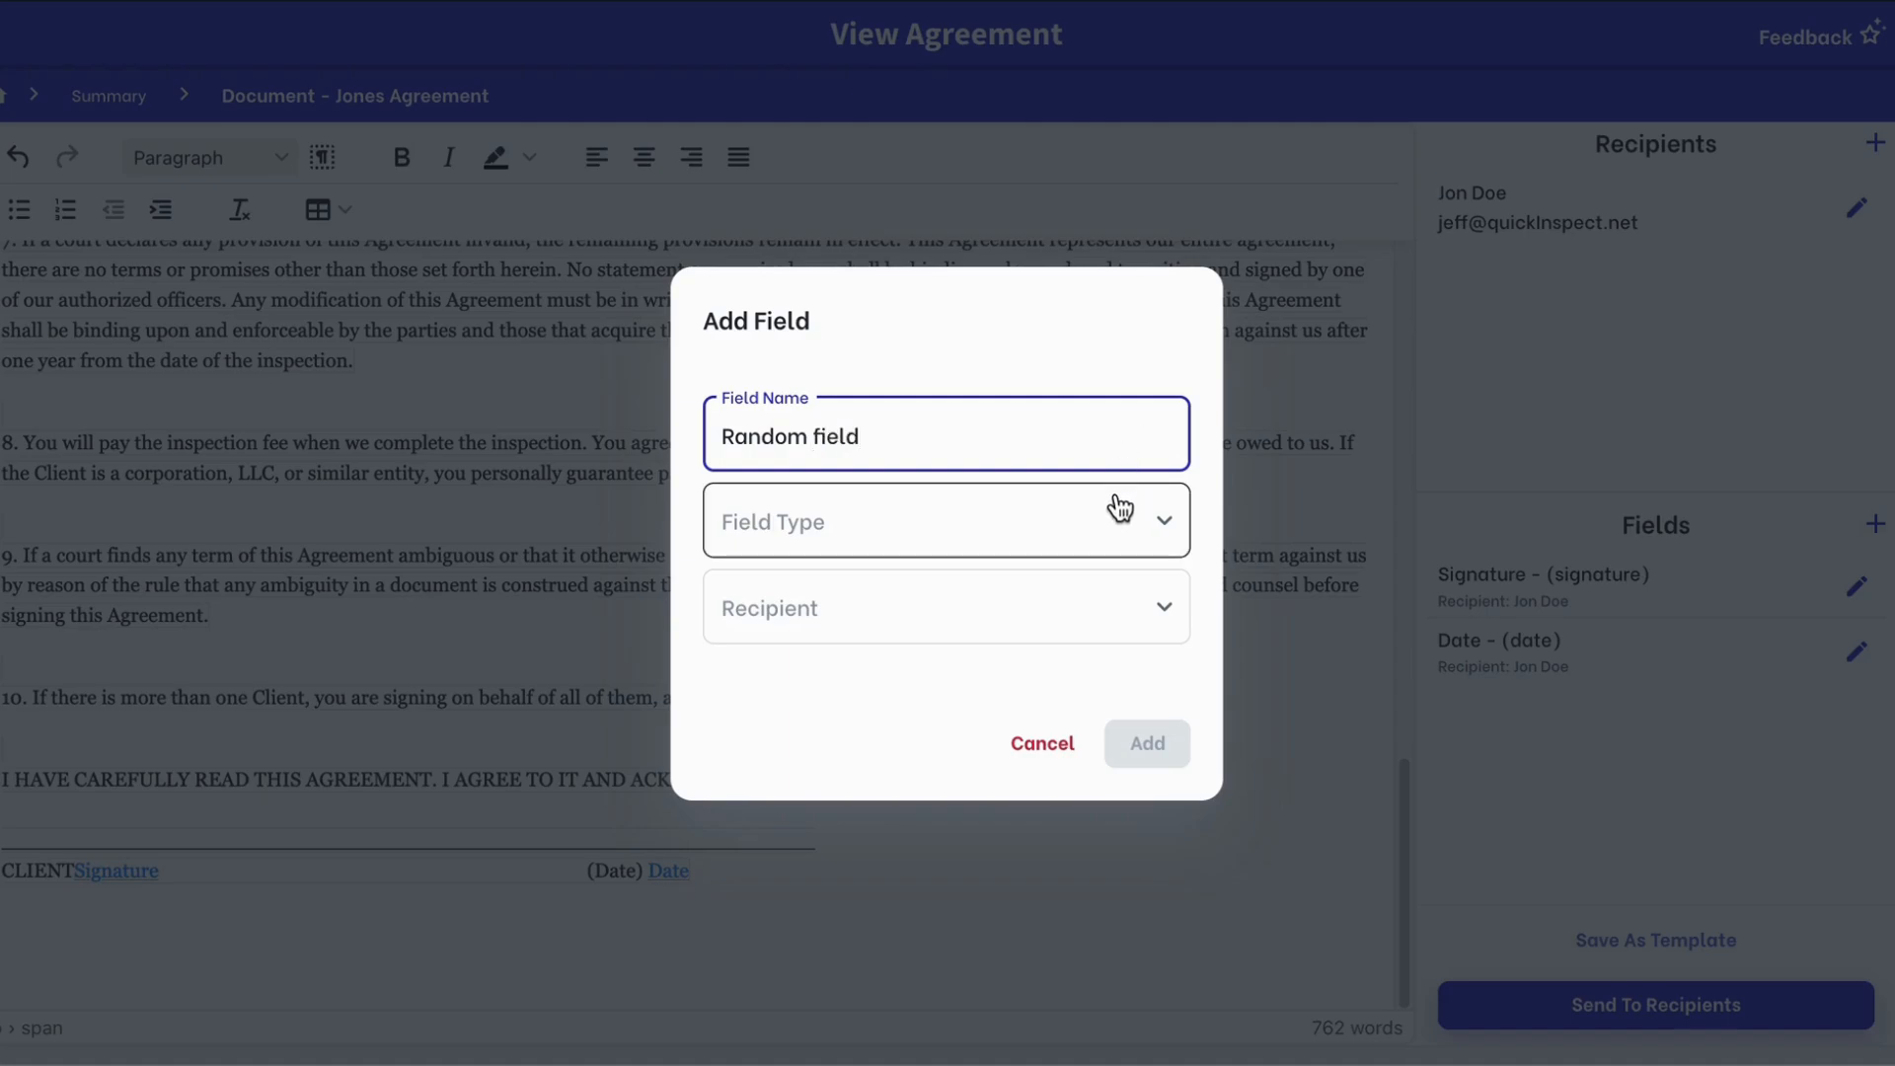
click(1114, 507)
click(992, 616)
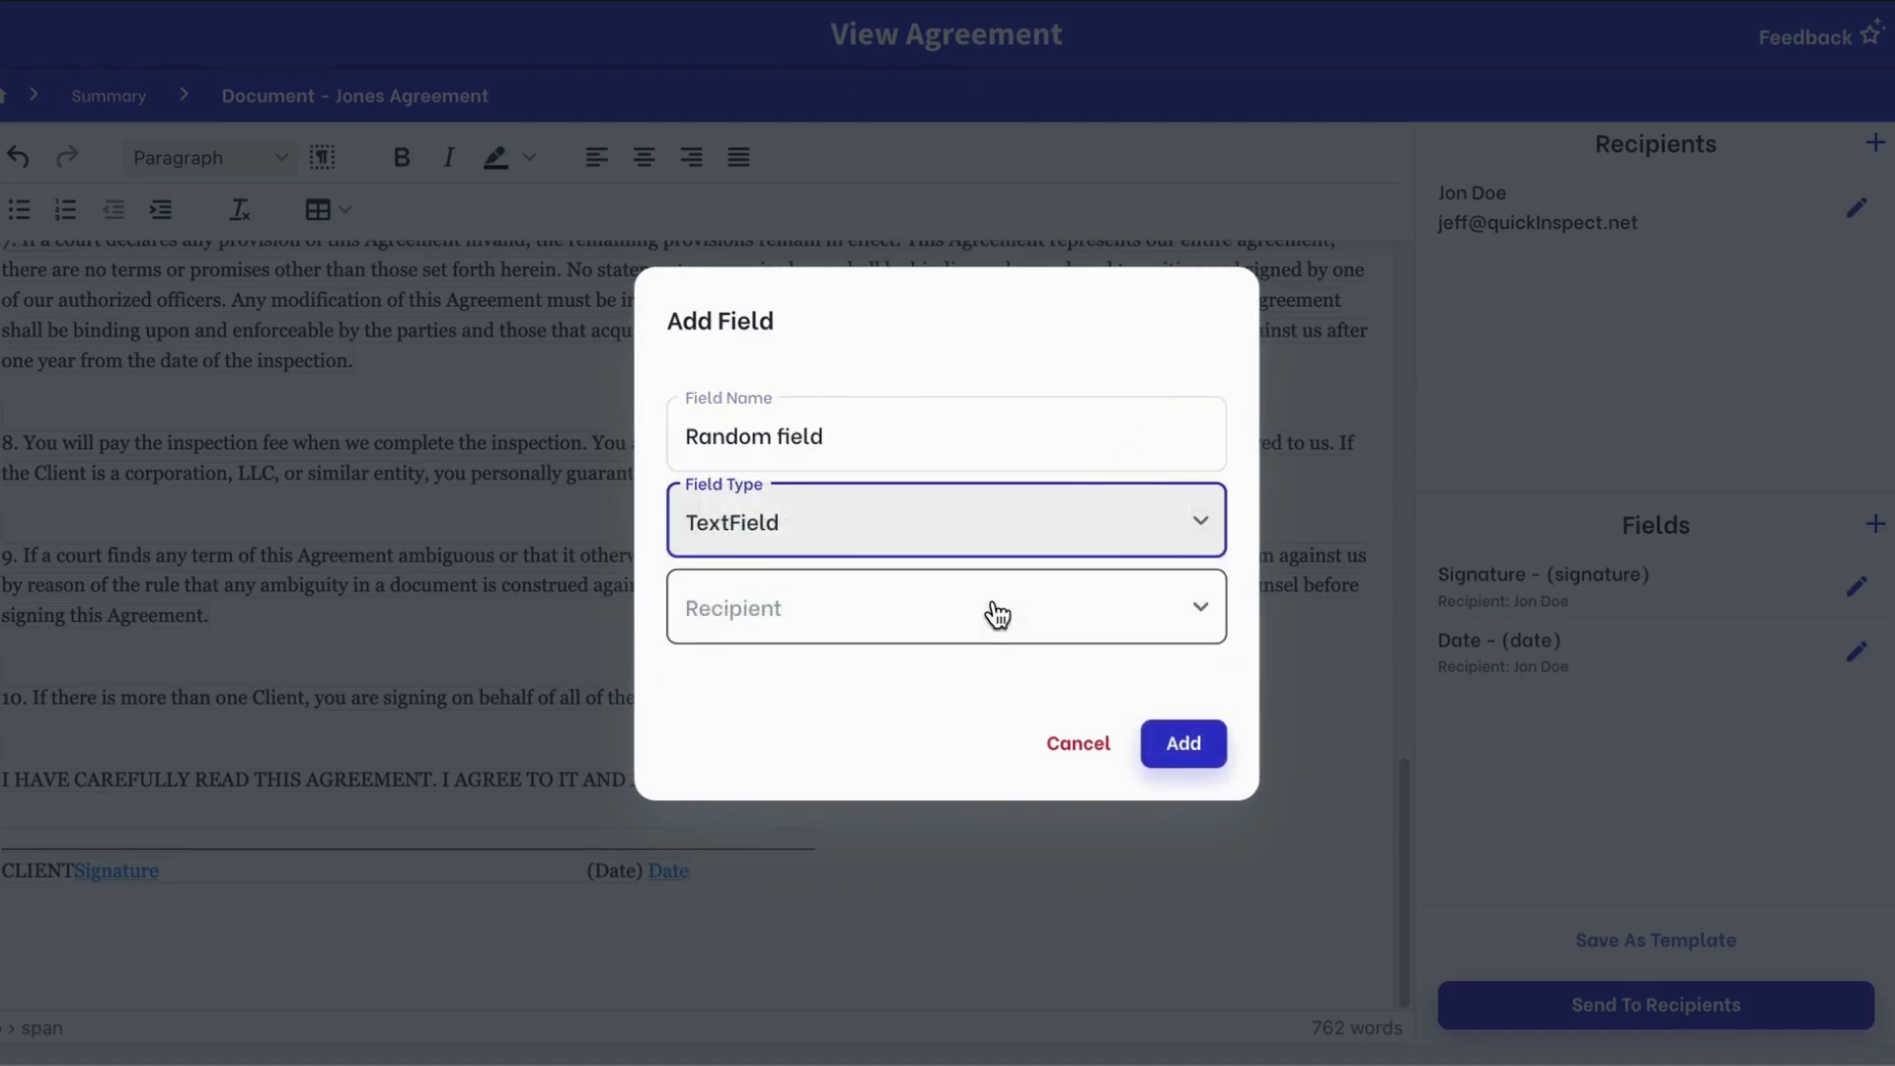
click(975, 632)
click(946, 654)
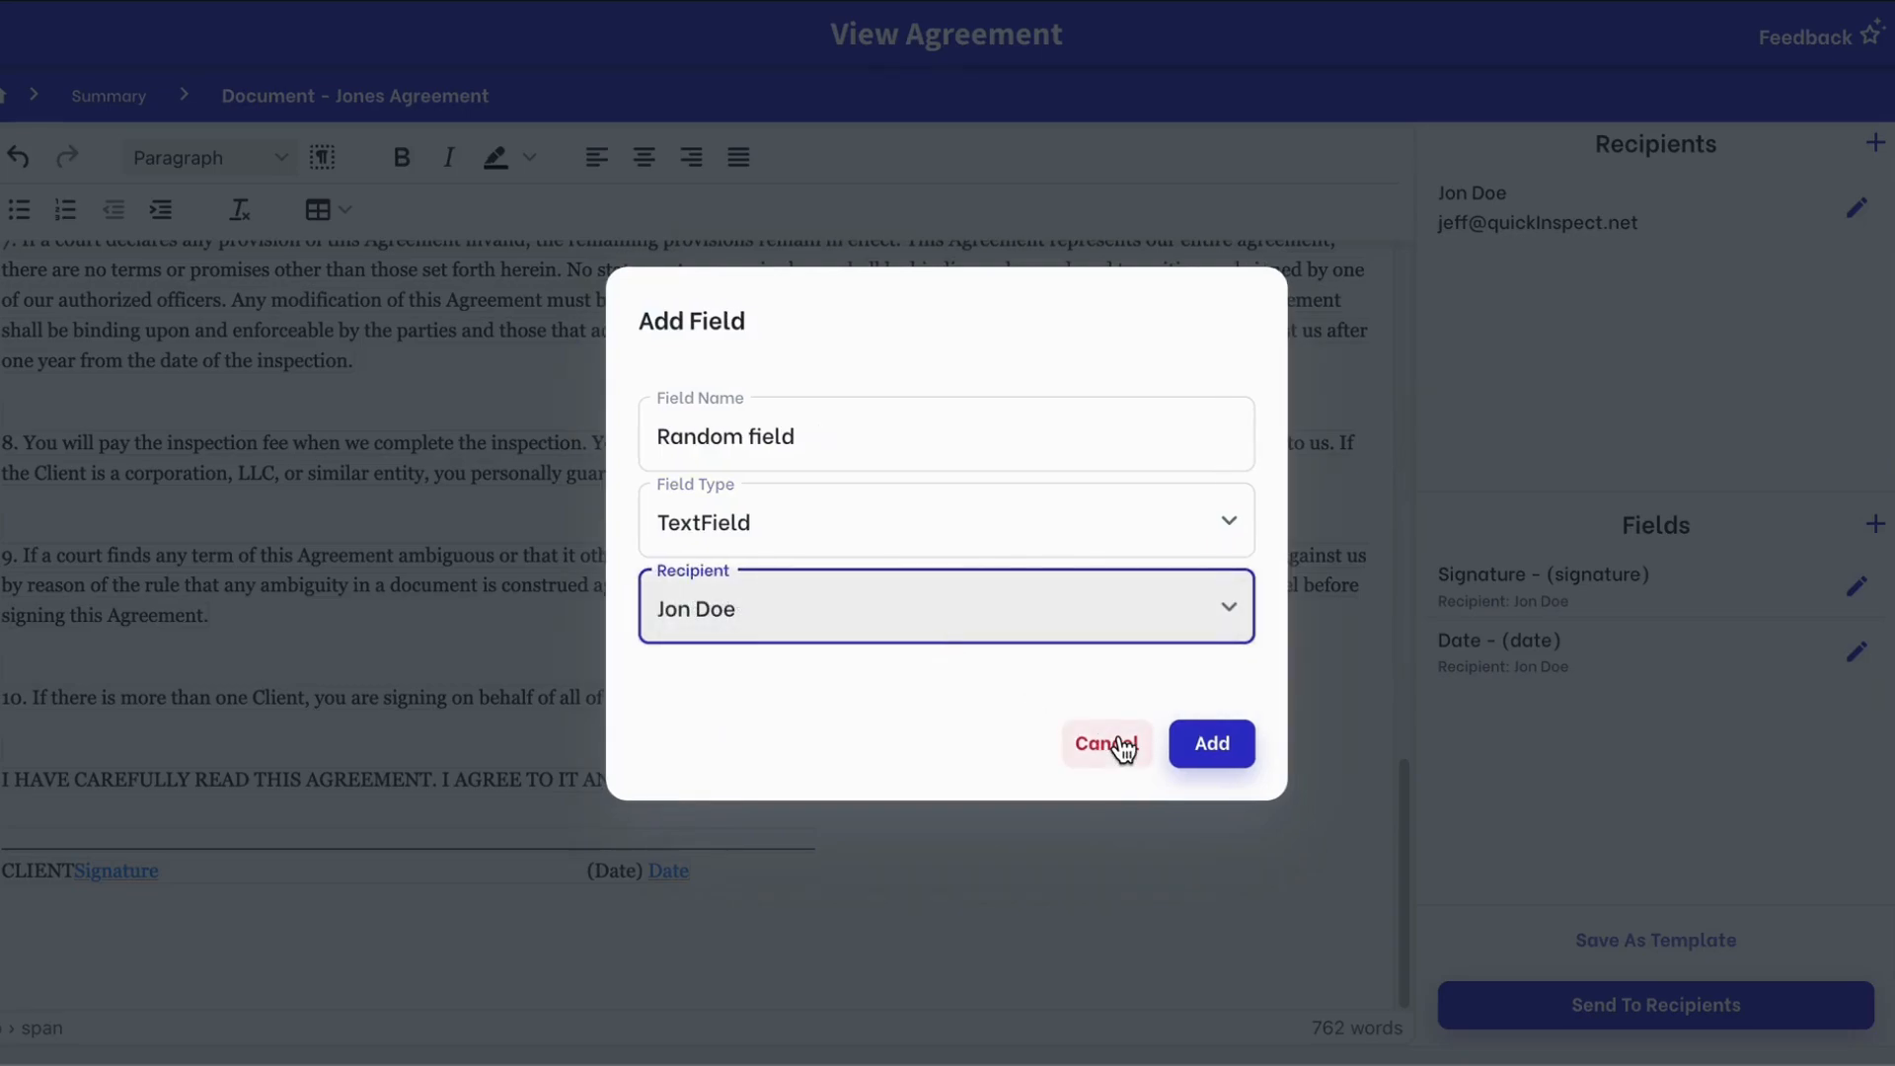
drag(879, 424, 595, 397)
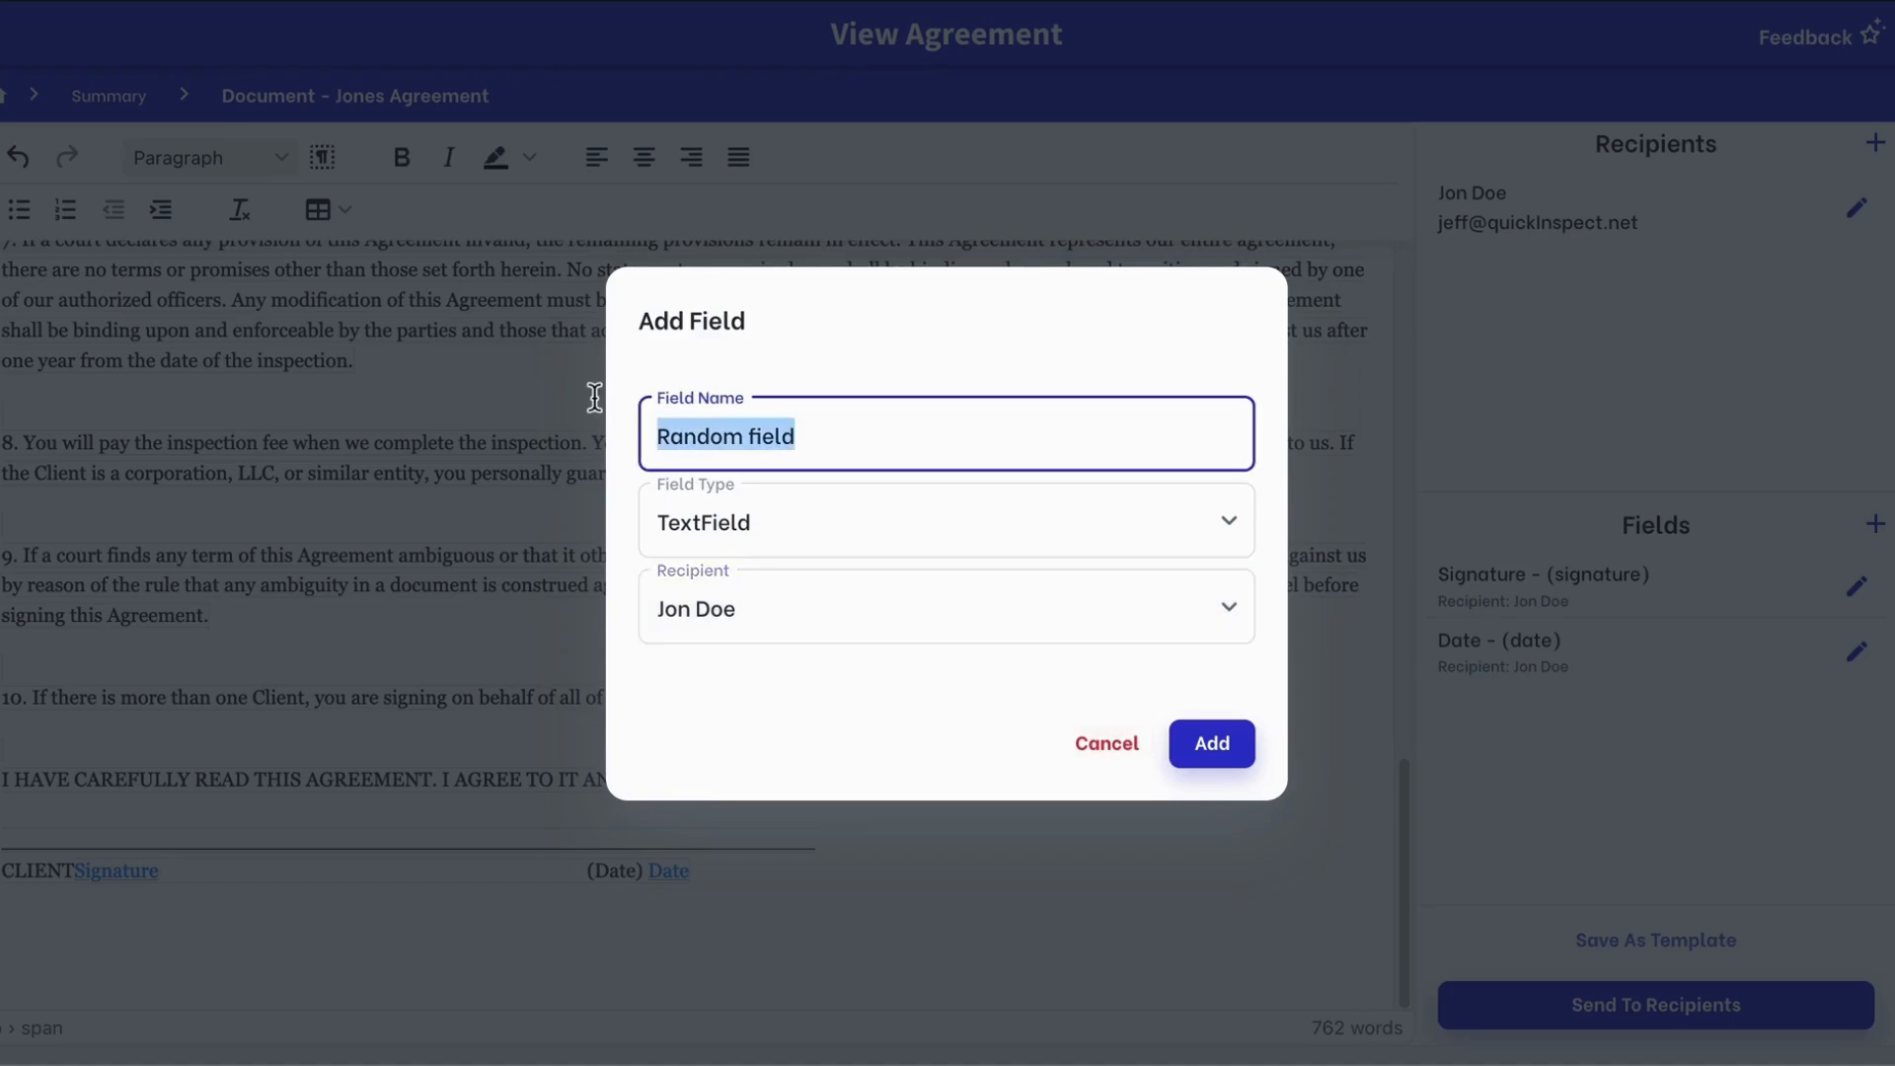
text(hi)
key(BackSpace)
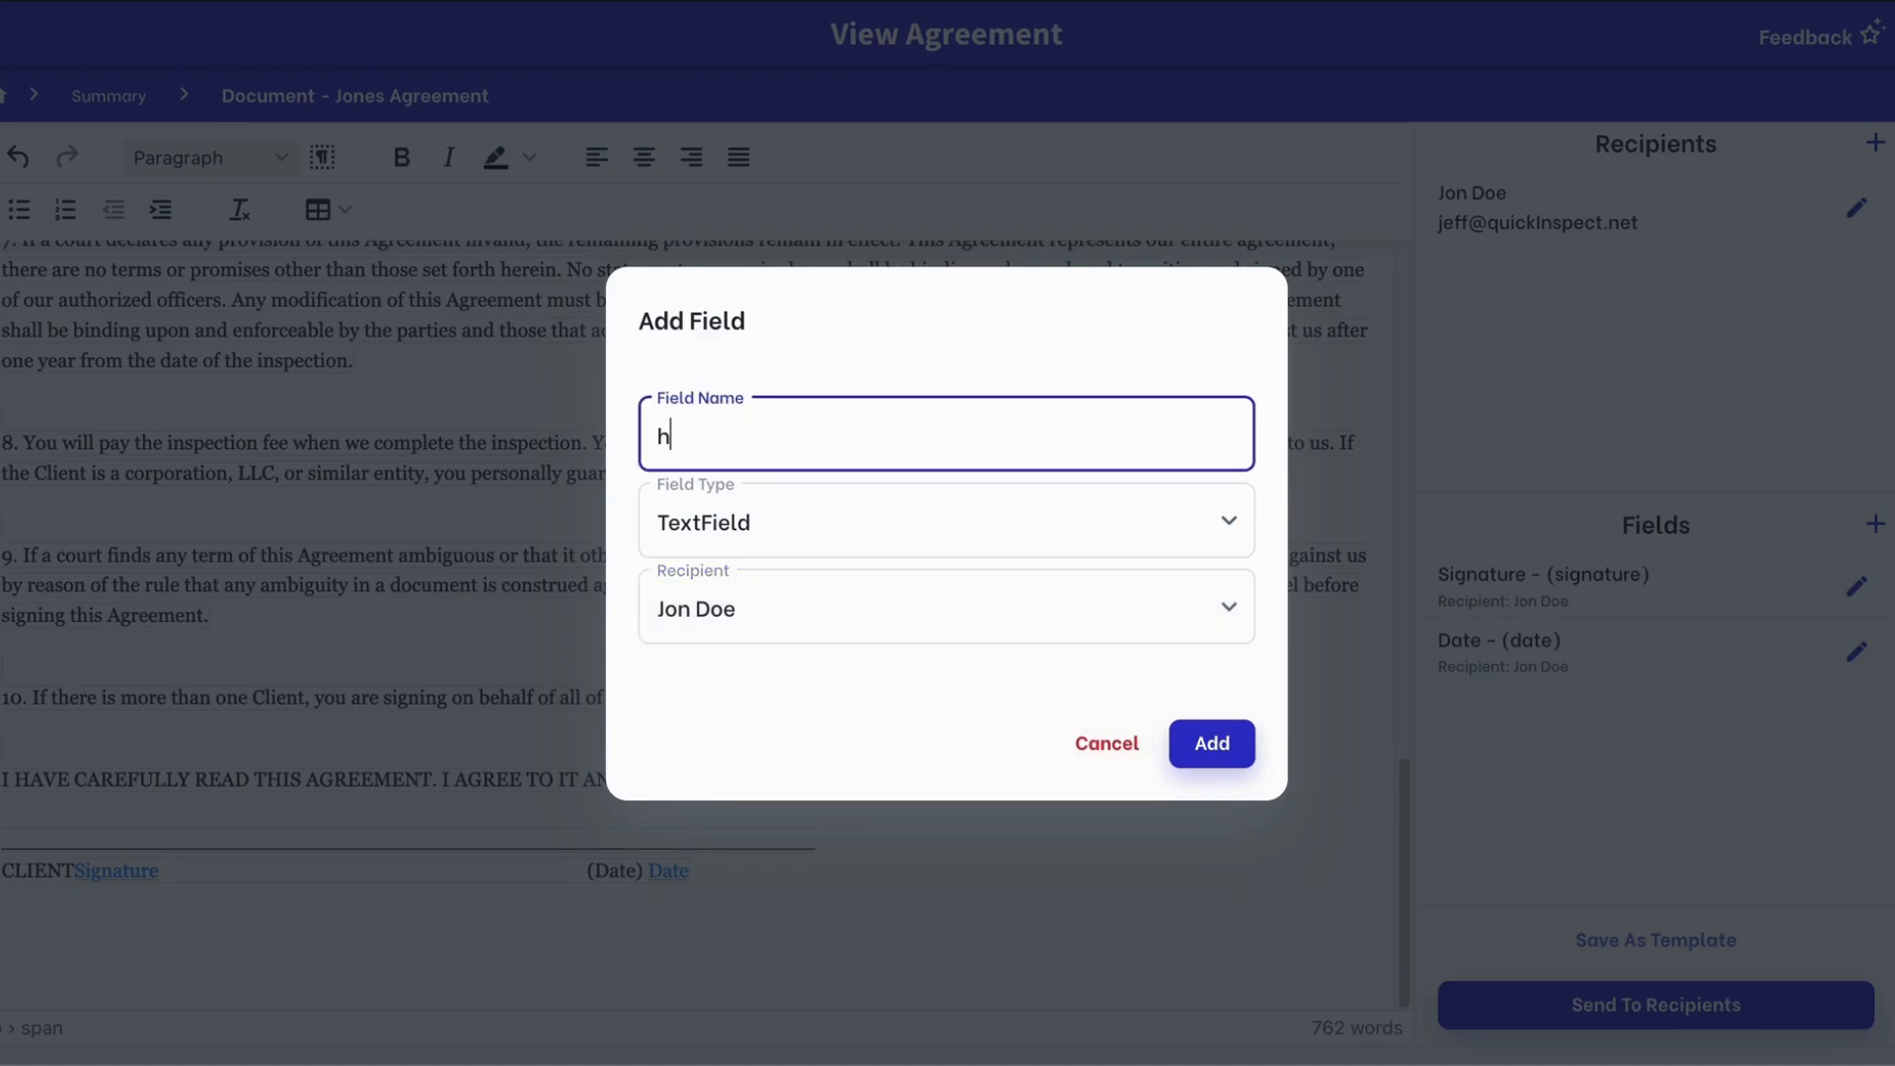
key(BackSpace)
text(home address)
click(1229, 766)
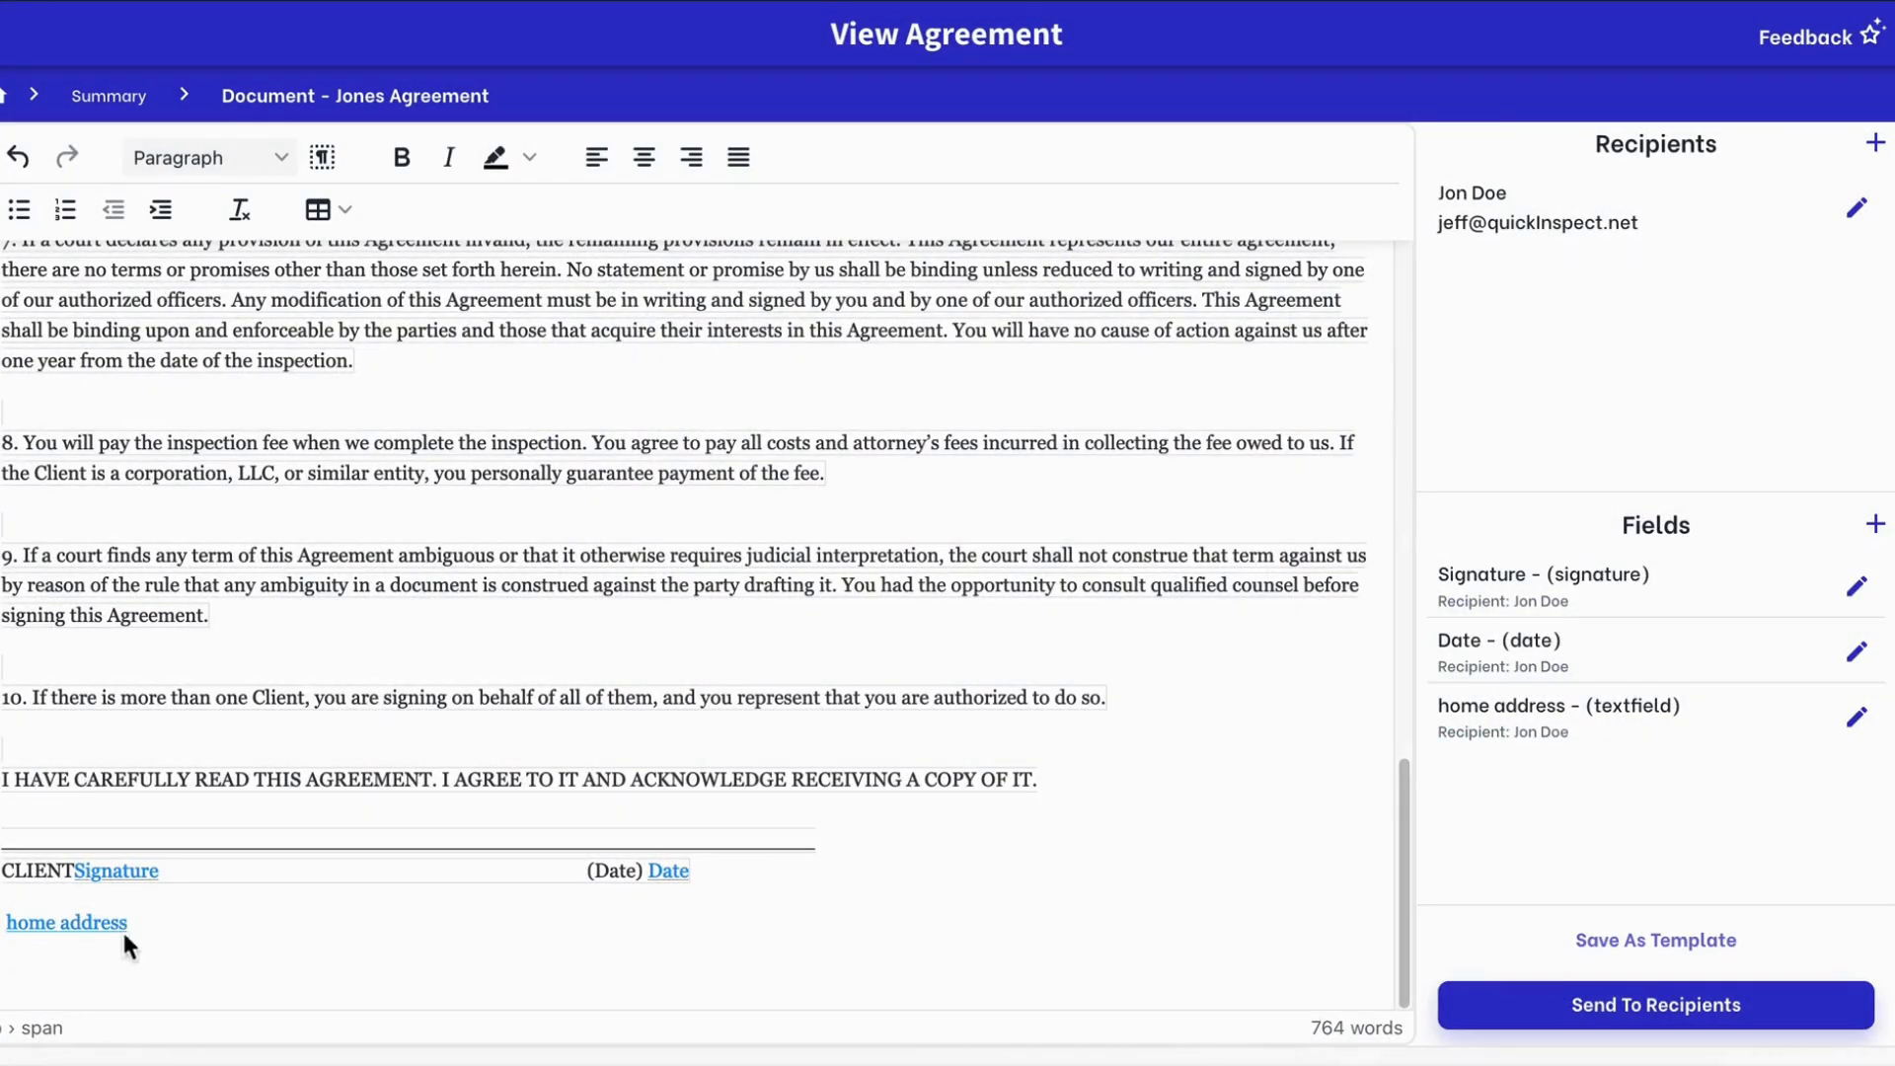
Save the Jones Agreement and its three fields as template 'New Pool Agreement'
click(1639, 954)
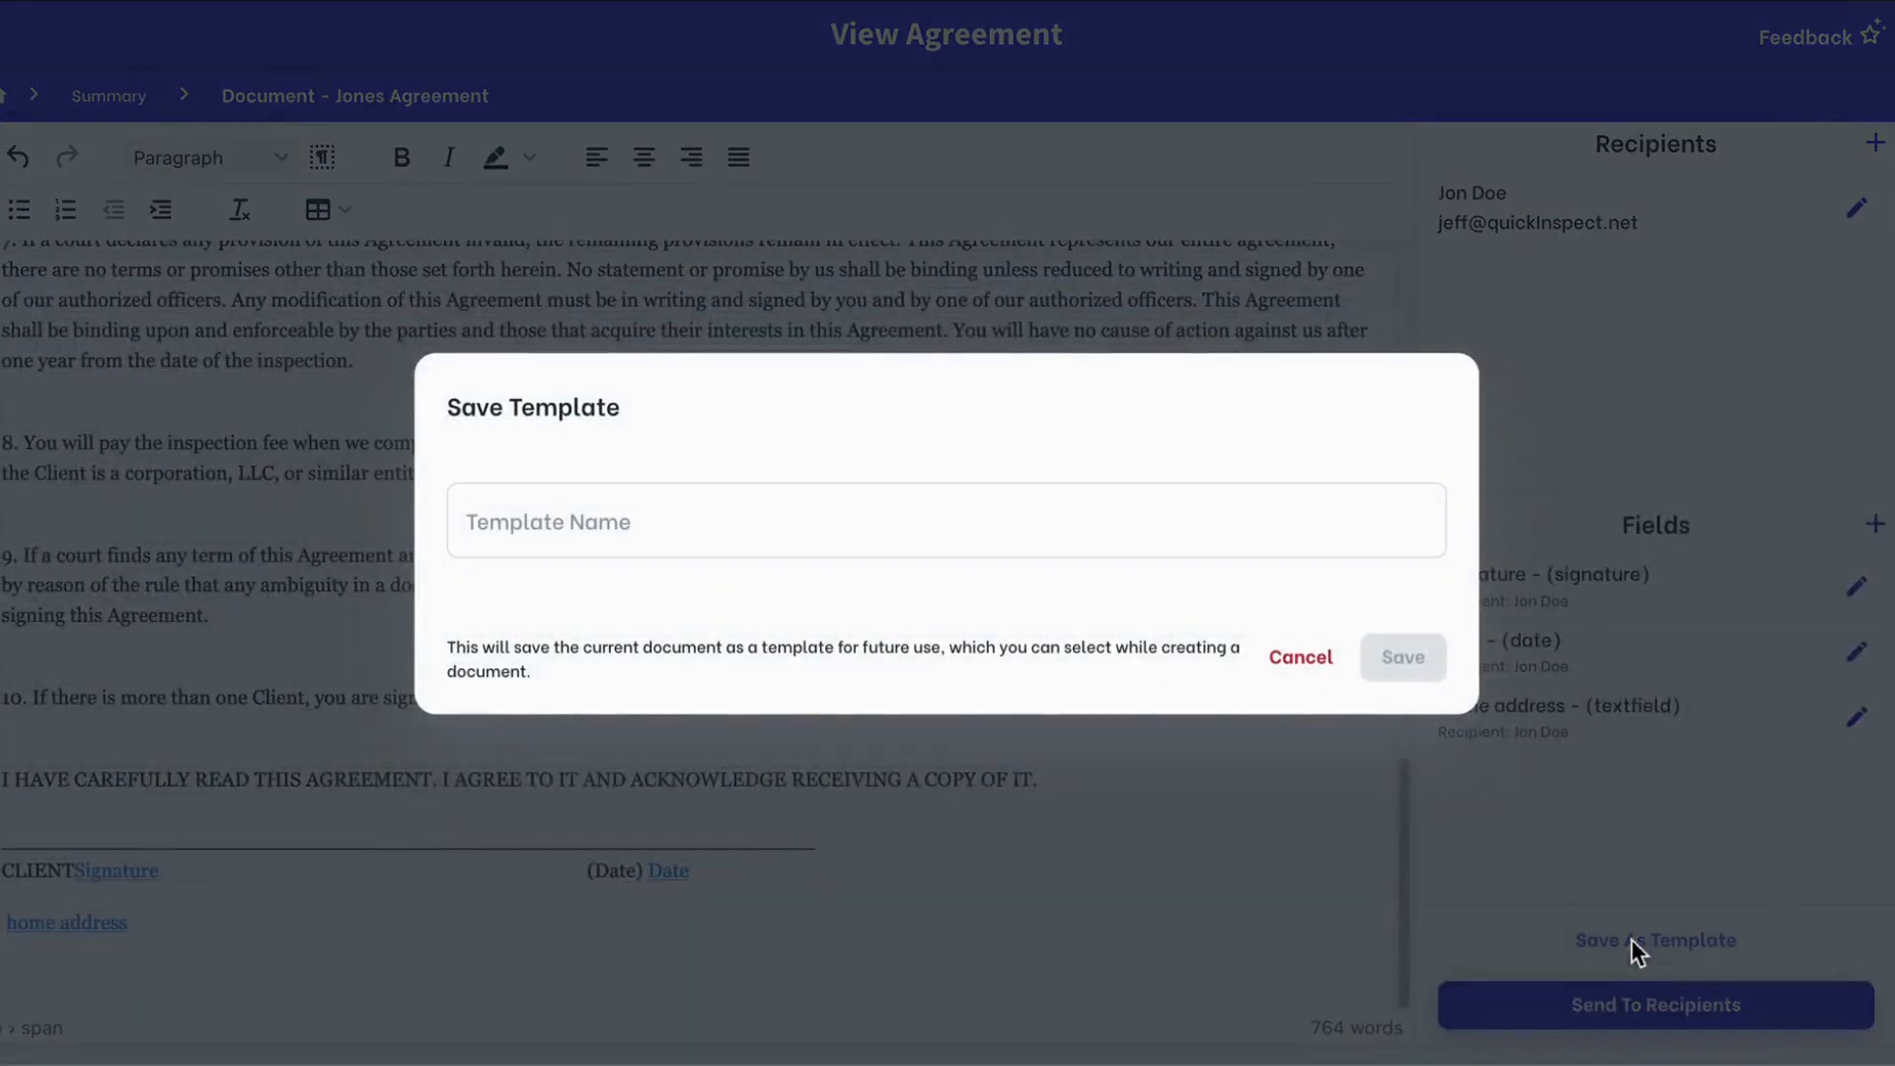
click(802, 523)
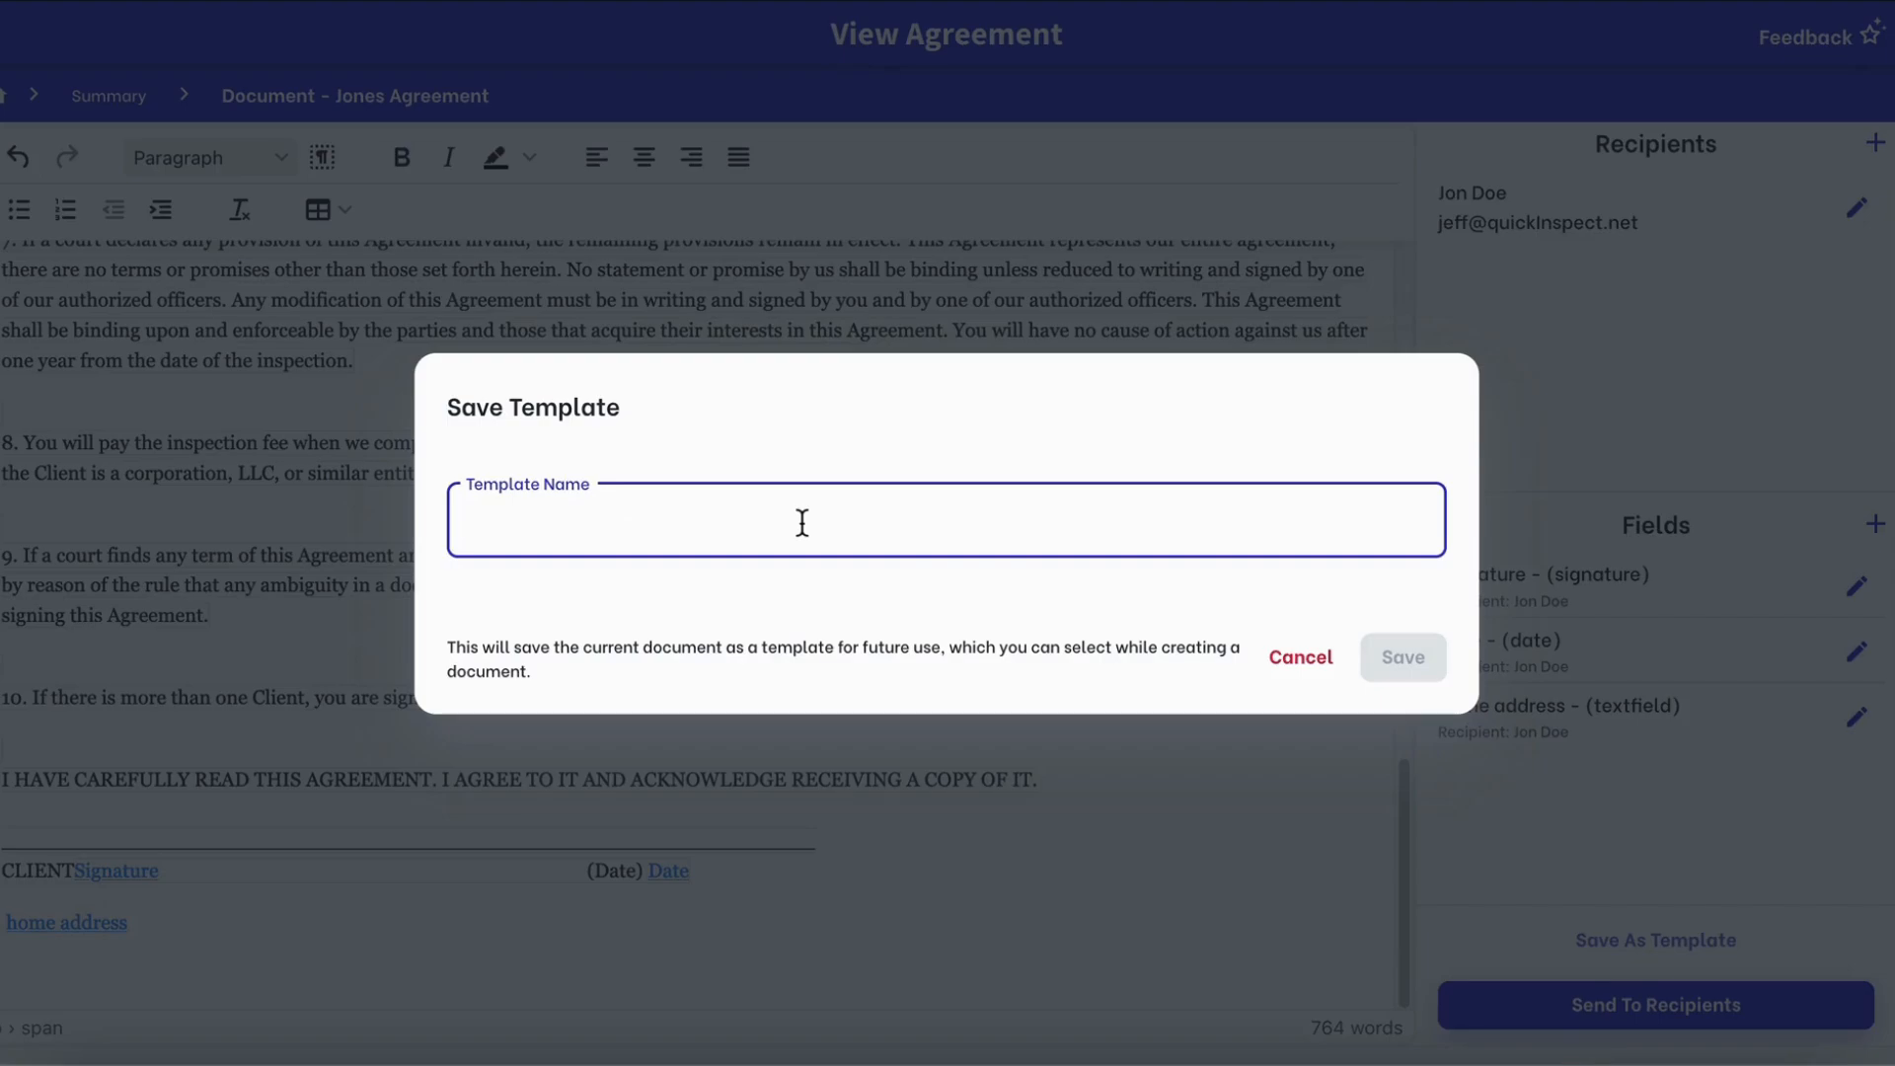
text(New Pool)
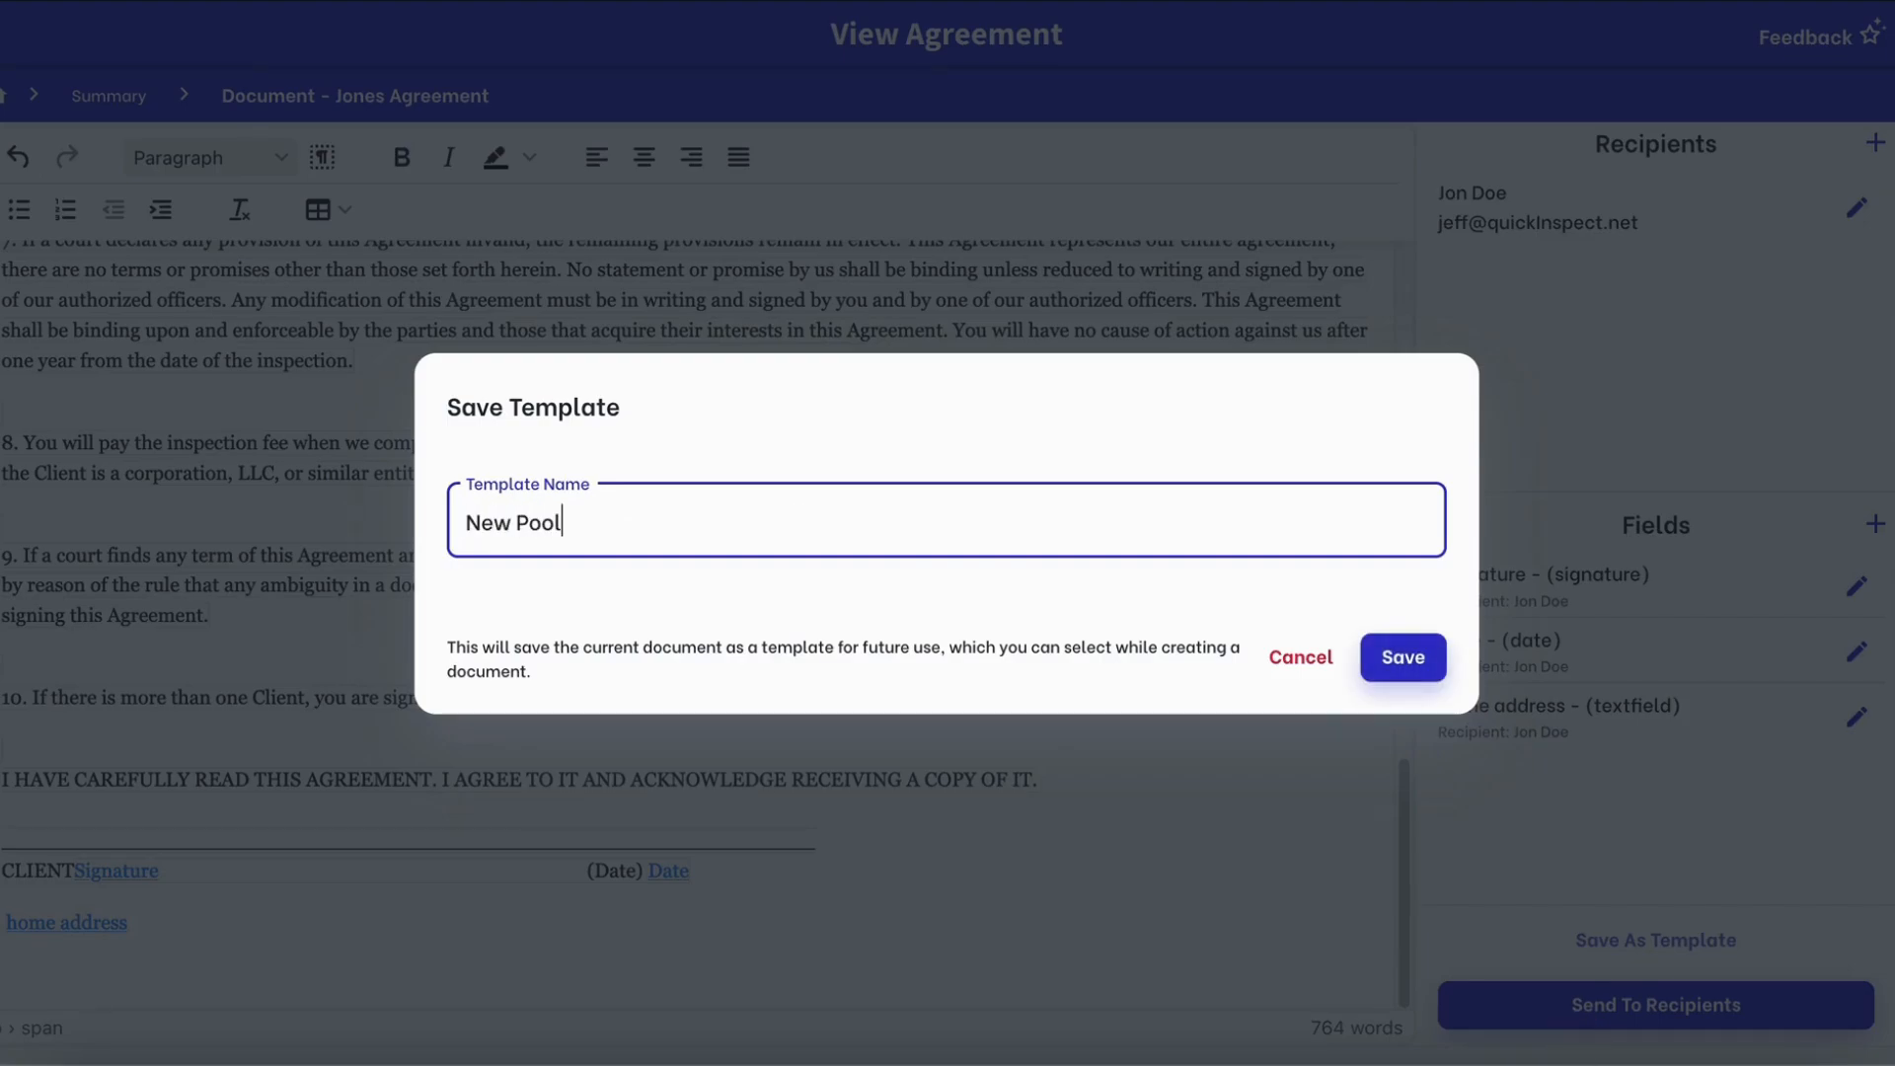
text( Agreement)
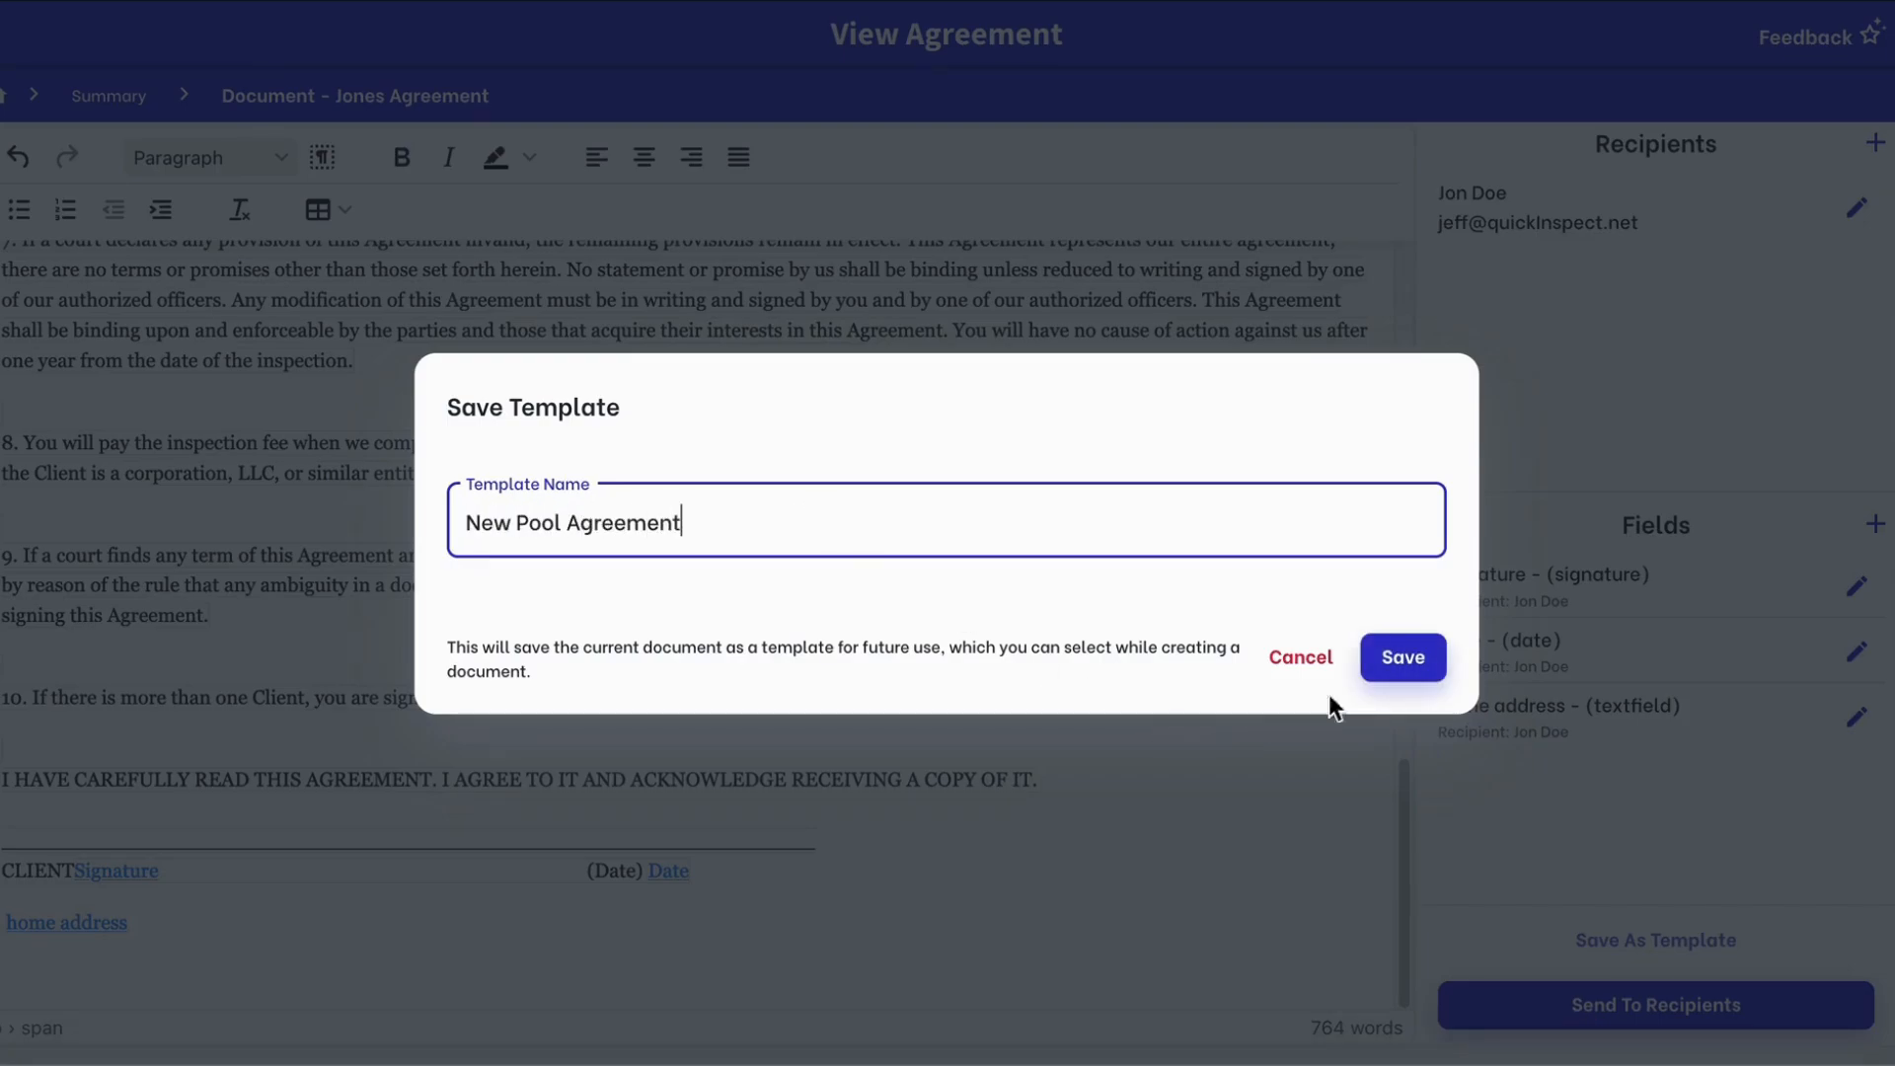
click(1401, 653)
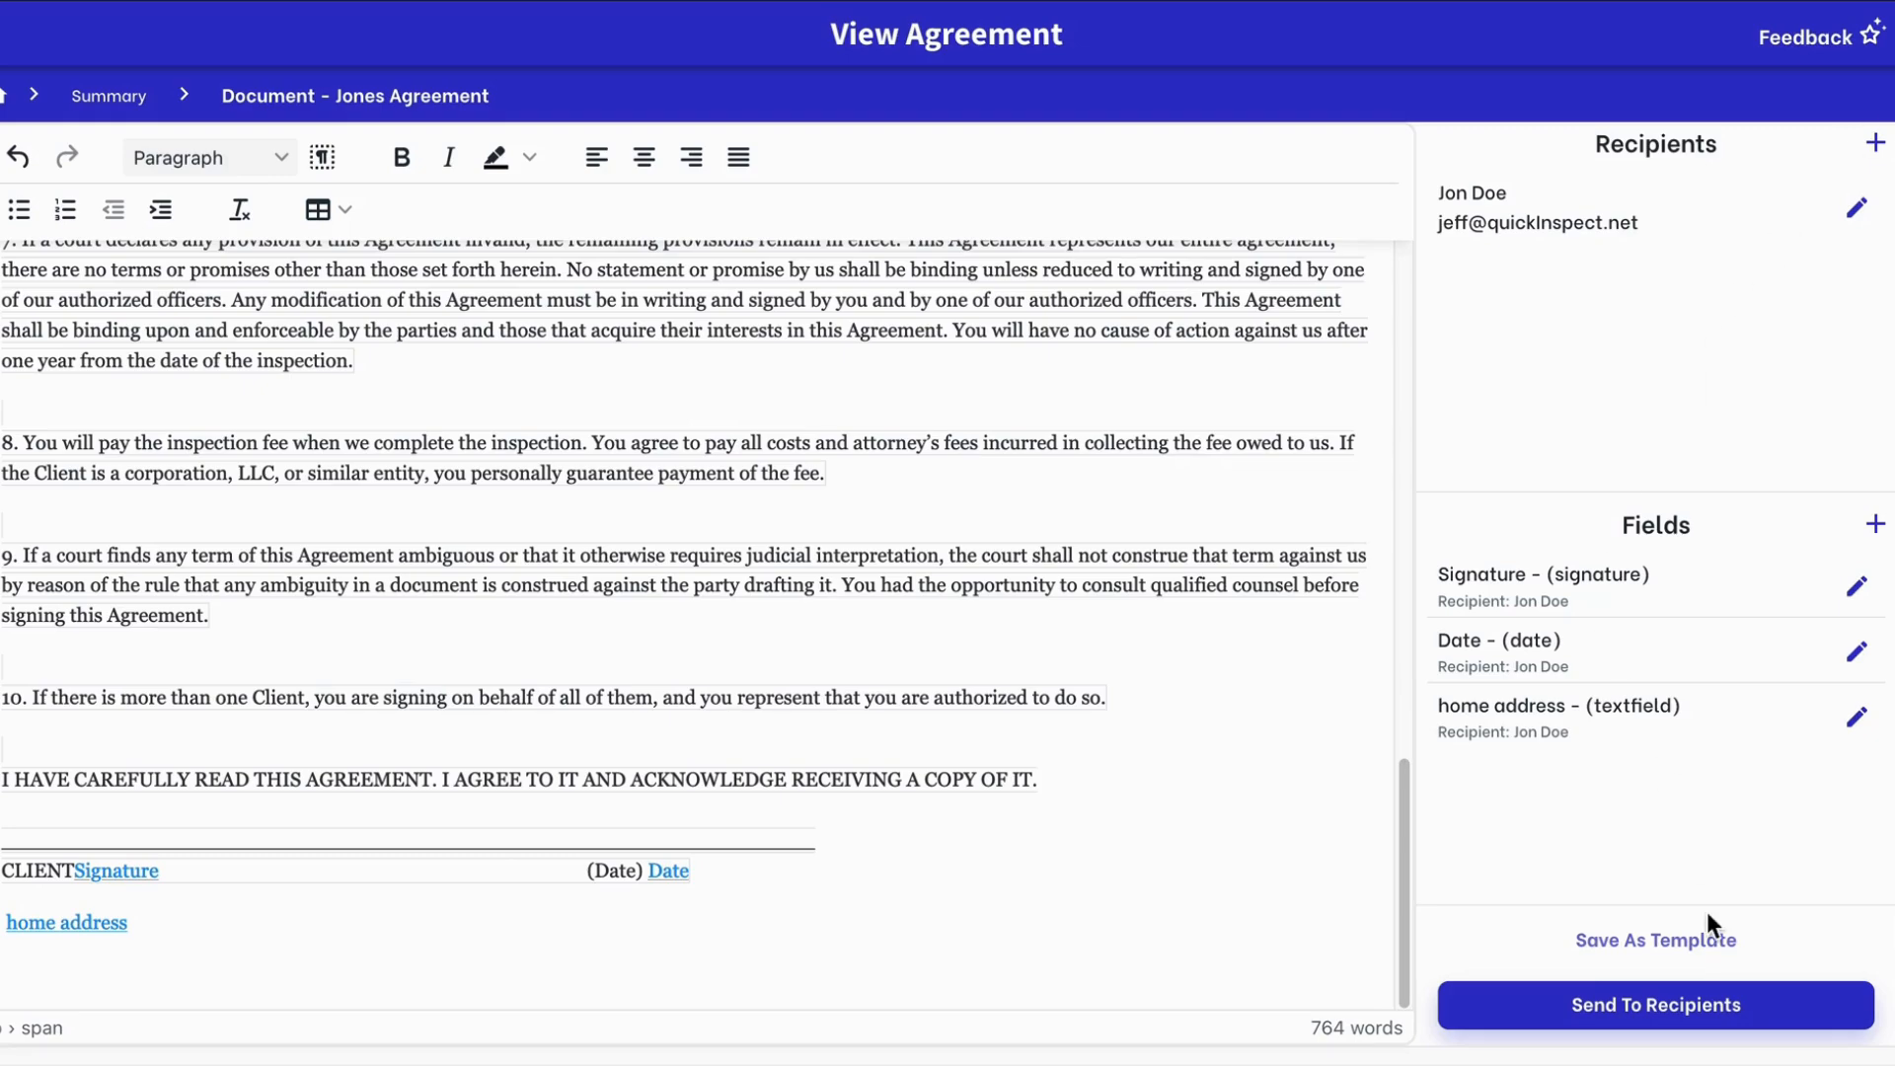
Send the Jones Agreement to its recipient and confirm, making it Final
click(1690, 1009)
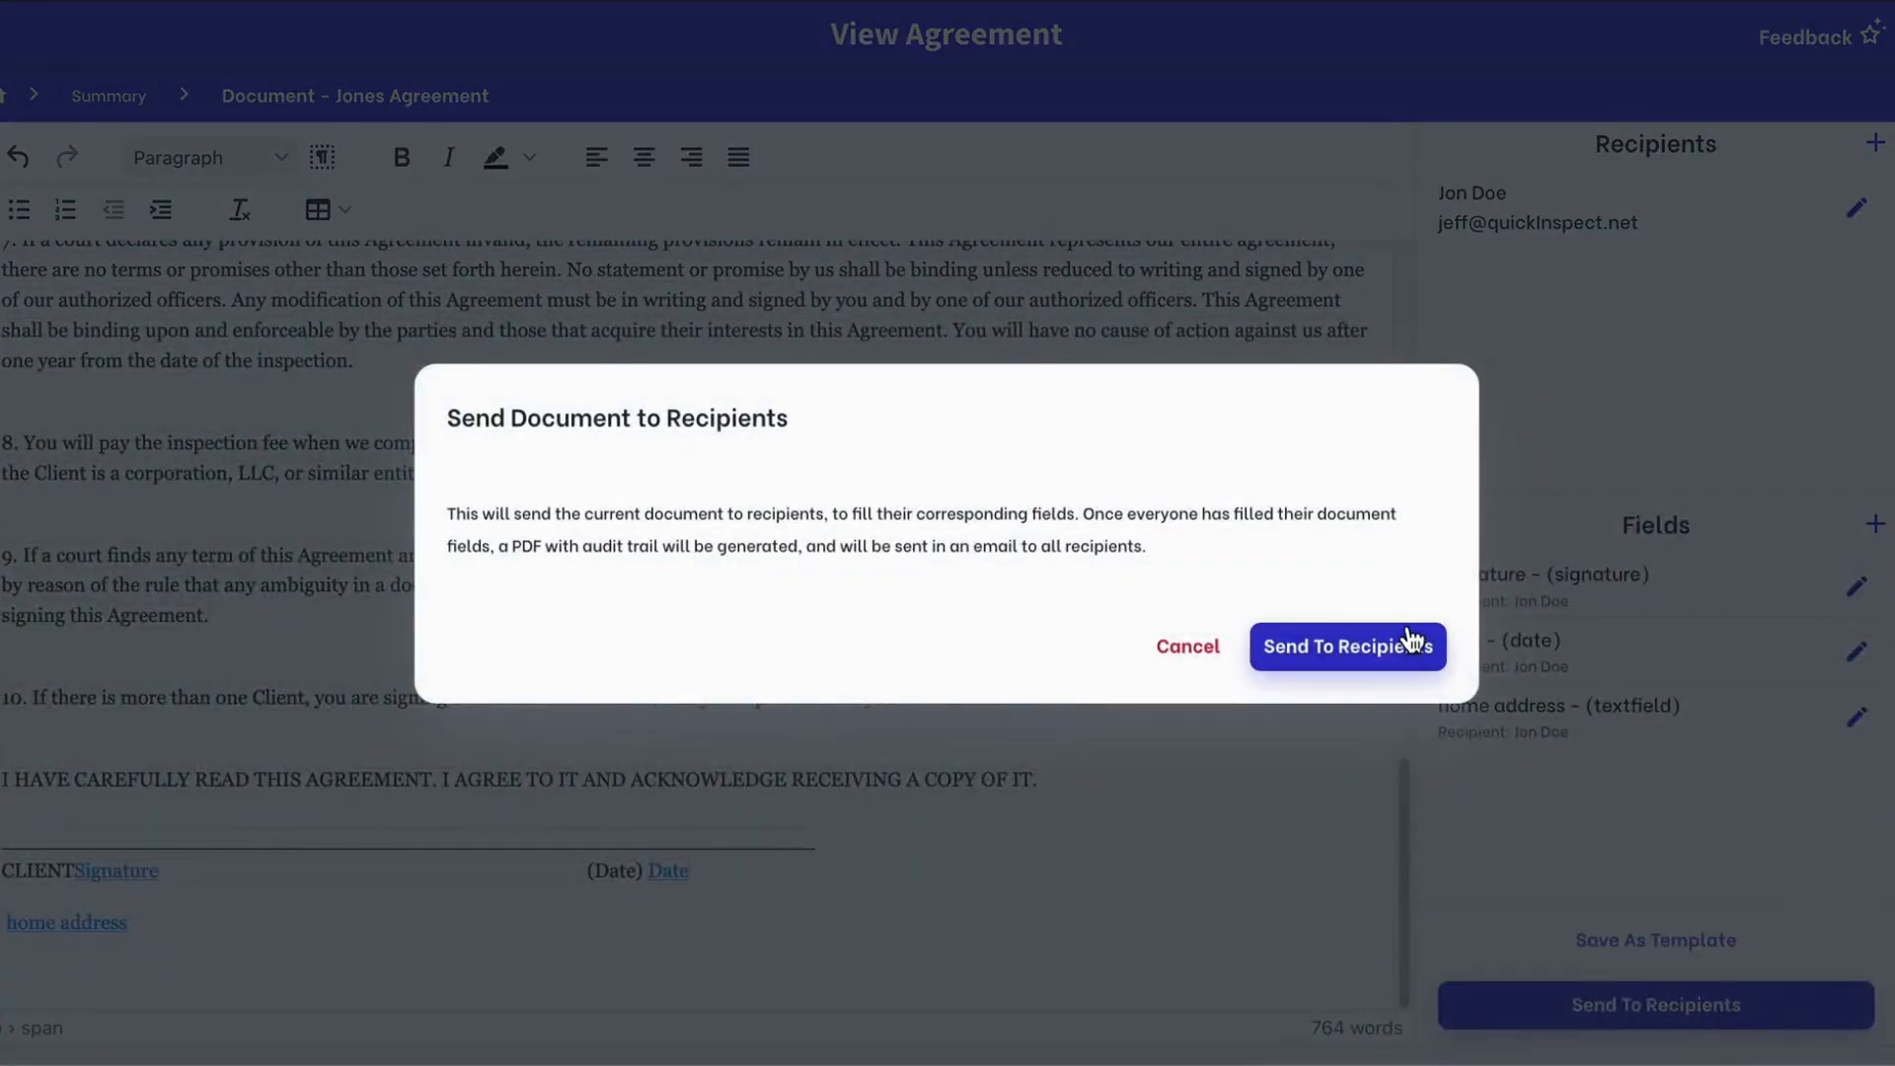
click(1406, 644)
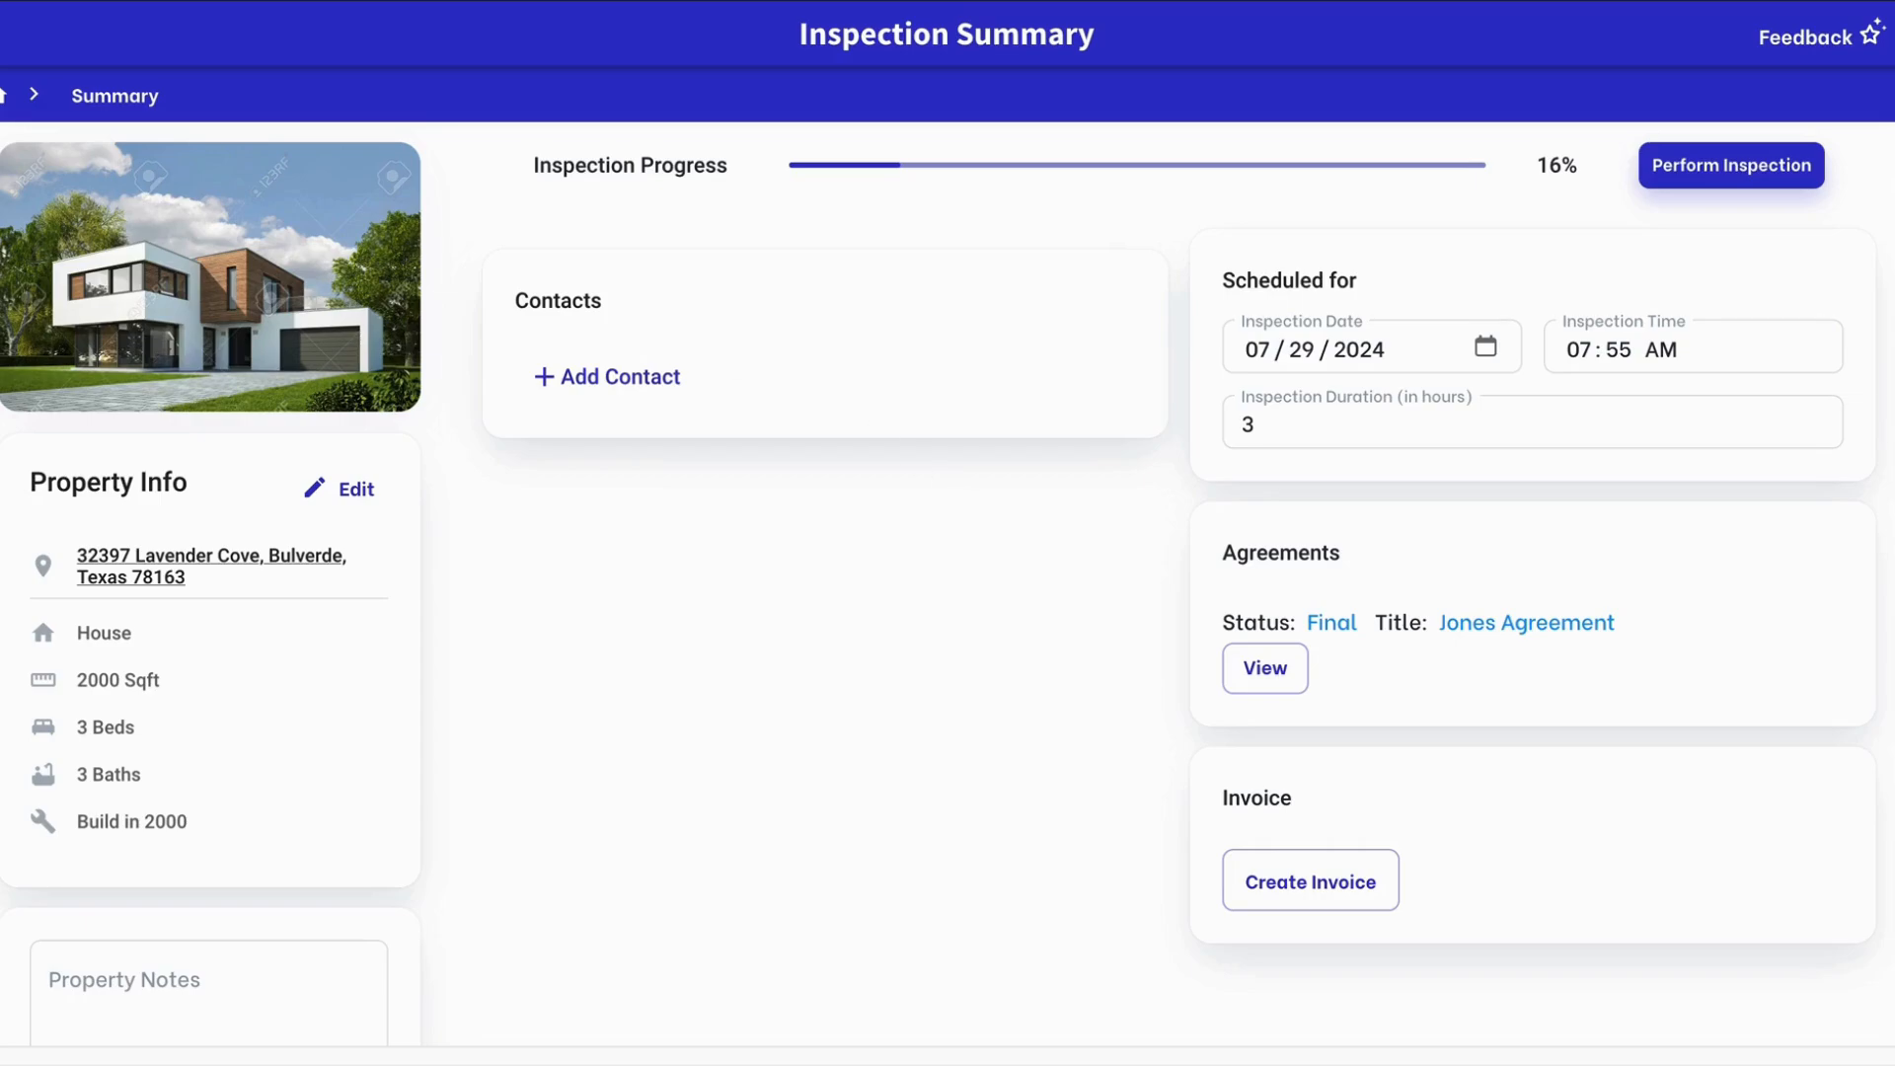
Return via the home breadcrumb to the inspections list, then show the Agreements list
click(10, 93)
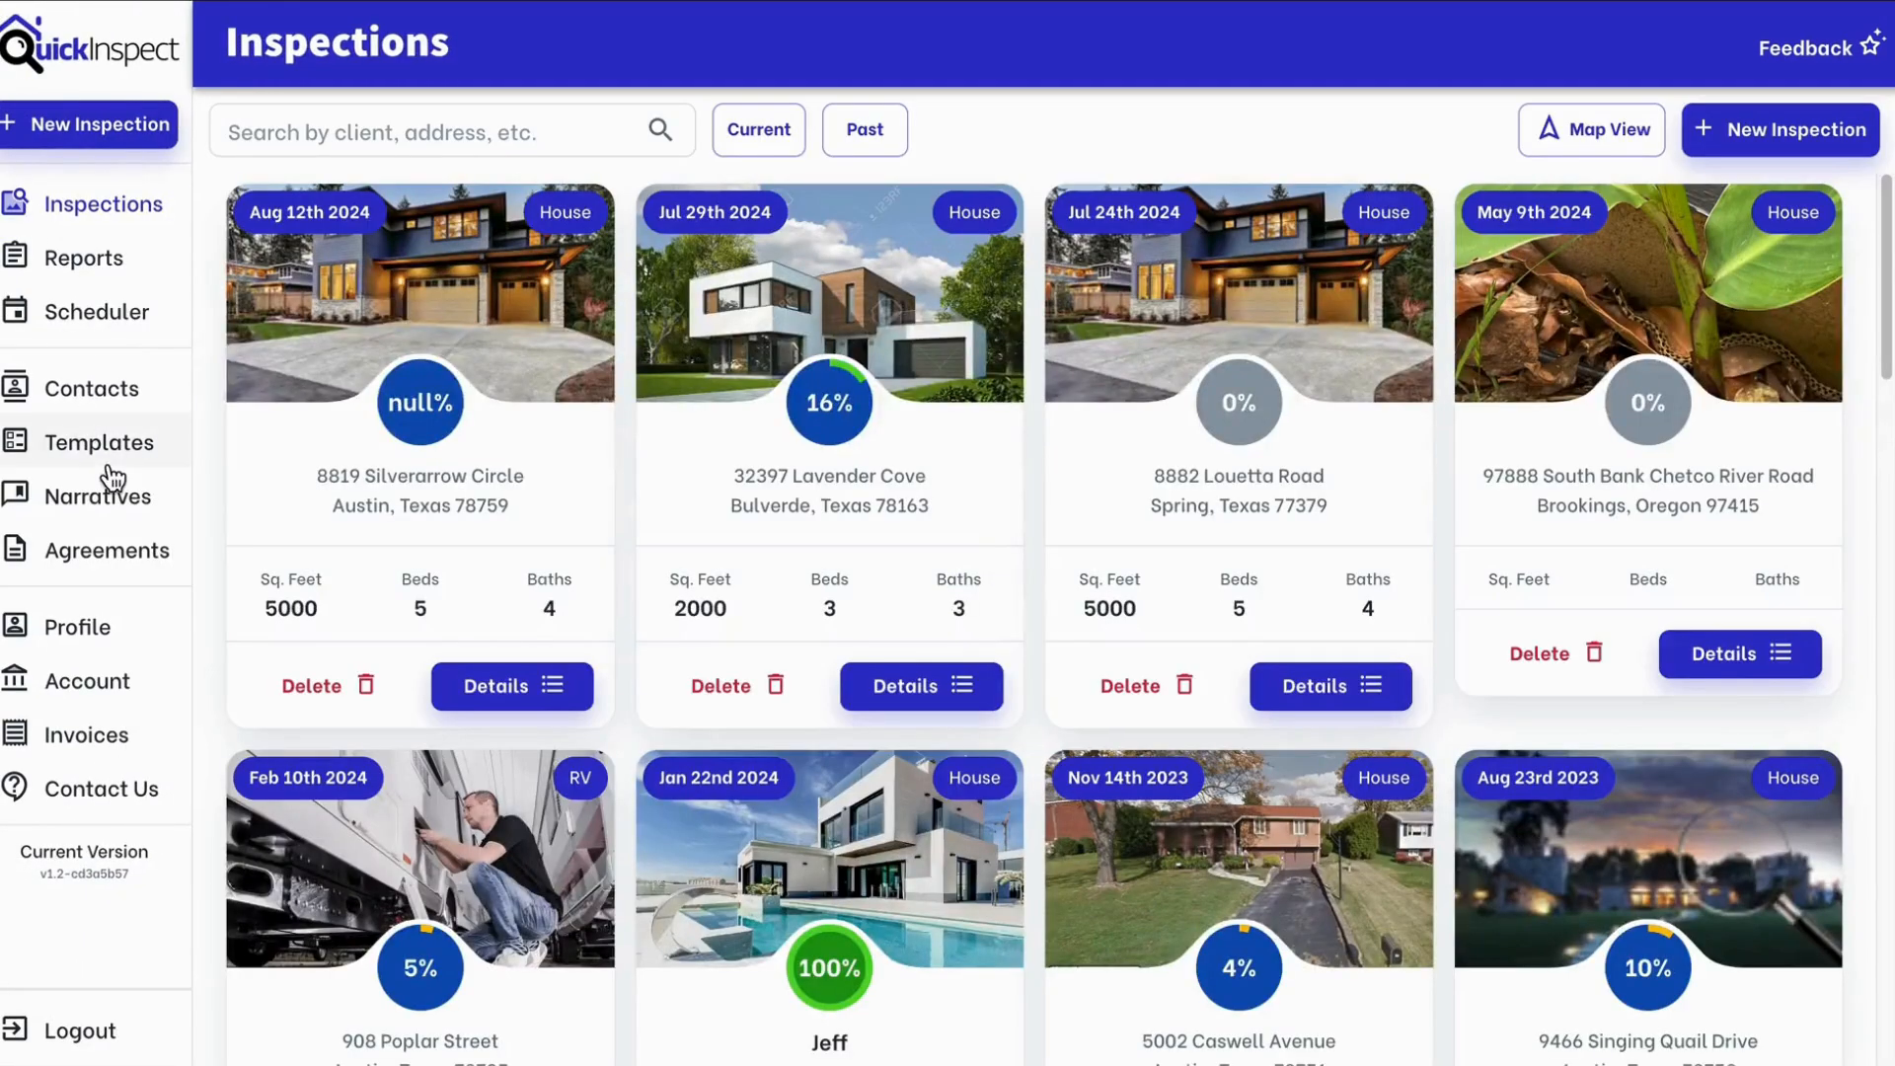
click(84, 548)
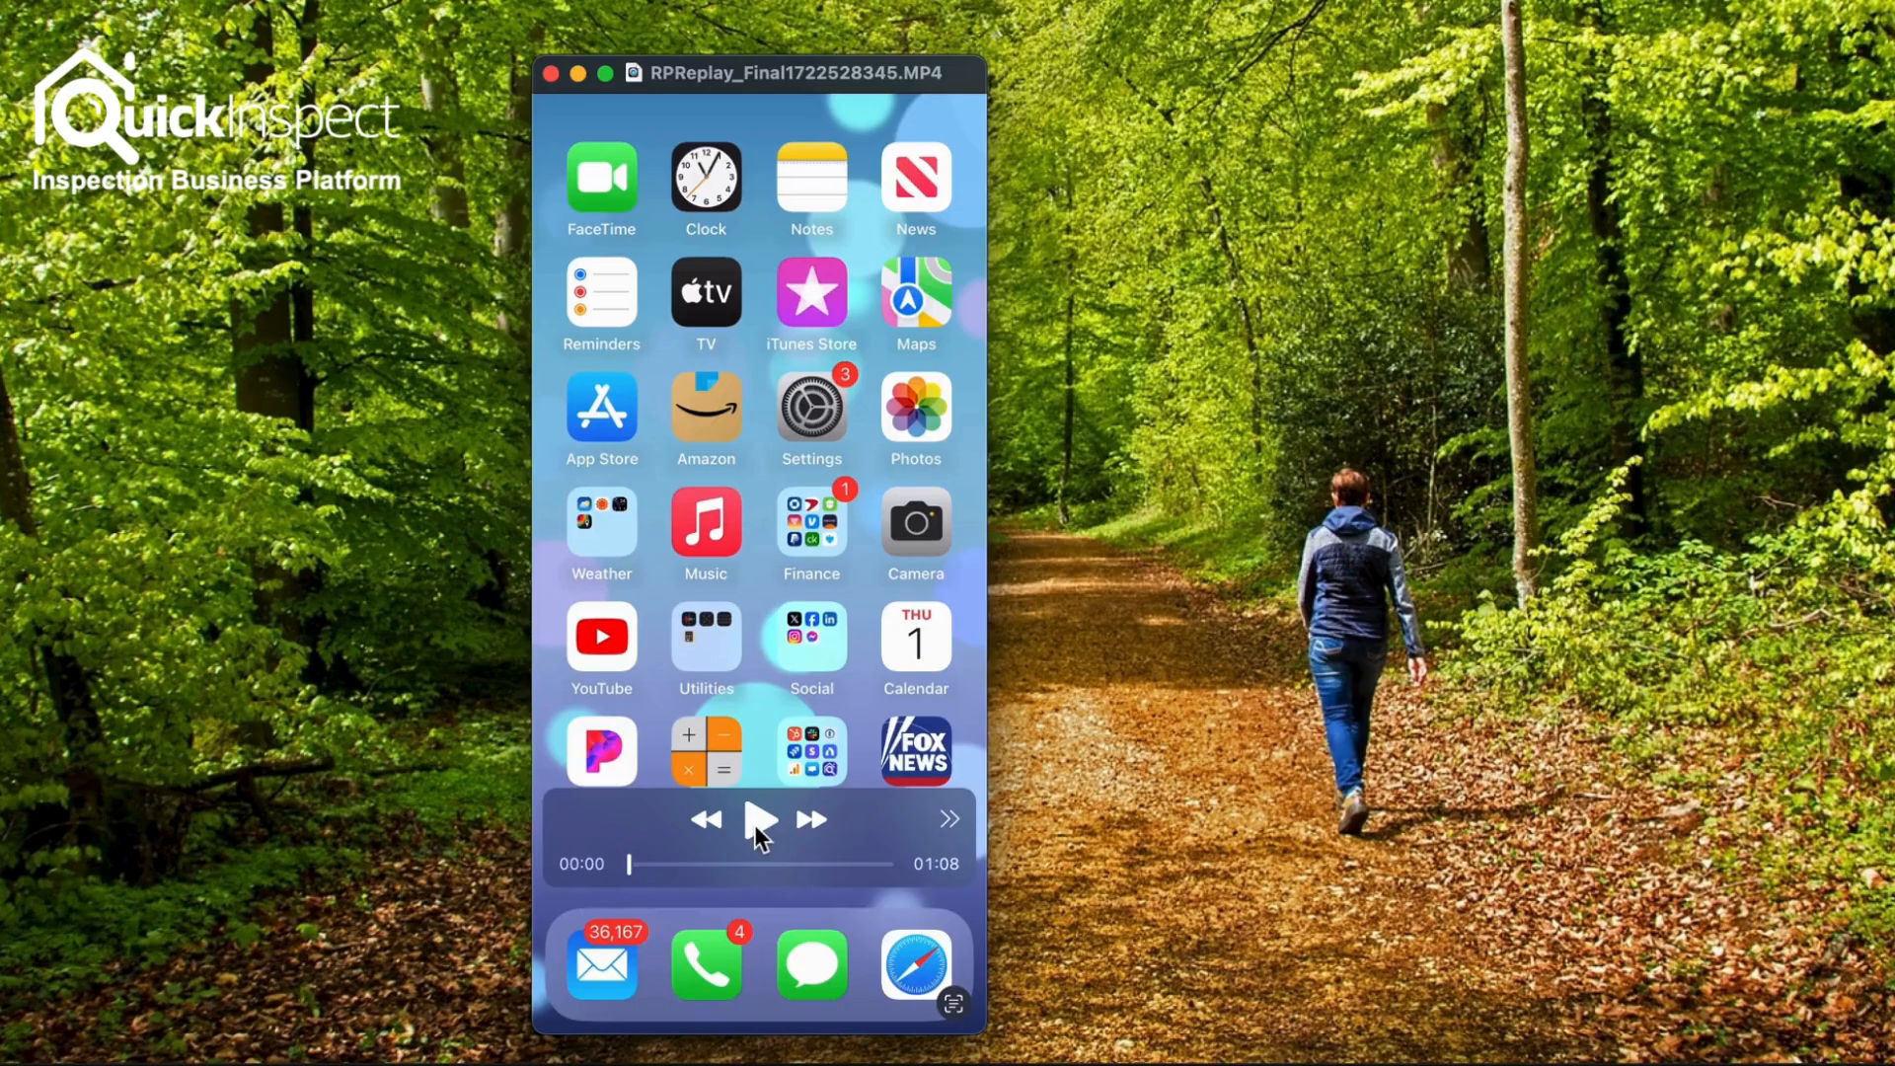
On the iPhone, open the emailed agreement link so it loads in Safari
click(754, 825)
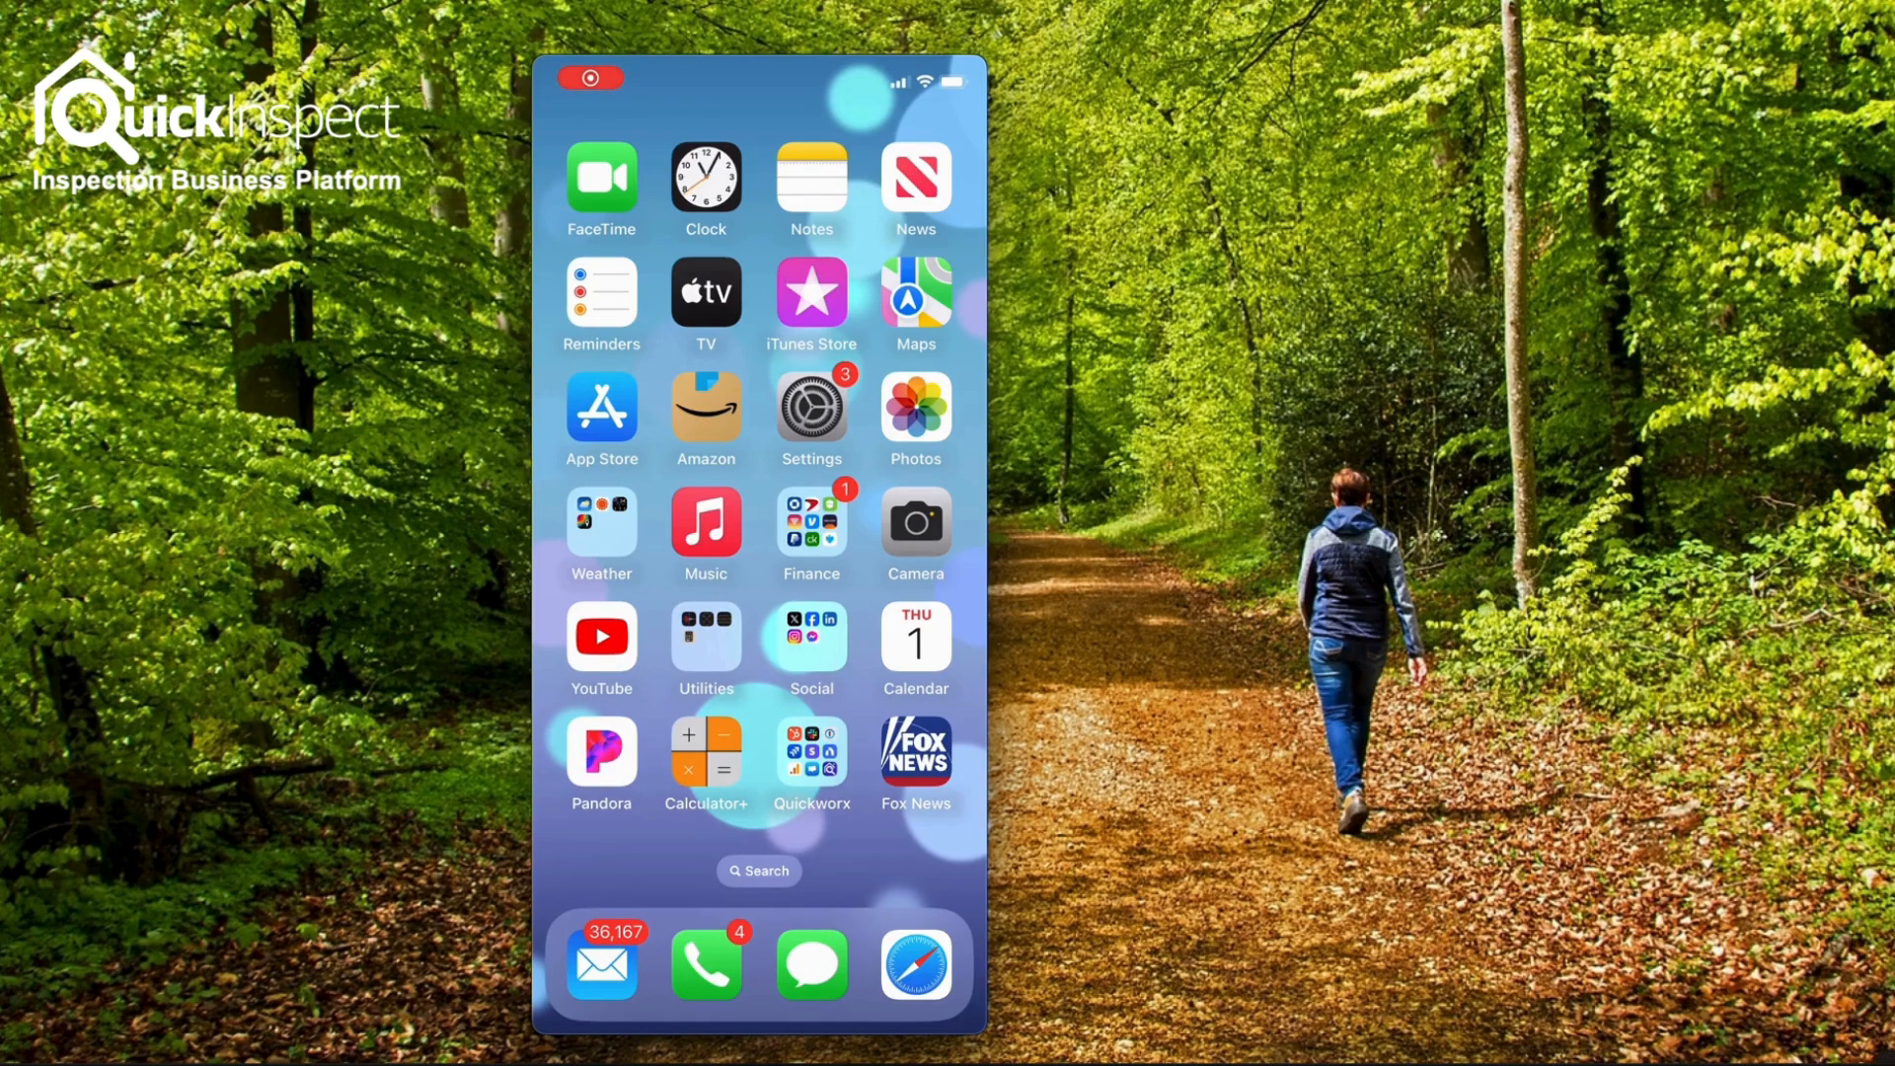
mouse_move(1876, 1060)
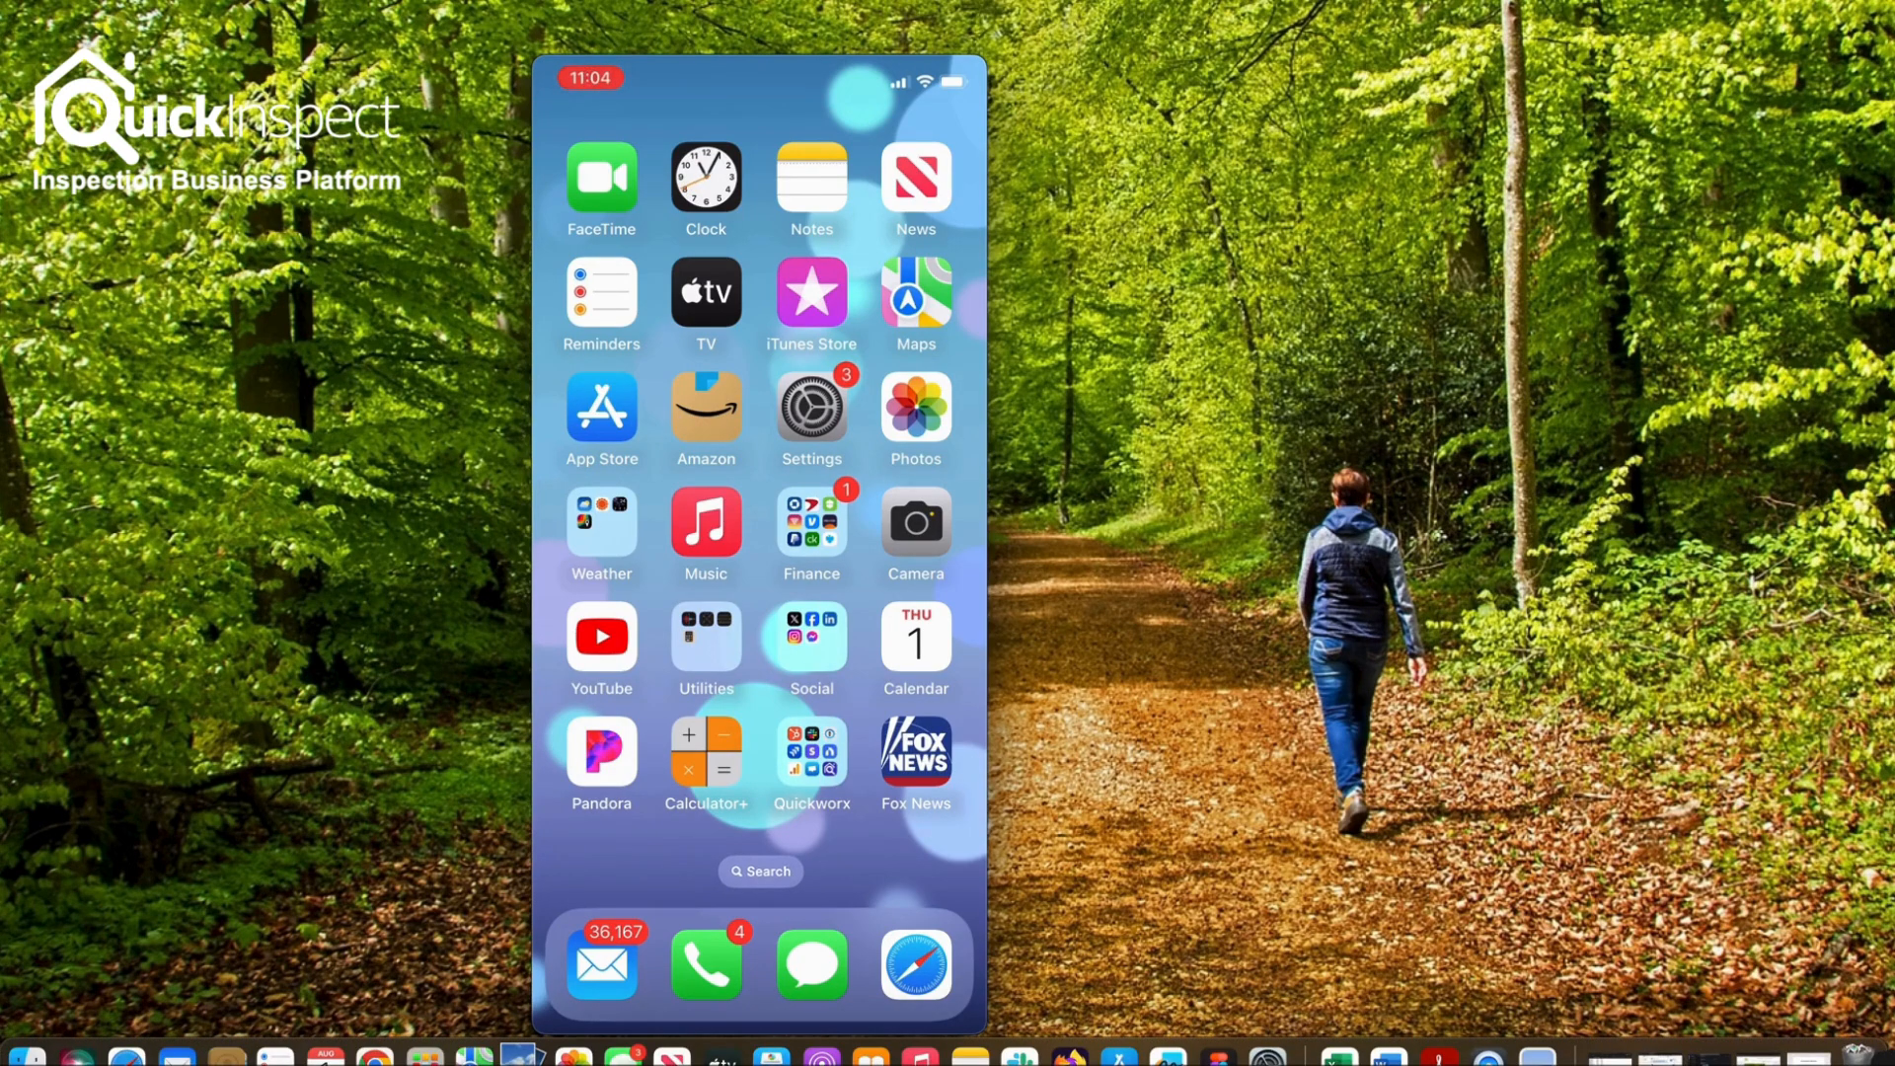